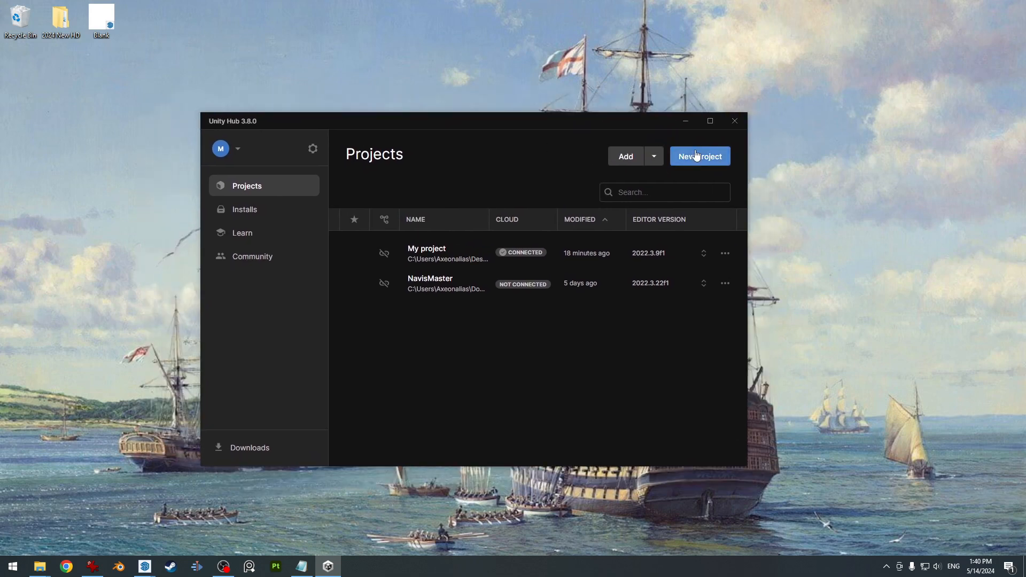
Start a new project and download the High Definition 3D core template for it
left_click(697, 156)
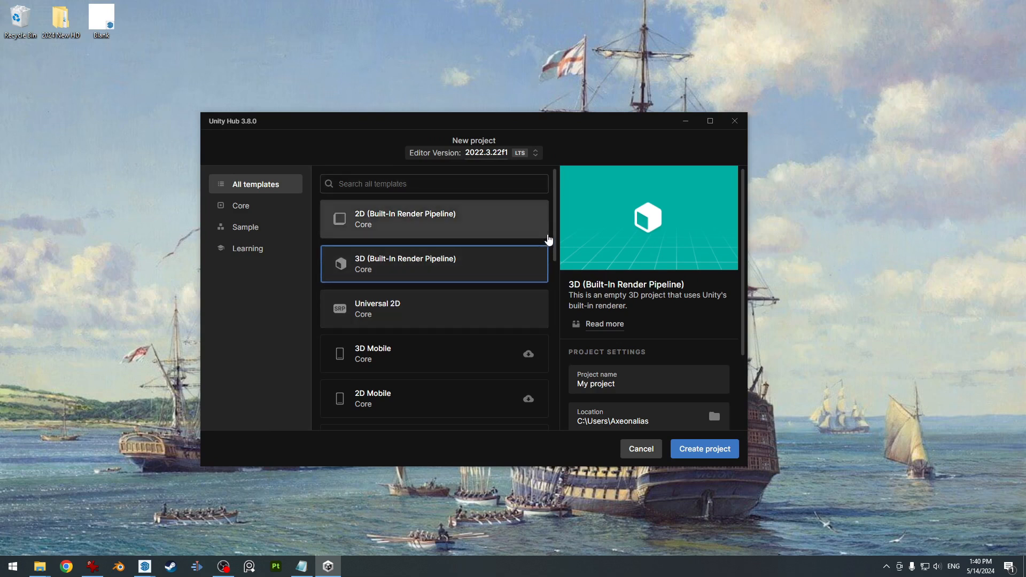
left_click_drag(556, 224, 563, 323)
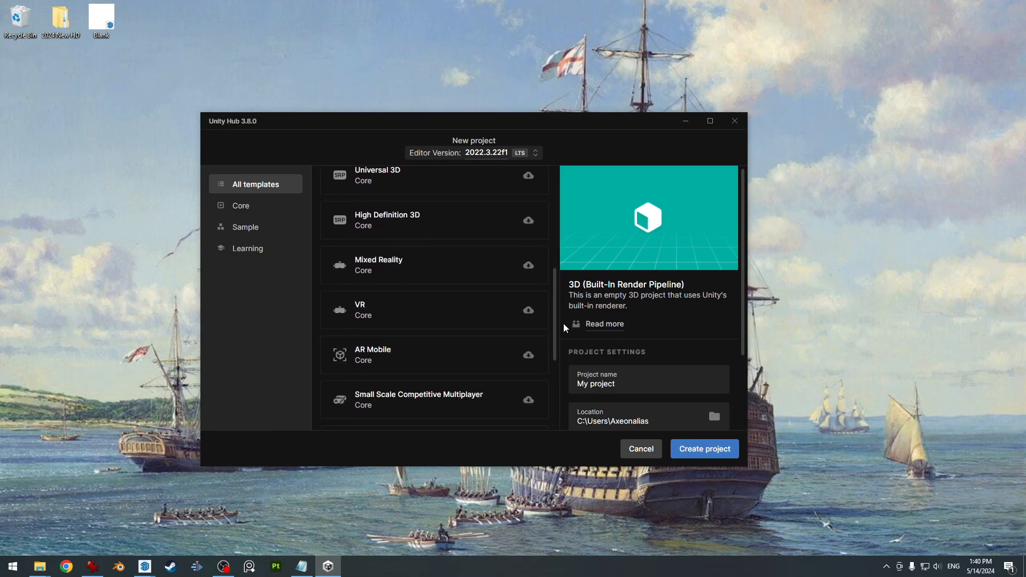
left_click(403, 226)
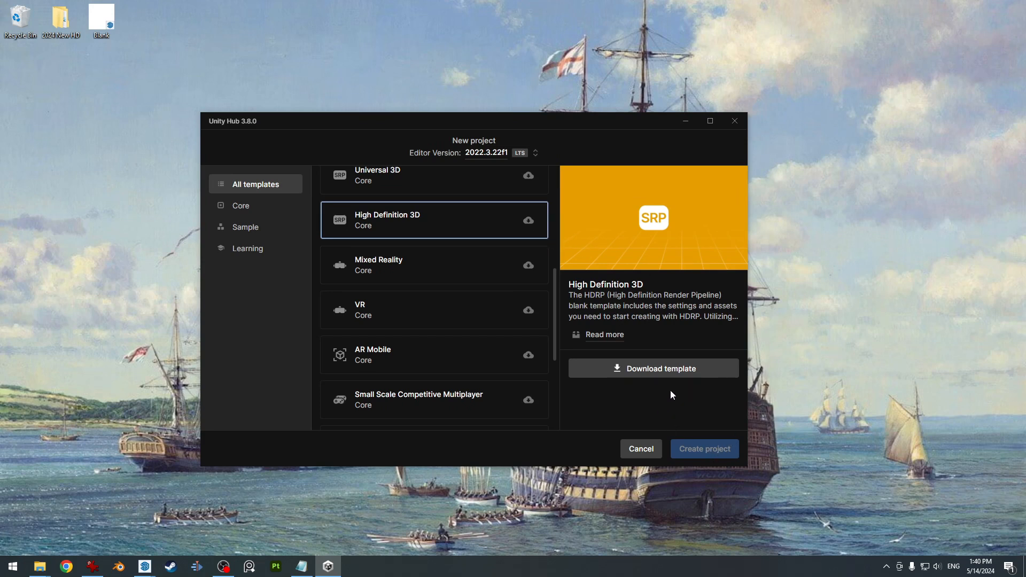
left_click(668, 371)
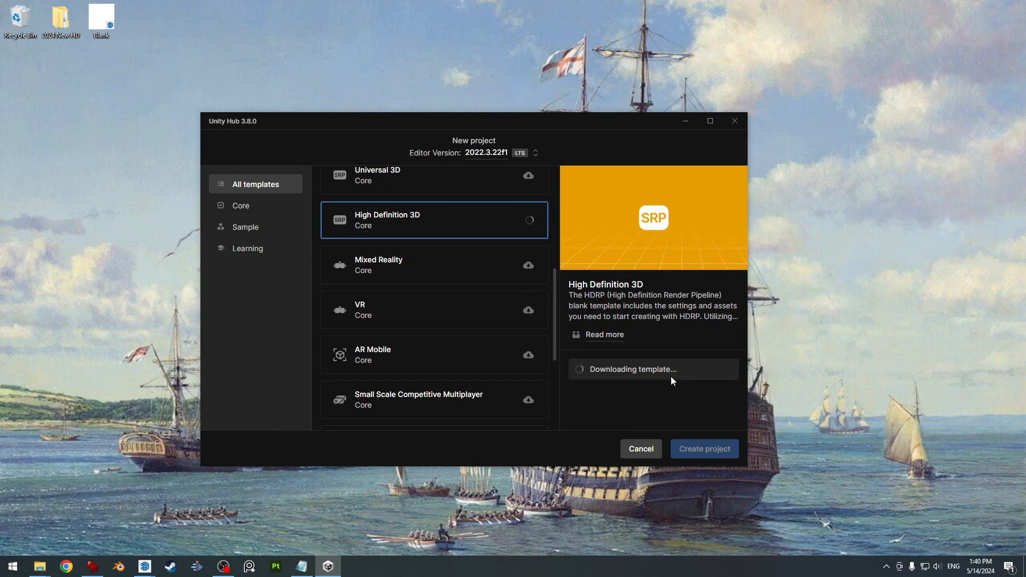
Name the project The Flying Dolphin and create it from the High Definition 3D template
scroll(716, 357, "down", 1)
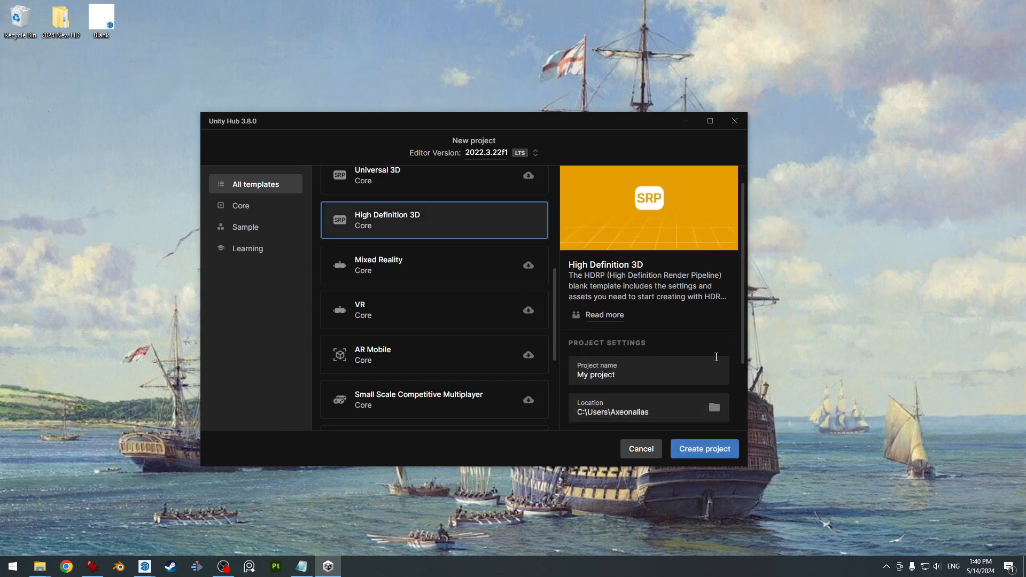
left_click_drag(639, 344, 566, 343)
type("The Flying Dolphin")
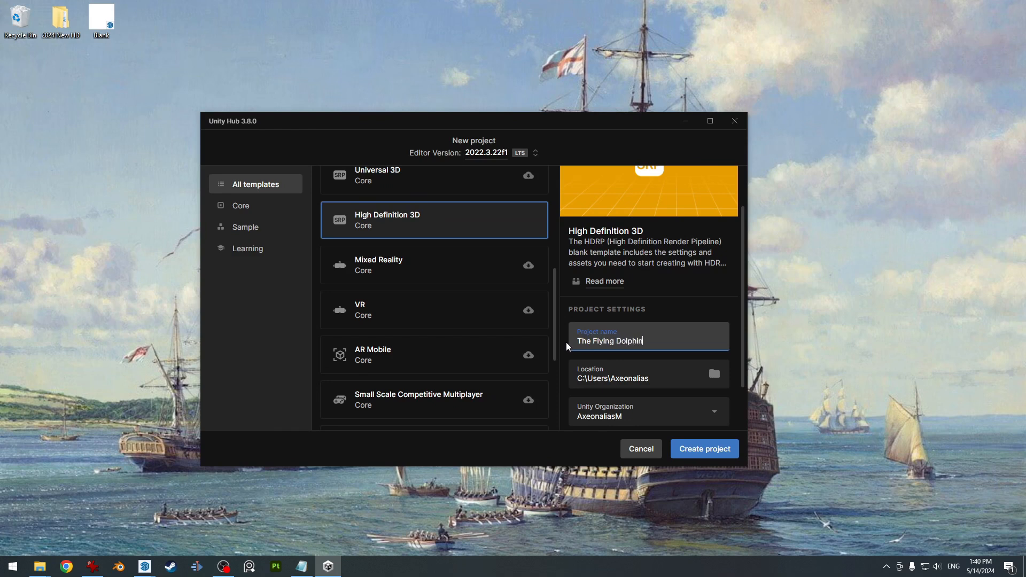
left_click(705, 447)
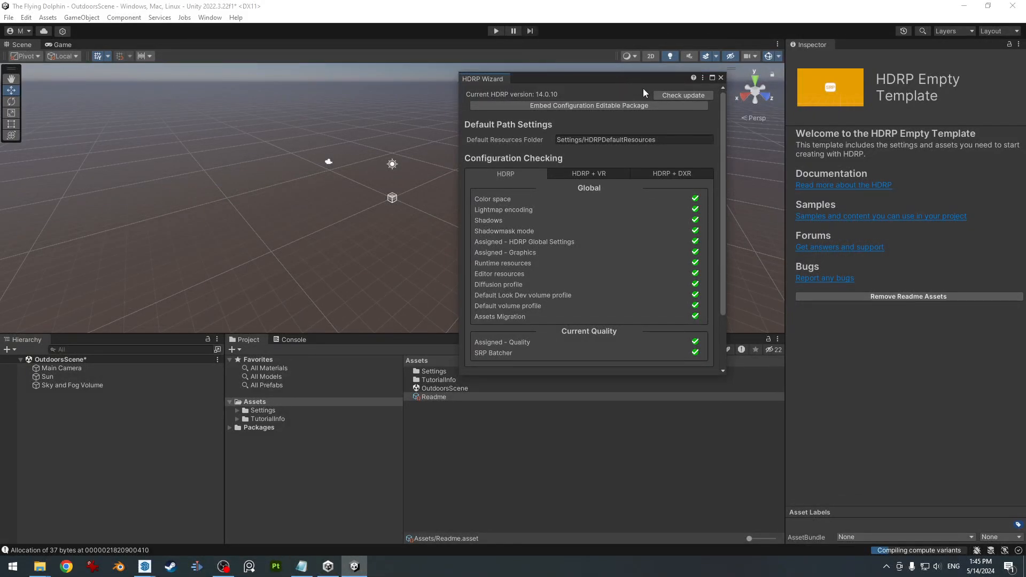
Close the HDRP Wizard and import the complete NavisMasterModTools custom package into the current project
left_click(720, 79)
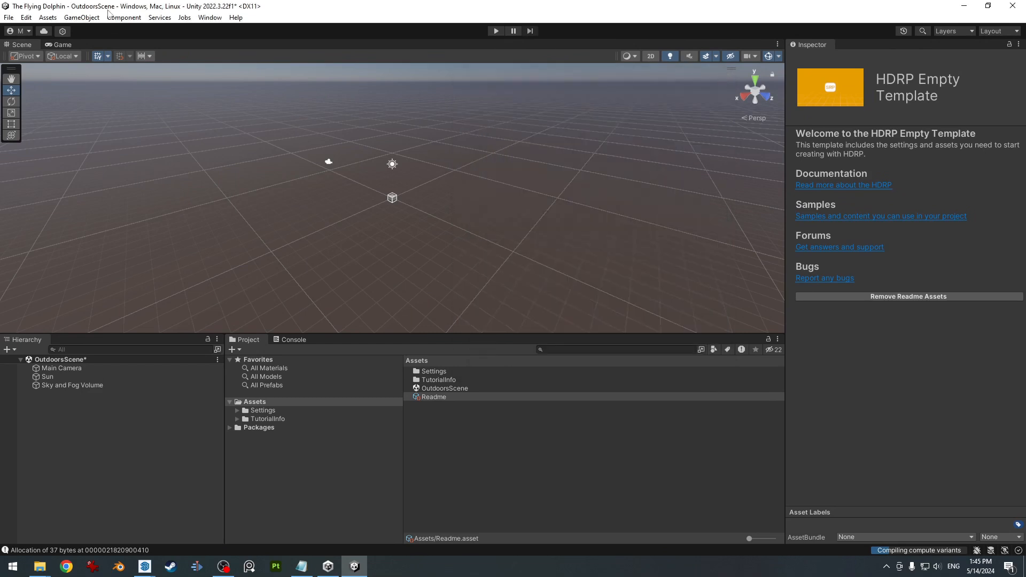
left_click(7, 18)
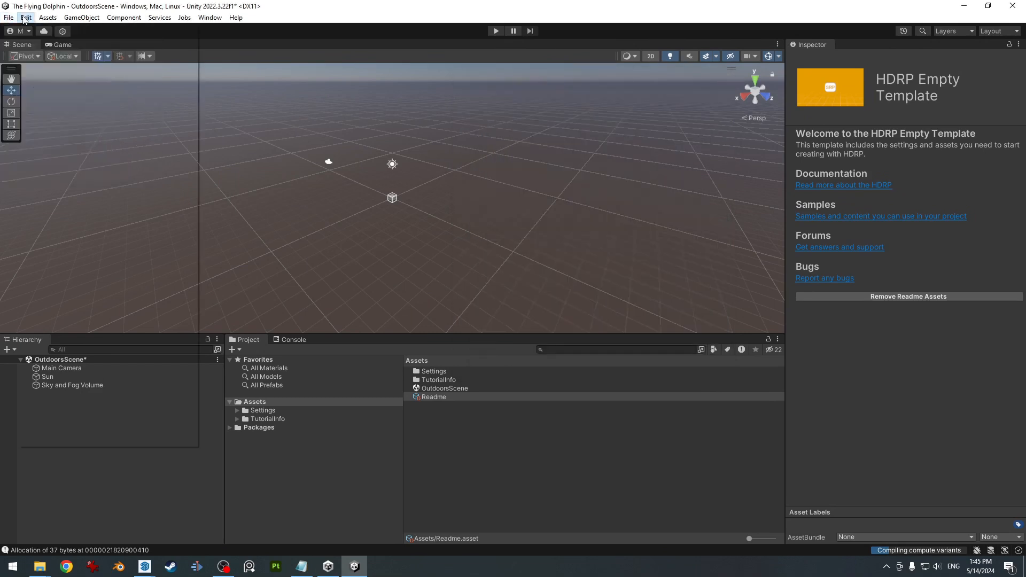
left_click(47, 18)
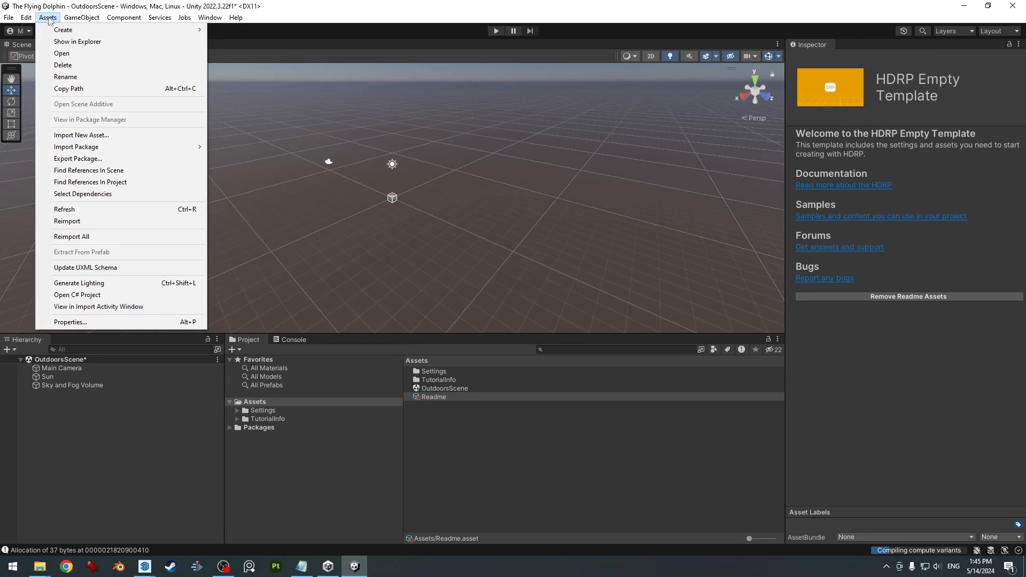
mouse_move(119, 148)
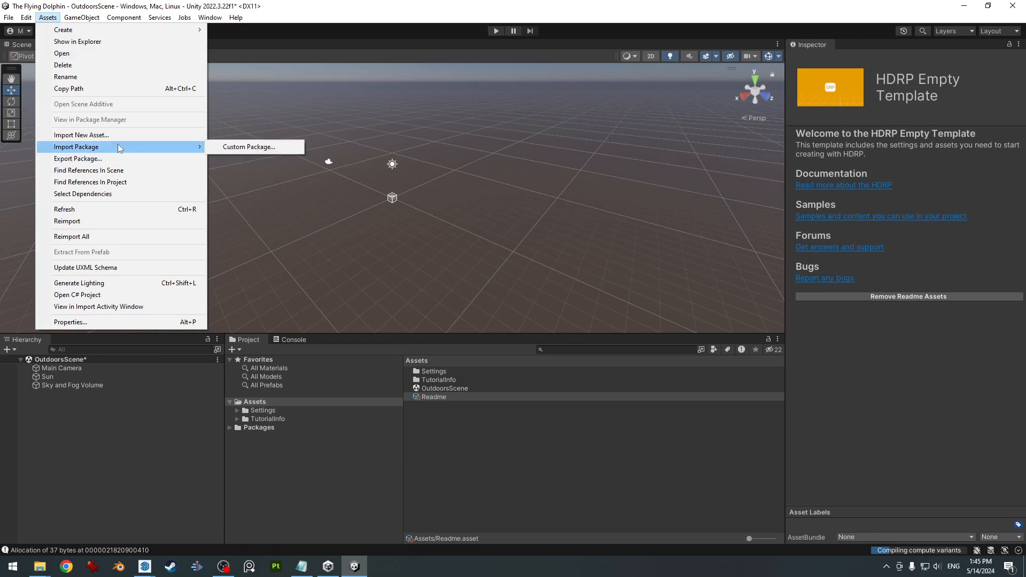
left_click(251, 150)
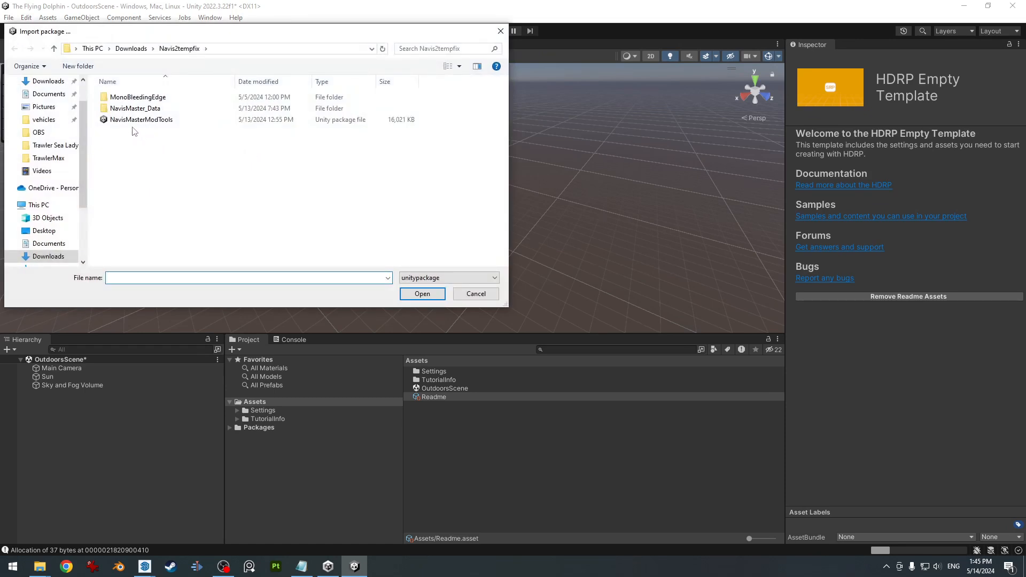
left_click(138, 122)
left_click(425, 294)
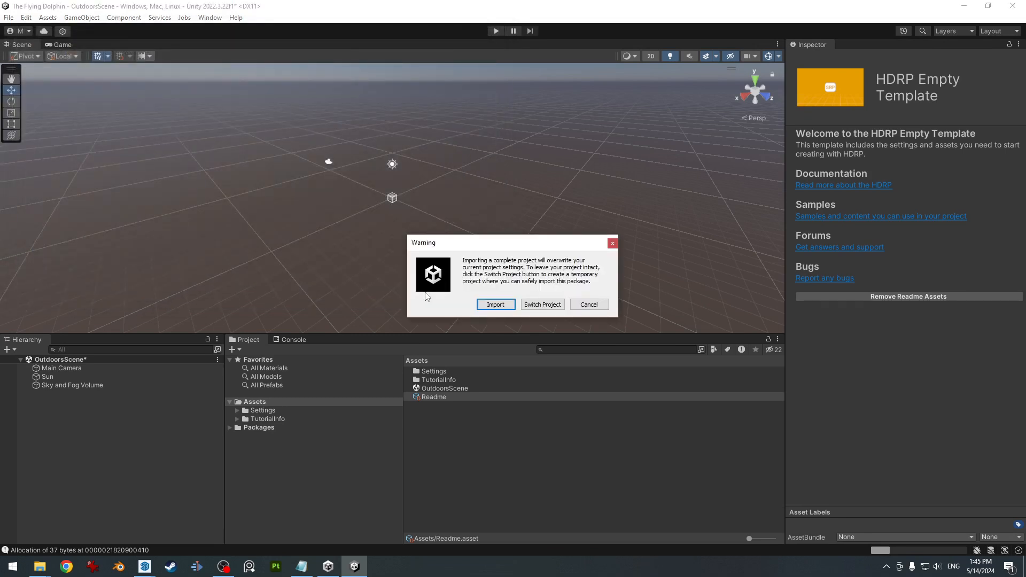
left_click(484, 305)
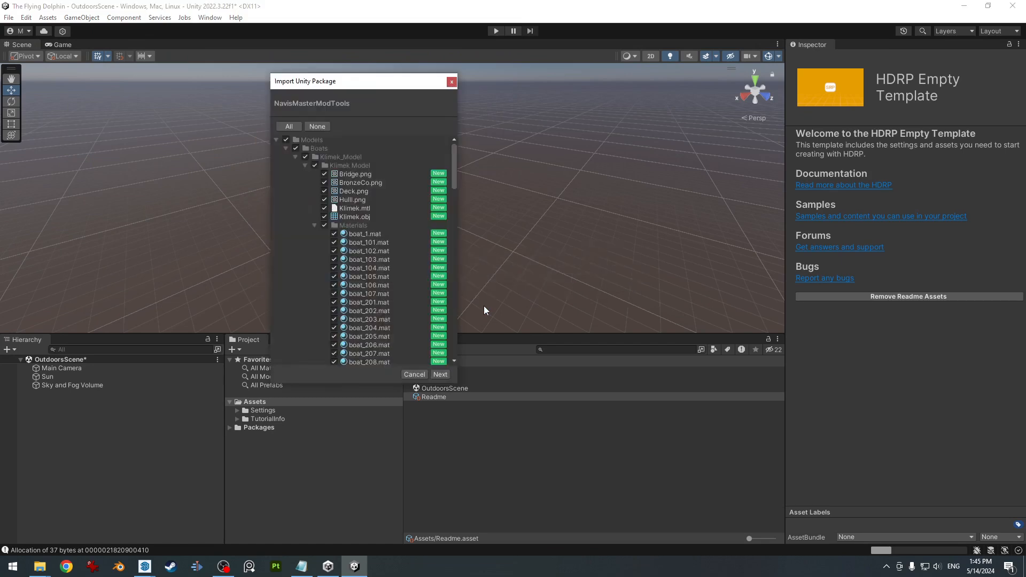
left_click(441, 374)
left_click(437, 375)
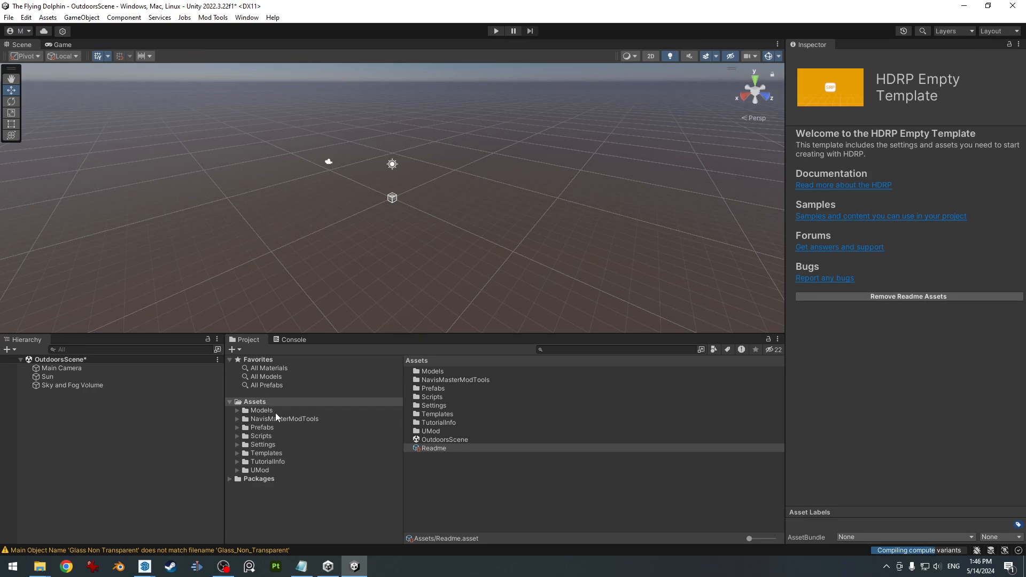
Open the Empty Template Klimek scene from the Templates/Empty Template folder and import the TMP Essentials
left_click(237, 453)
left_click(260, 454)
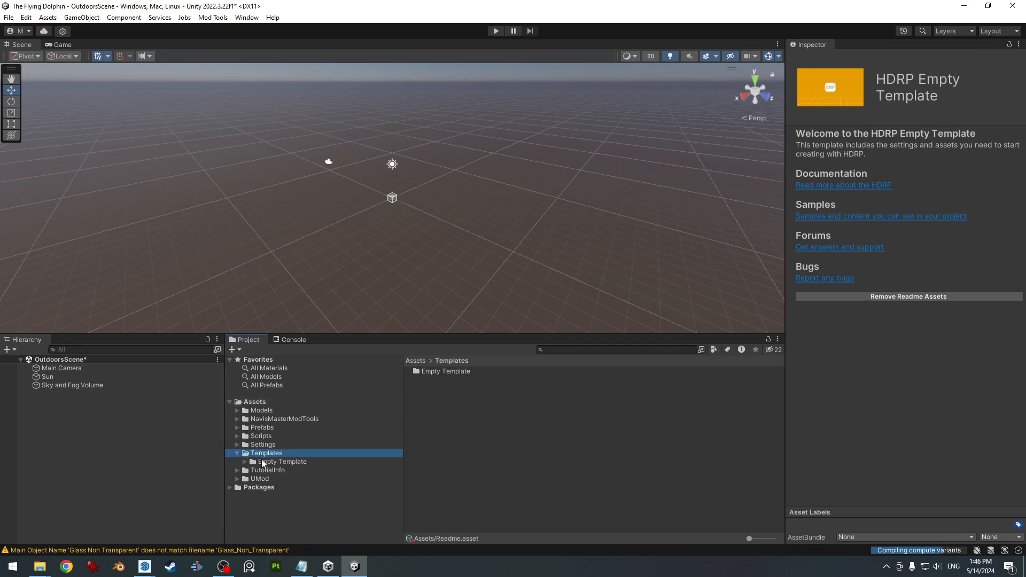
left_click(264, 462)
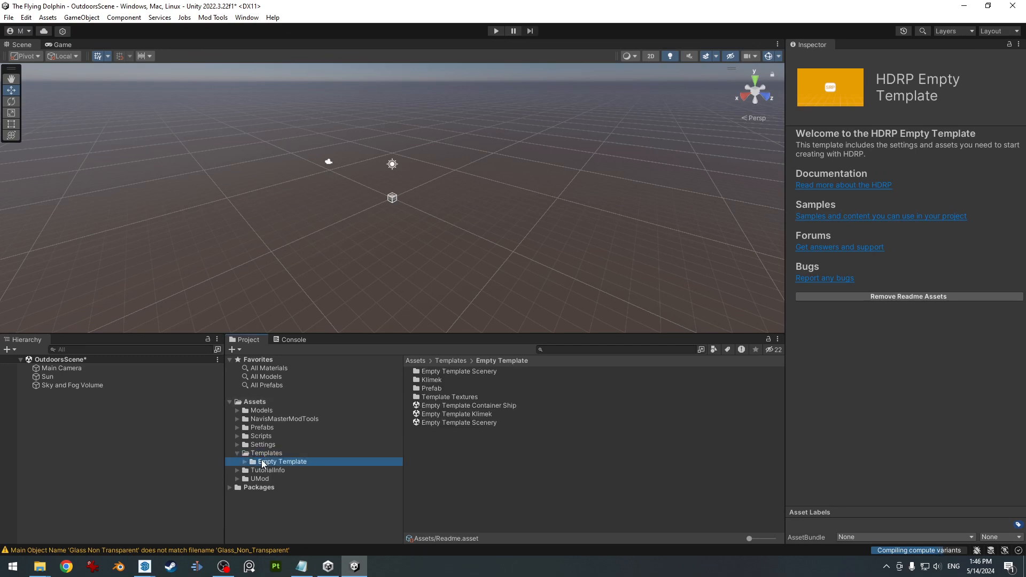
double_click(475, 415)
left_click(548, 306)
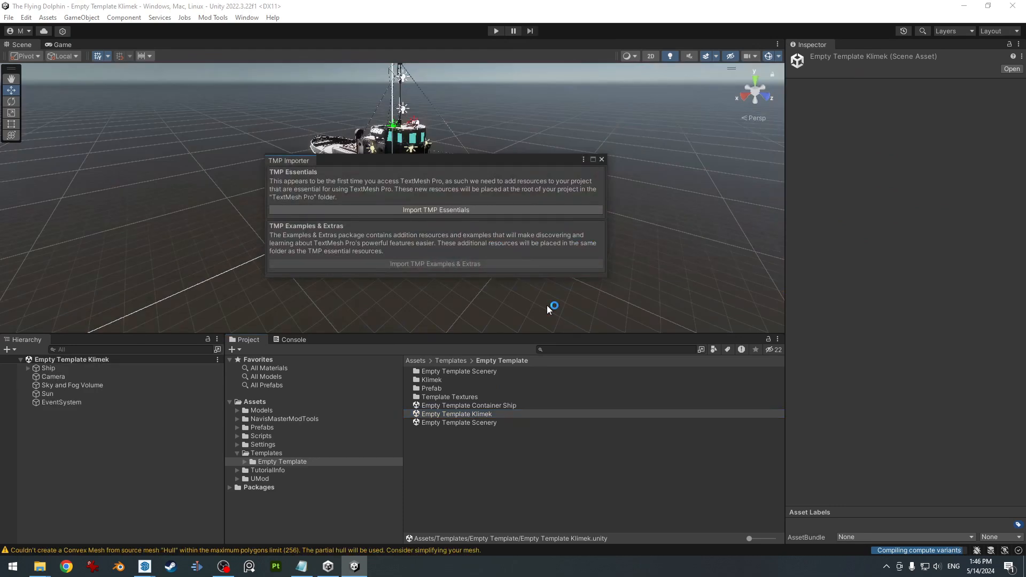
left_click(484, 211)
left_click(601, 160)
key("w")
right_click_drag(491, 235, 133, 209)
key("d")
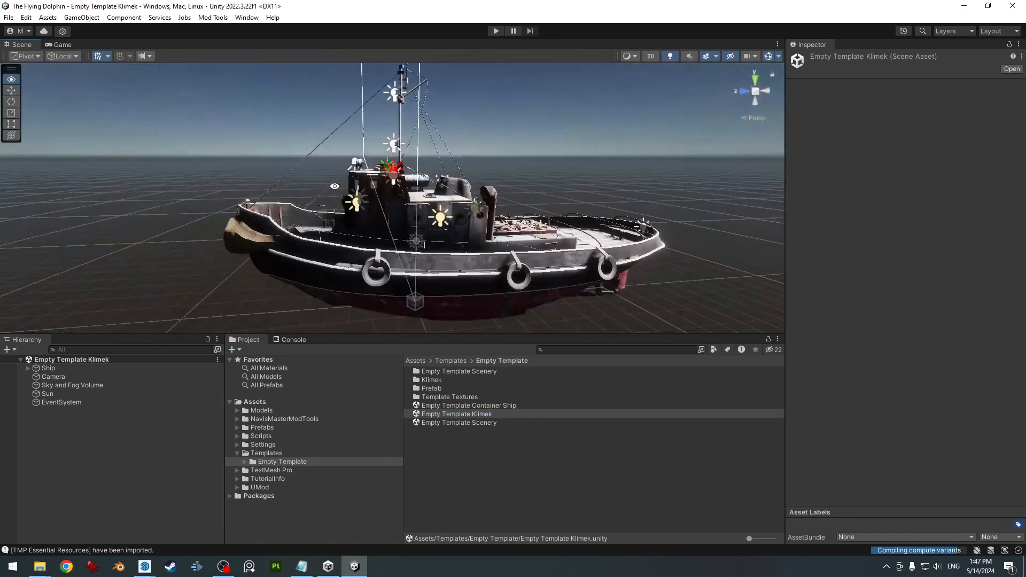
scroll(437, 237, "down", 5)
left_click_drag(437, 237, 522, 264, "alt")
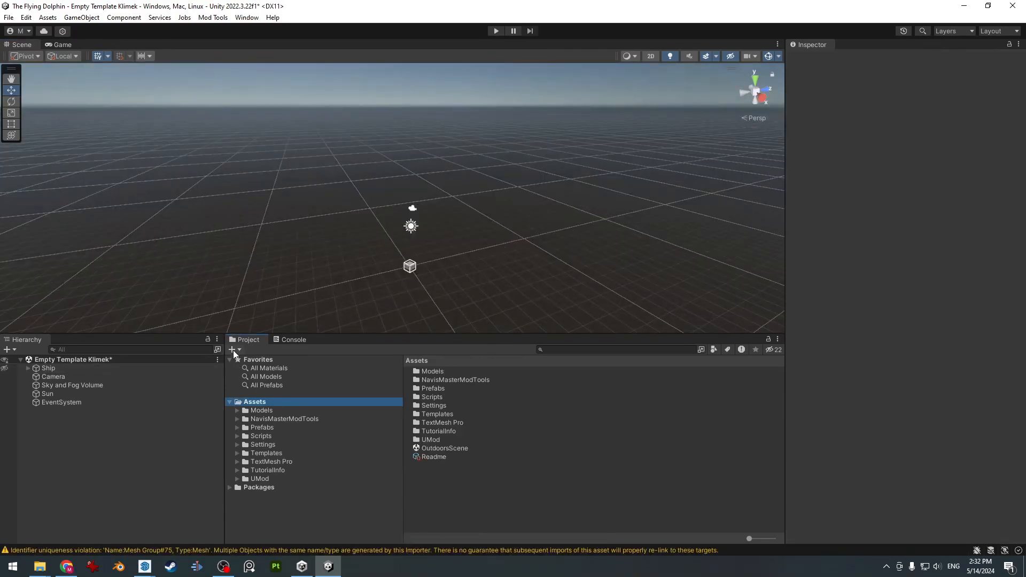
Create a folder named The Flying Dolphin under Assets and add the Flying Dolphin No prop No Rudder model file to it
left_click(232, 349)
left_click(258, 33)
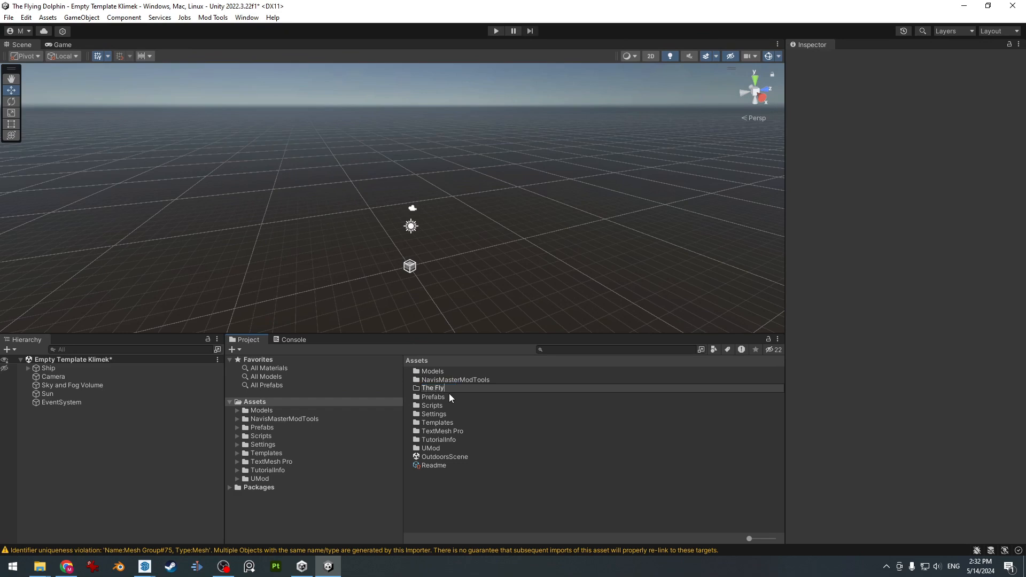
type("hin")
key("Return")
left_click(262, 471)
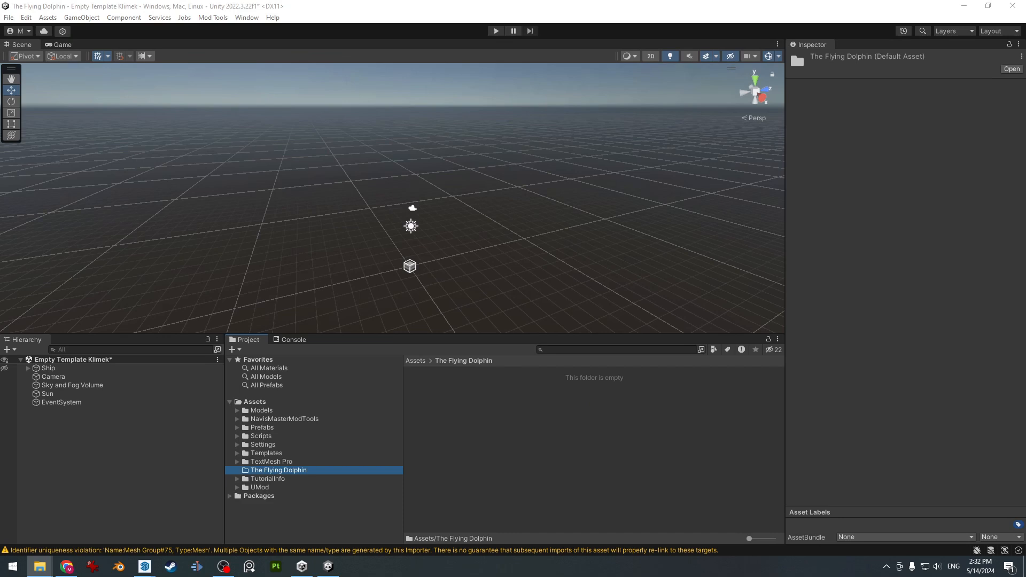
left_click_drag(577, 472, 539, 428)
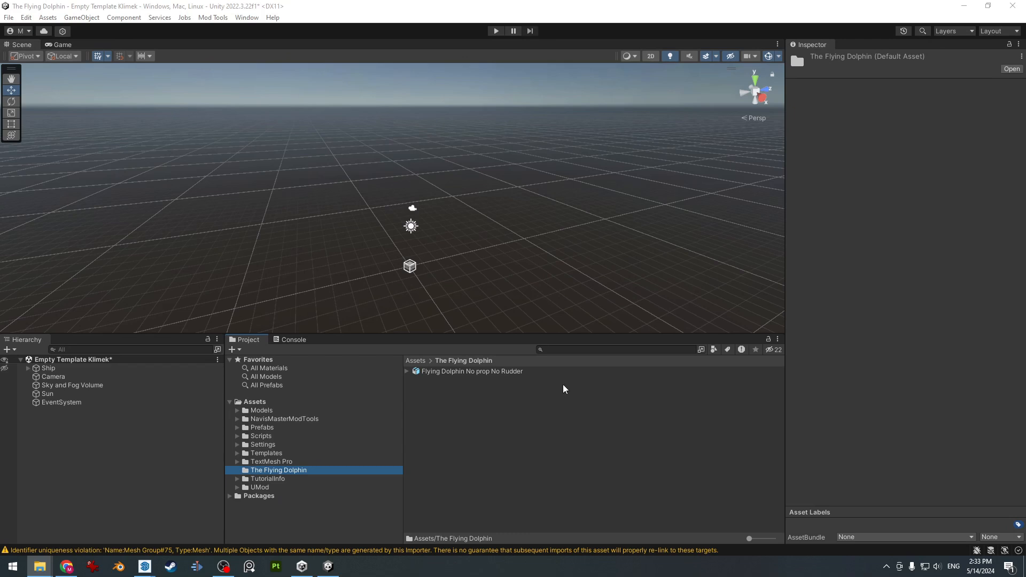
Extract the Flying Dolphin model's materials into a new Materials folder inside The Flying Dolphin folder
left_click(480, 372)
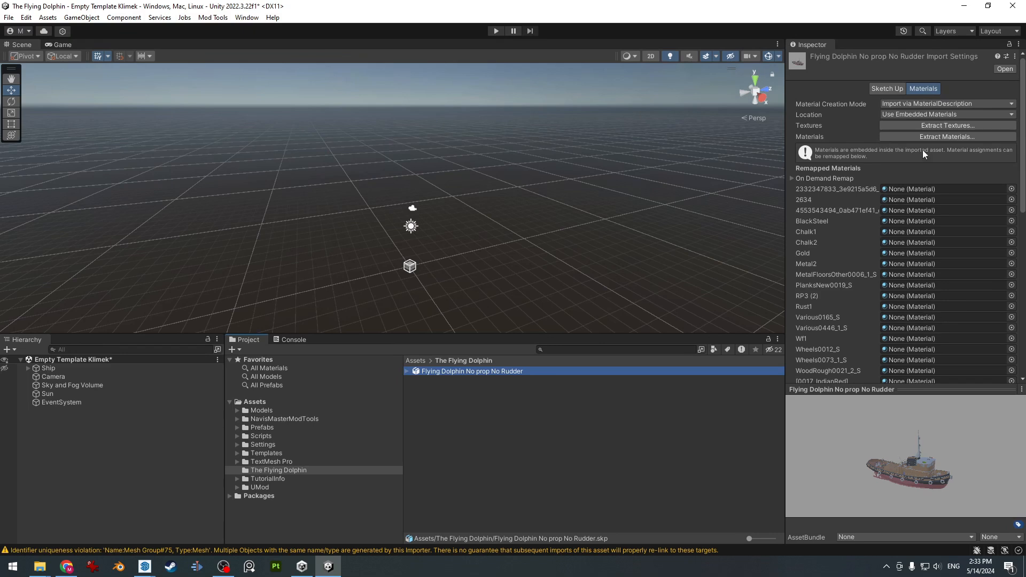
left_click(942, 136)
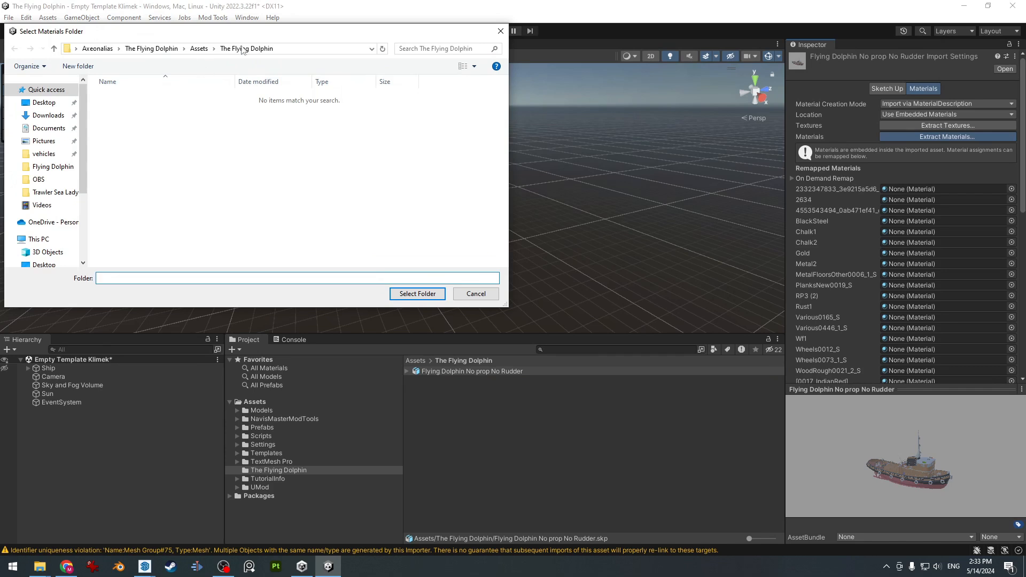
left_click(67, 66)
type("Materials")
key("Return")
left_click(417, 293)
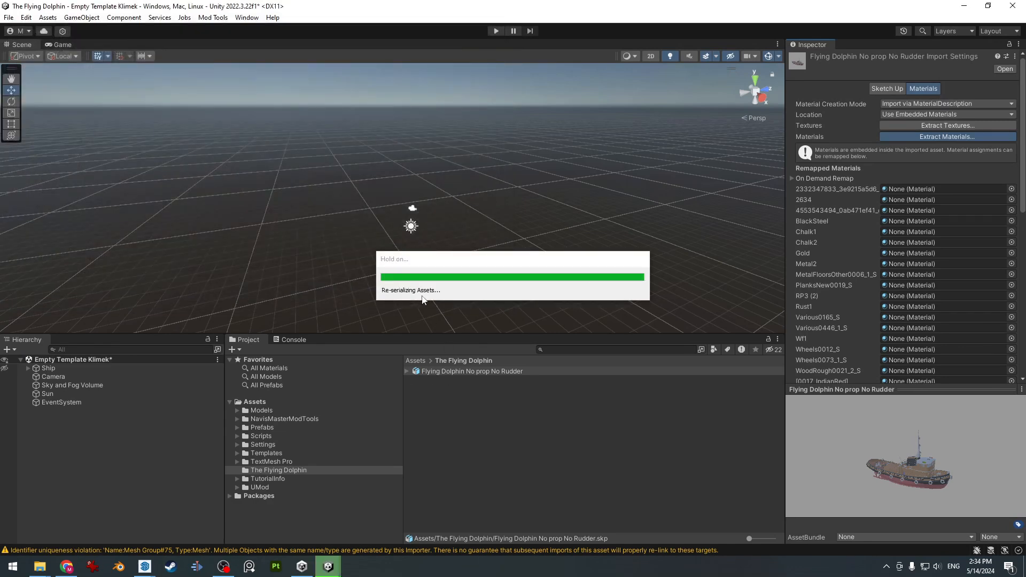
Extract the Flying Dolphin model's textures into a new Textures folder inside The Flying Dolphin folder
left_click(928, 126)
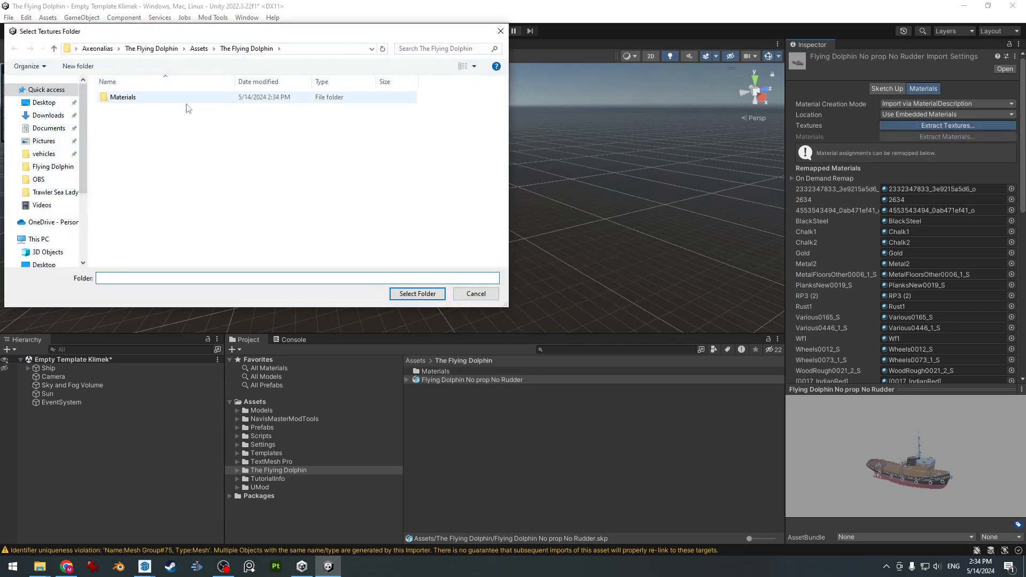
left_click(90, 66)
type("Textures")
left_click(406, 293)
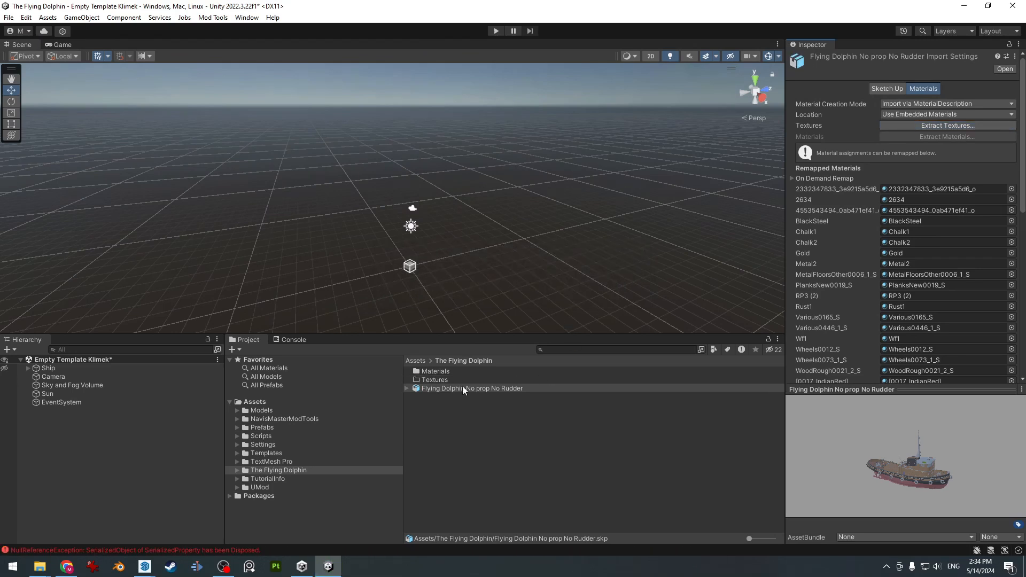
Place the Flying Dolphin No prop No Rudder model in the scene and set its Material Creation Mode import setting to Standard (Legacy)
left_click_drag(441, 389, 429, 257)
left_click_drag(545, 258, 545, 259)
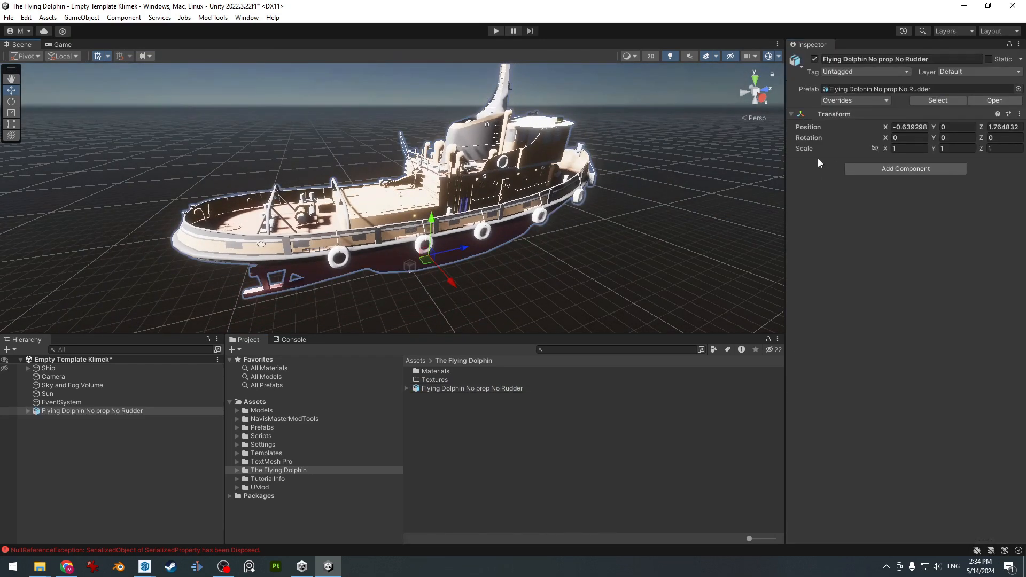
left_click(454, 387)
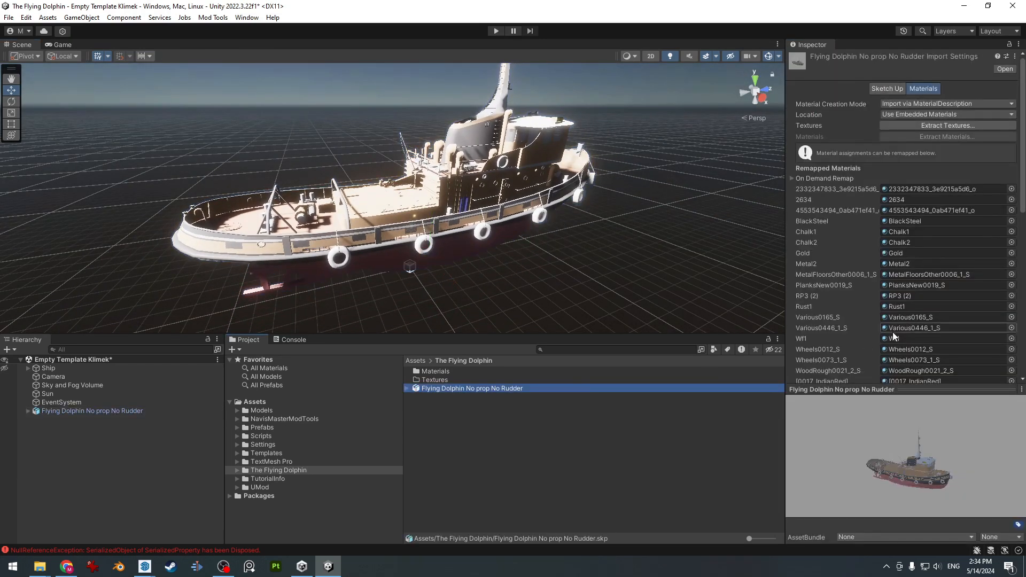
scroll(507, 245, "up", 6)
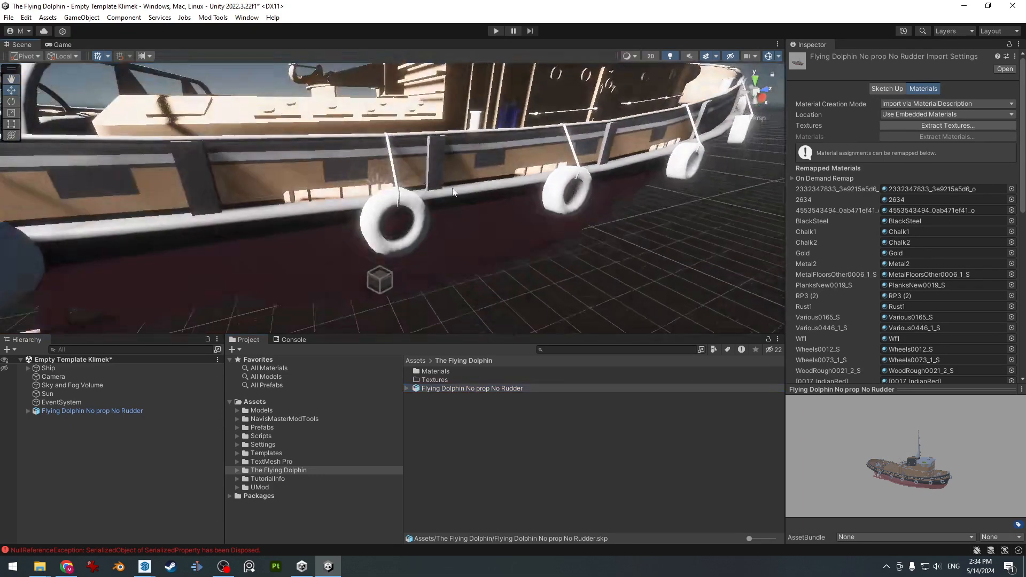
right_click_drag(452, 192, 392, 234)
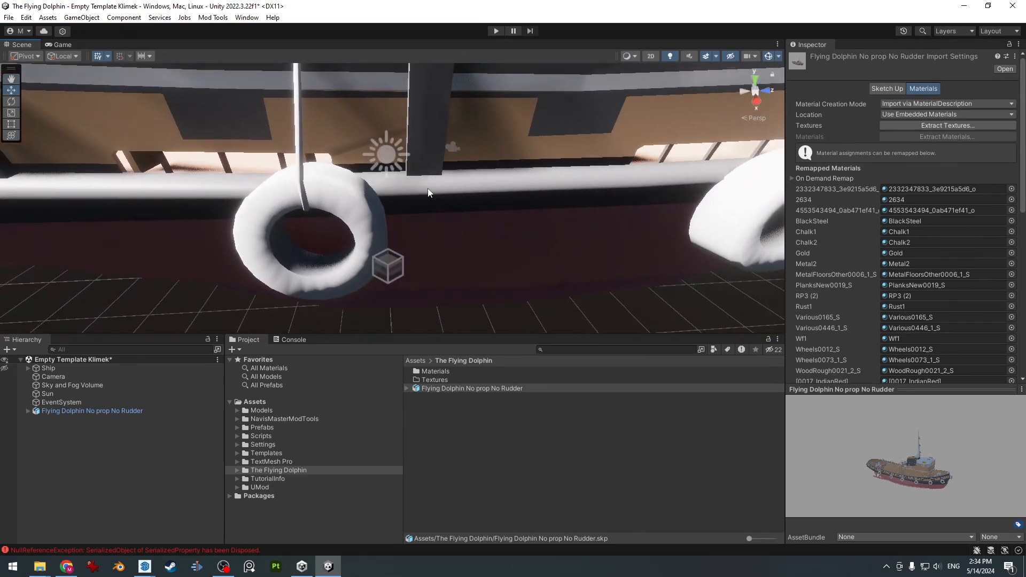
middle_click_drag(428, 192, 462, 191)
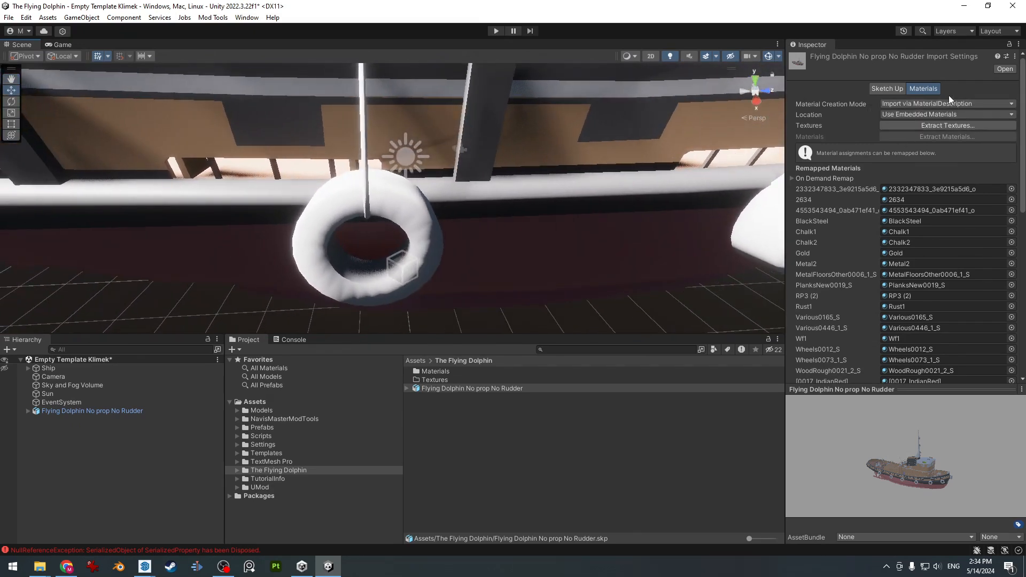
mouse_move(587, 172)
right_mouse_down()
mouse_move(550, 187)
mouse_move(593, 183)
right_mouse_up()
left_click(934, 105)
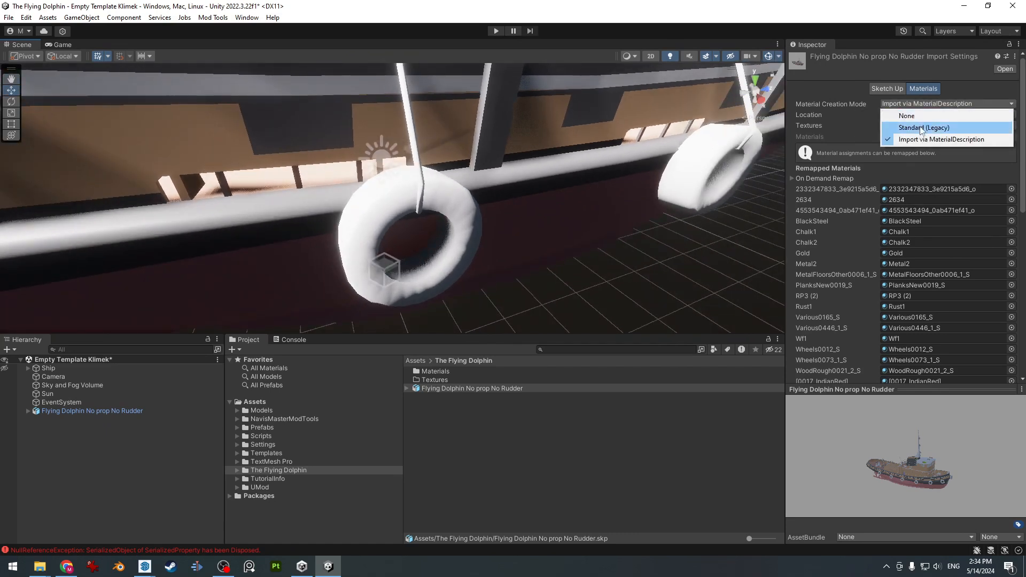
left_click(921, 128)
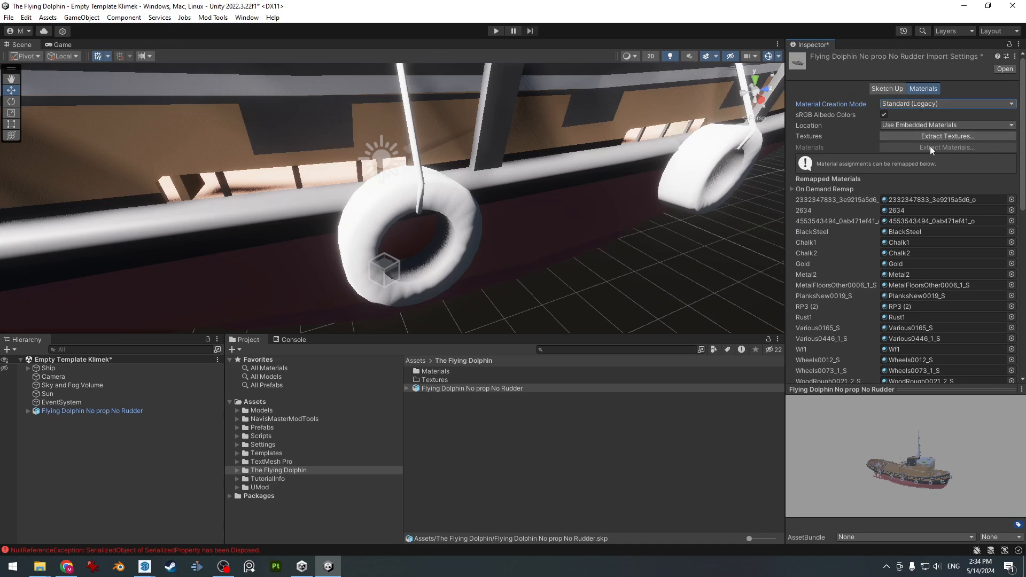
Set the Flying Dolphin model's material Location to Use External Materials (Legacy) and apply the import settings
scroll(1018, 128, "down", 10)
left_click(1005, 232)
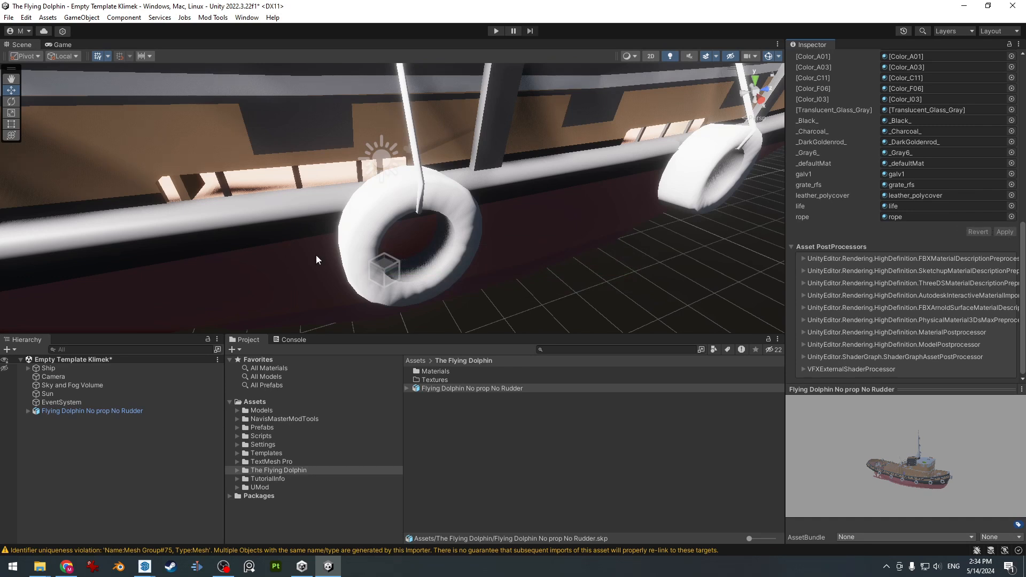
scroll(933, 214, "up", 10)
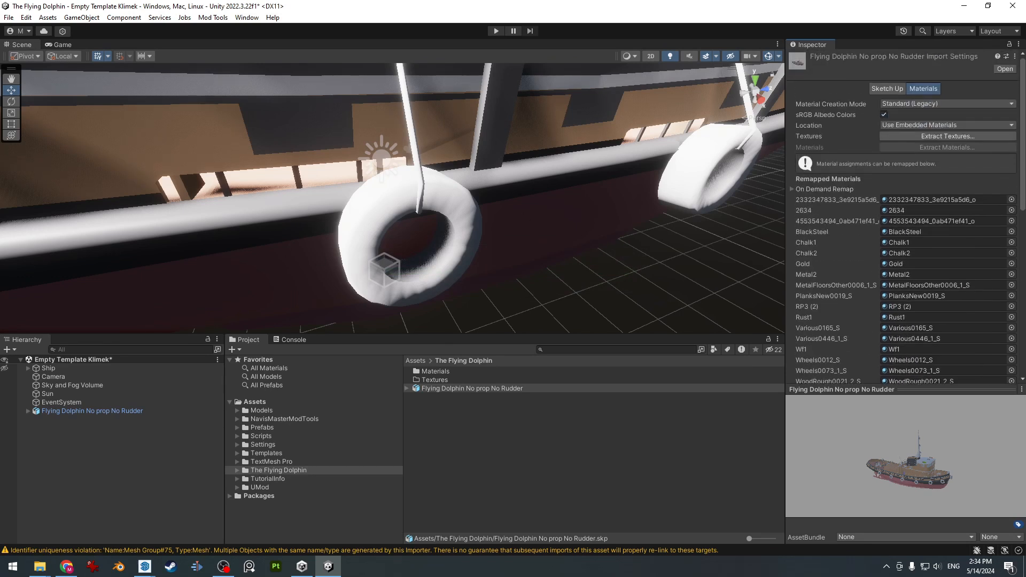
left_click(960, 125)
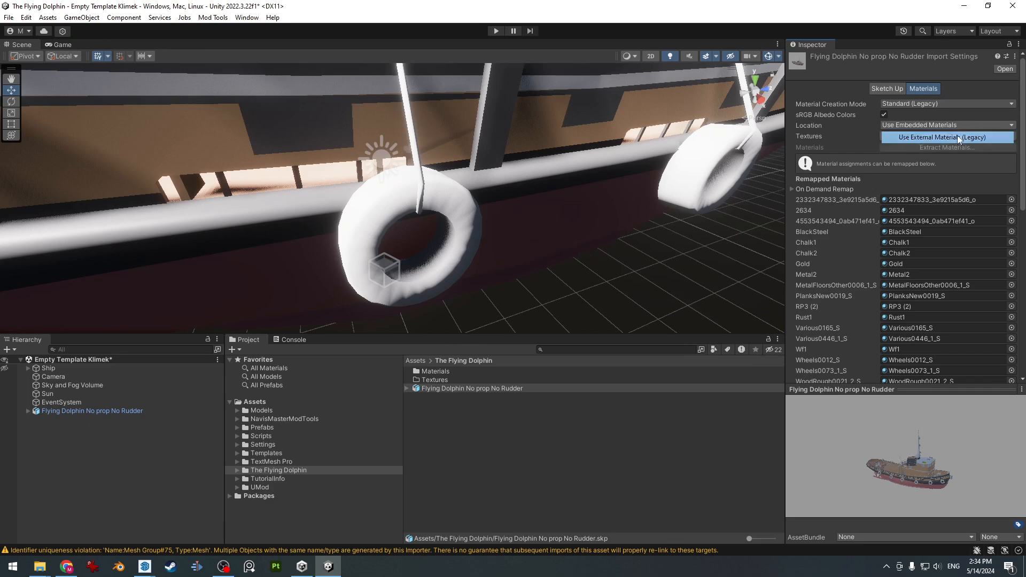
left_click(956, 136)
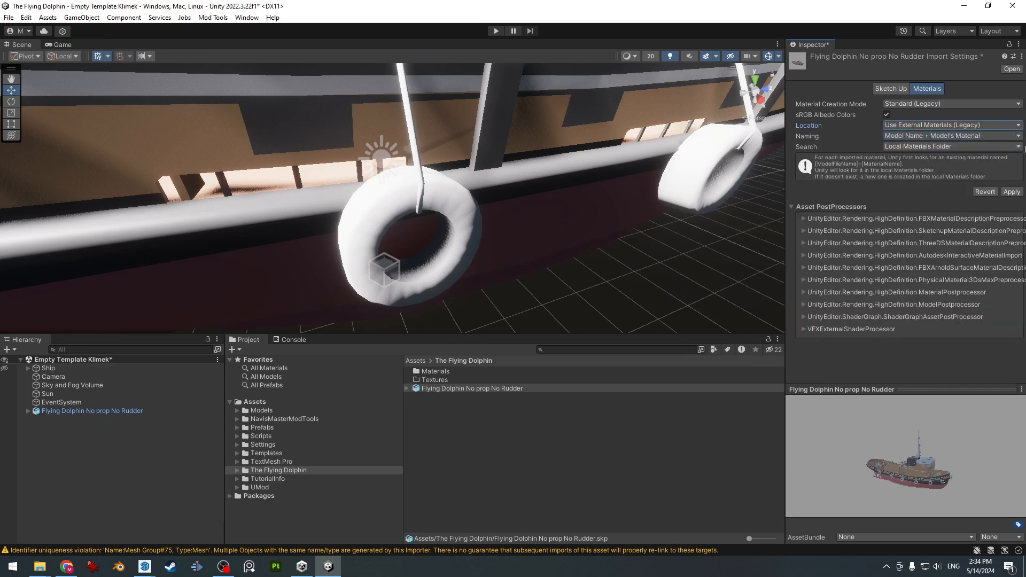
left_click(911, 104)
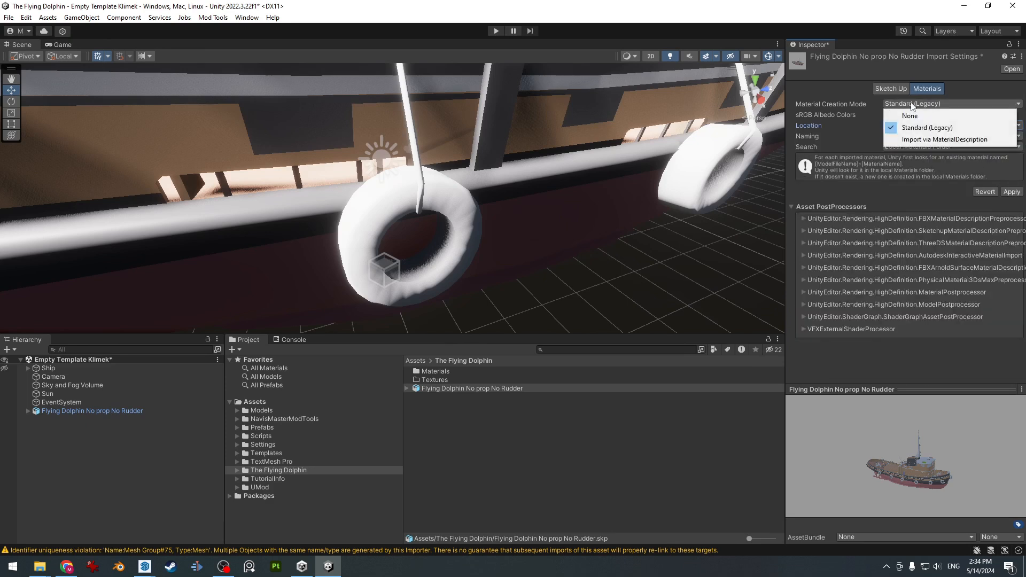
left_click(862, 127)
left_click(923, 126)
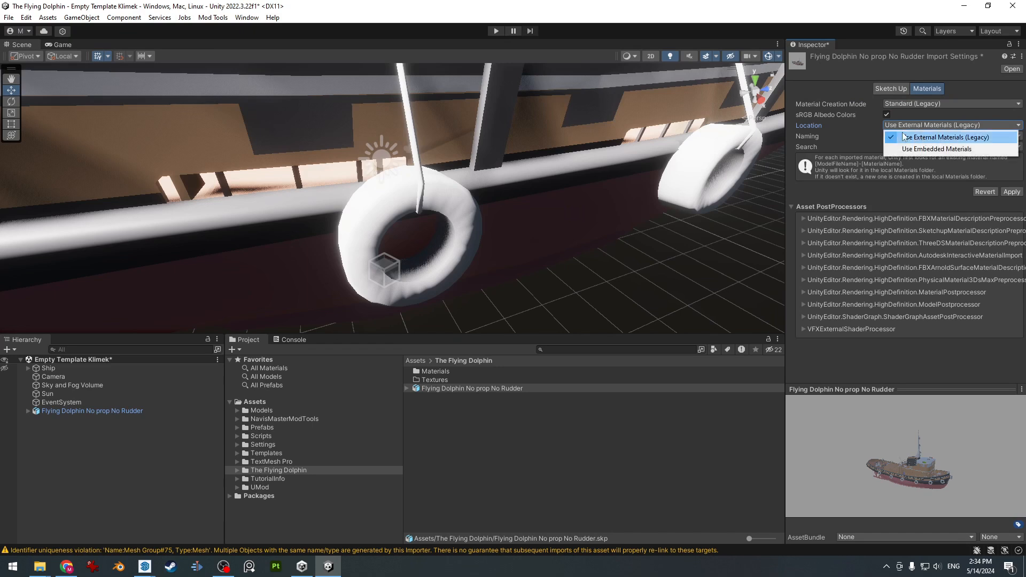
left_click(903, 137)
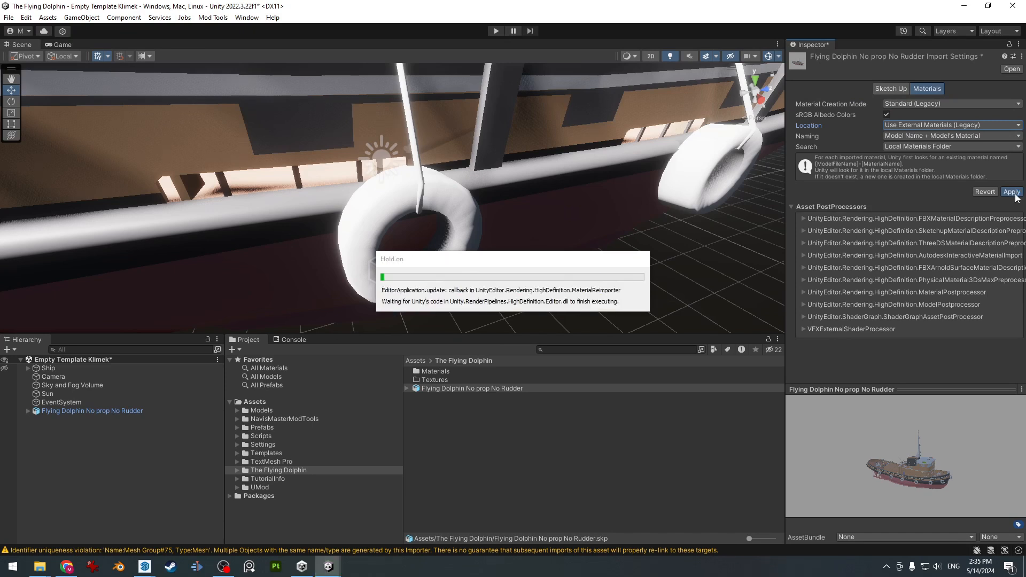
Examine the Flying Dolphin's materials and textures on the tires, hull, deck and superstructure in the scene
scroll(495, 146, "down", 6)
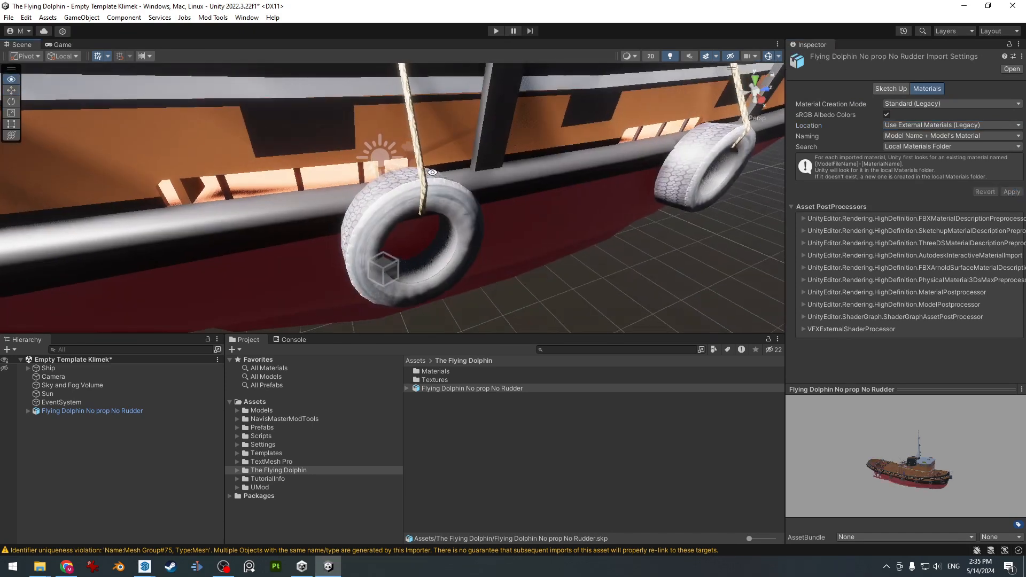
right_click_drag(481, 168, 461, 137)
scroll(490, 249, "up", 3)
scroll(487, 245, "down", 7)
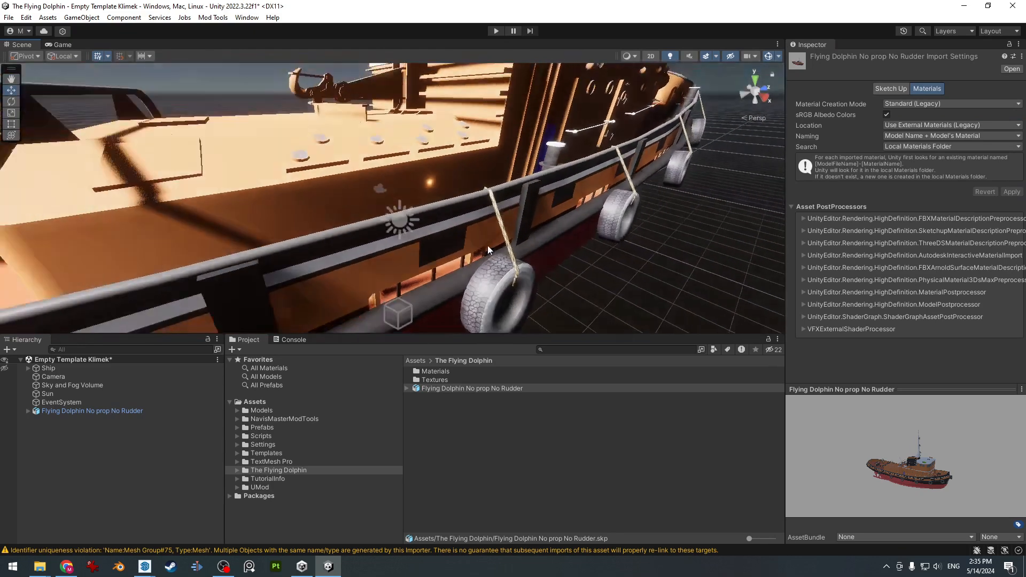
left_click_drag(443, 182, 489, 240, "alt")
scroll(489, 241, "up", 2)
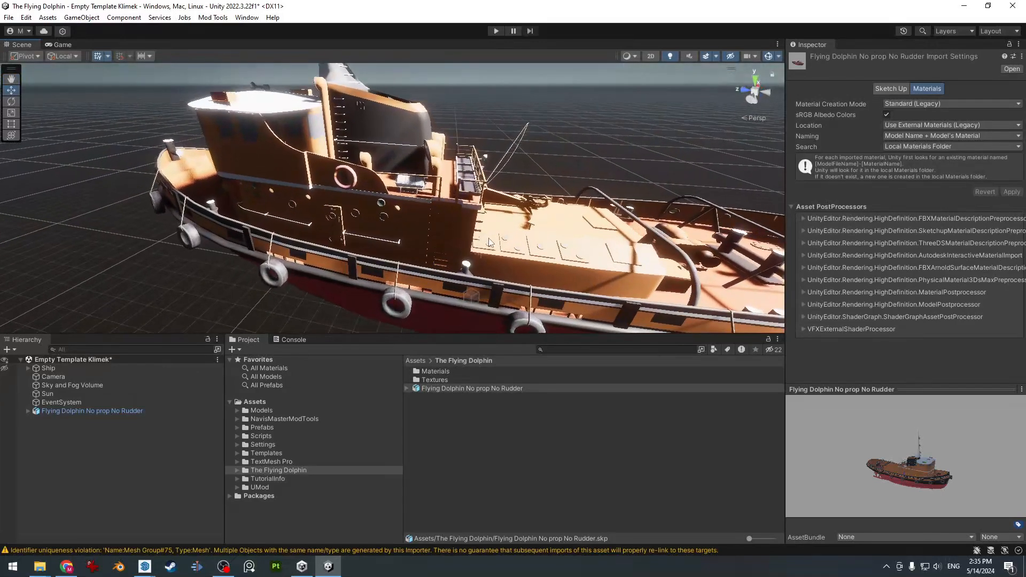
left_click_drag(405, 201, 561, 193, "alt")
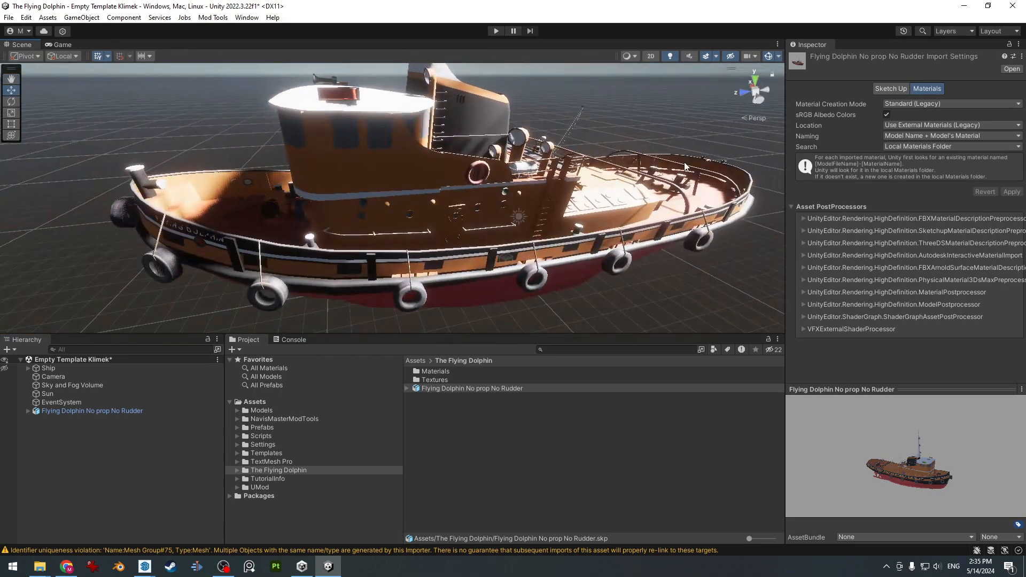
scroll(688, 164, "up", 3)
middle_click_drag(688, 164, 491, 196)
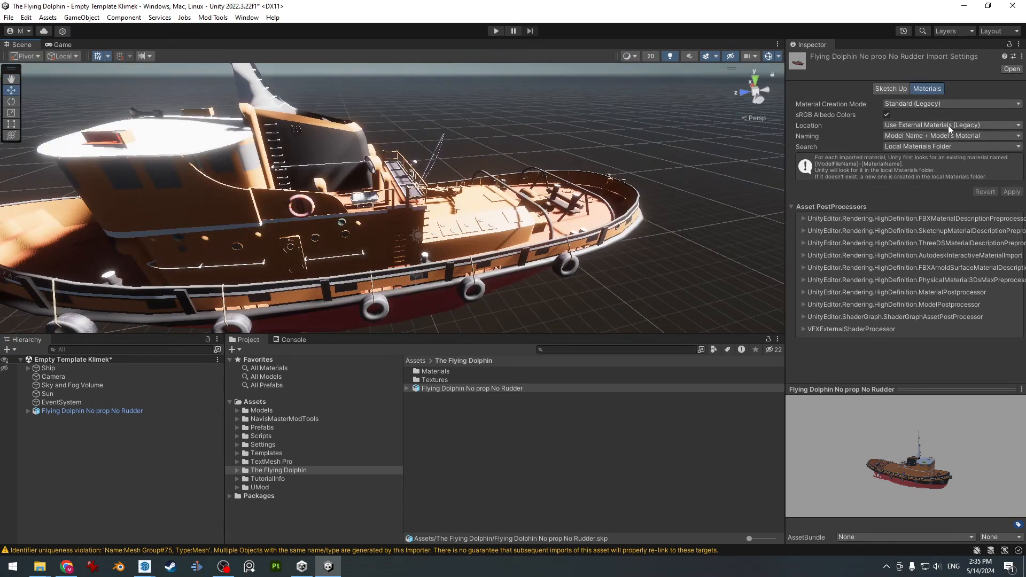
left_click_drag(620, 190, 213, 182, "alt")
left_click_drag(562, 203, 355, 216, "alt")
middle_click_drag(354, 216, 424, 176)
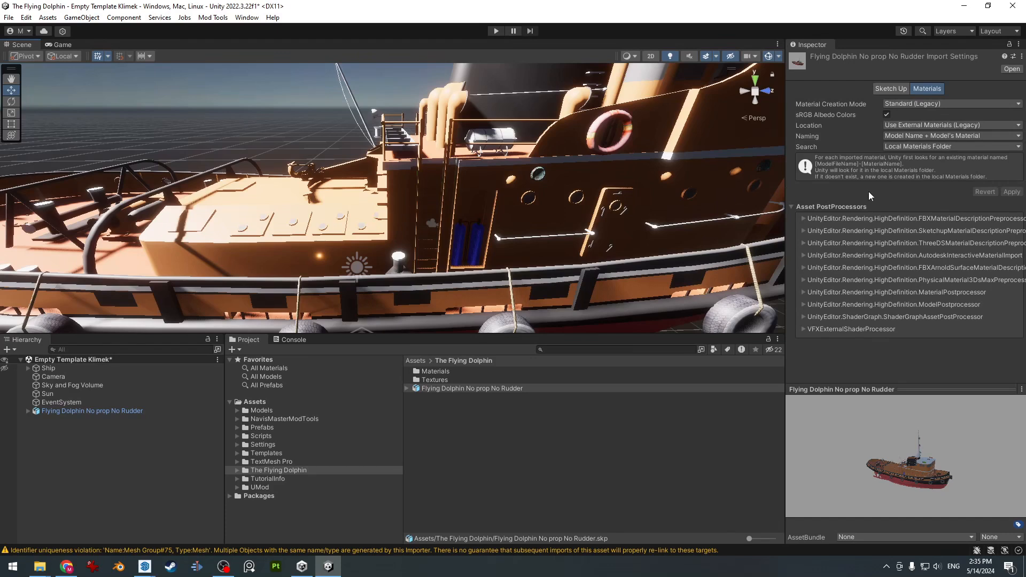
scroll(616, 188, "down", 10)
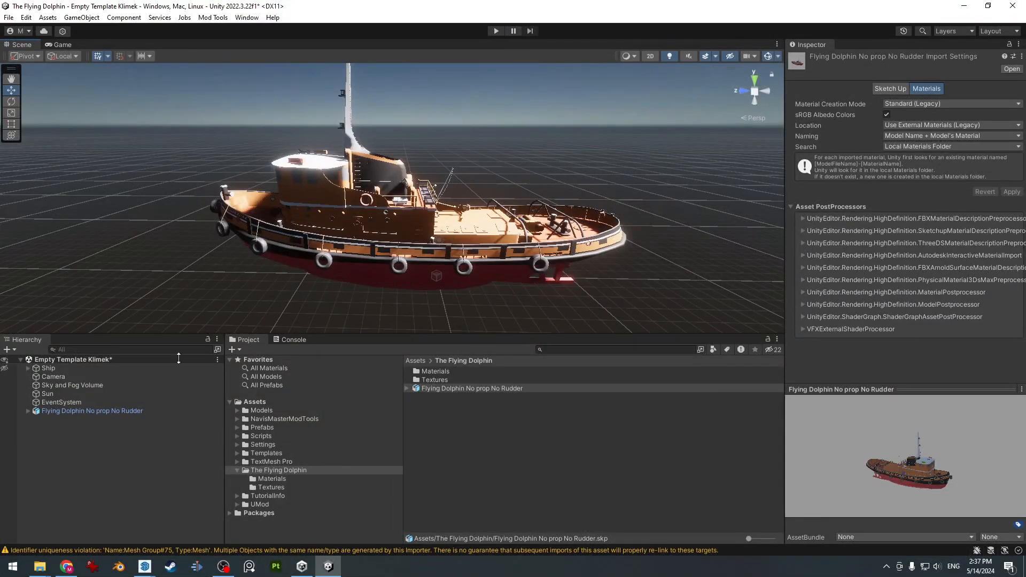
Unhide the template Ship object so it shows in the scene together with the Flying Dolphin model
left_click(99, 410)
left_click_drag(307, 245, 336, 227, "alt")
left_click(4, 368)
right_click_drag(460, 271, 390, 252)
left_click_drag(391, 253, 347, 263, "alt")
left_click_drag(413, 240, 469, 235)
left_click_drag(469, 235, 542, 292, "alt")
Set the Flying Dolphin No prop No Rudder model's position to X 0, Y 0, Z 0
left_click(908, 127)
type("0")
key("Tab")
type("0")
key("Tab")
type("0")
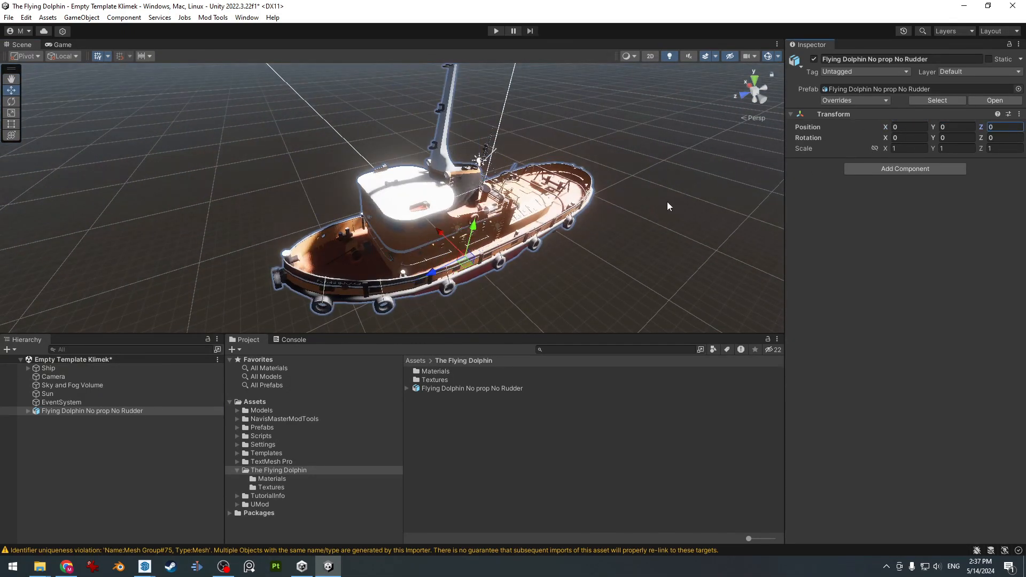
Move the Flying Dolphin model aside to about X 7.54 to compare it with the template ship and reset its X position to 0
middle_click_drag(536, 240, 508, 207)
left_click_drag(421, 213, 377, 169)
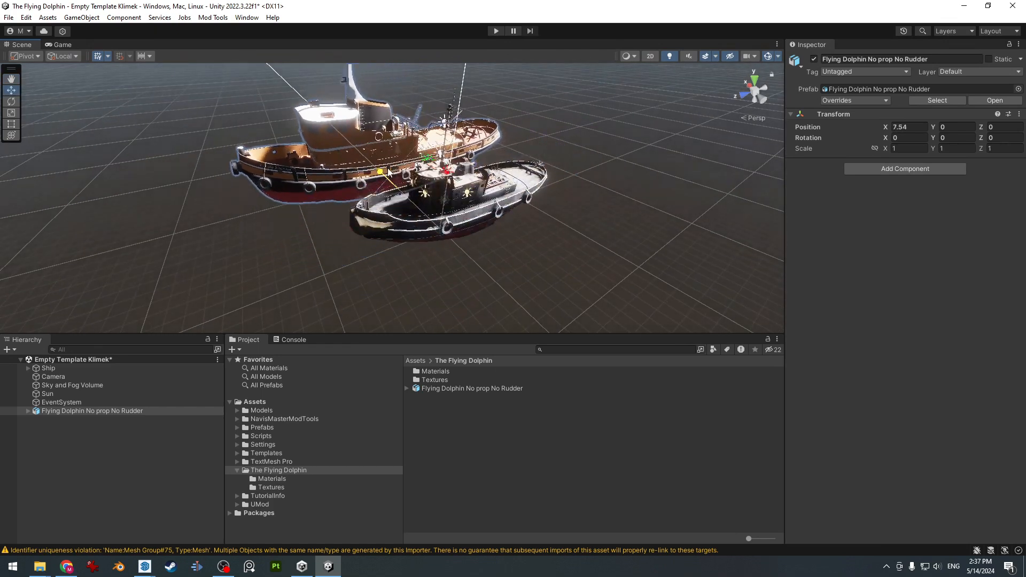
left_click_drag(481, 256, 505, 208, "alt")
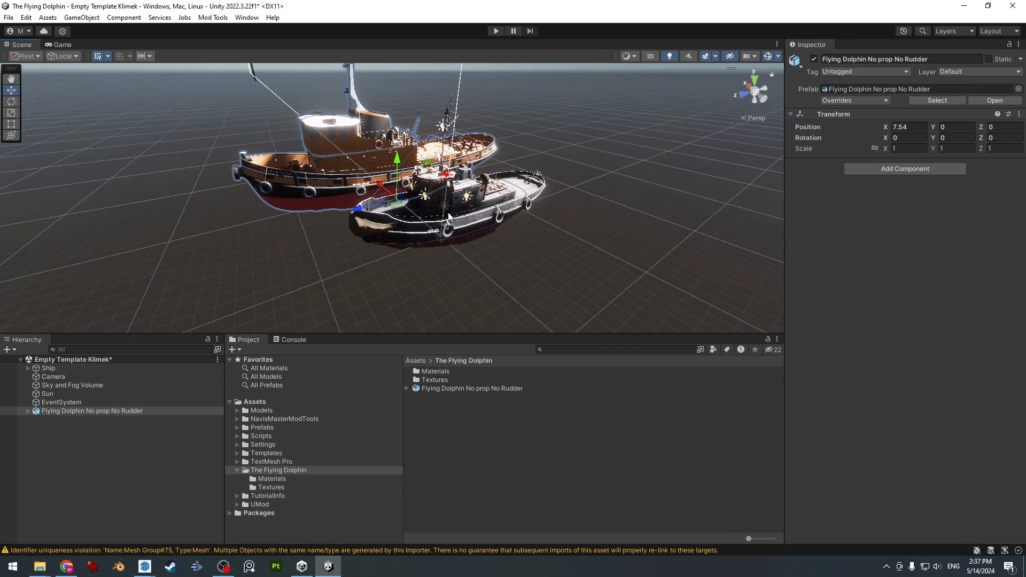
left_click(903, 126)
type("0")
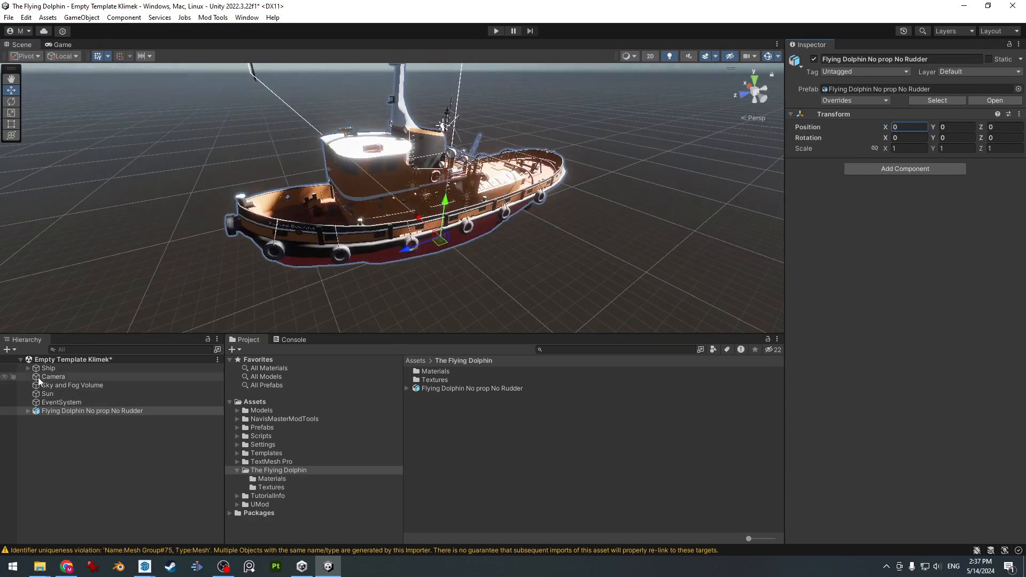
Make the Flying Dolphin No prop No Rudder model a child of the Ship object
left_click_drag(45, 411, 46, 367)
scroll(107, 437, "up", 3)
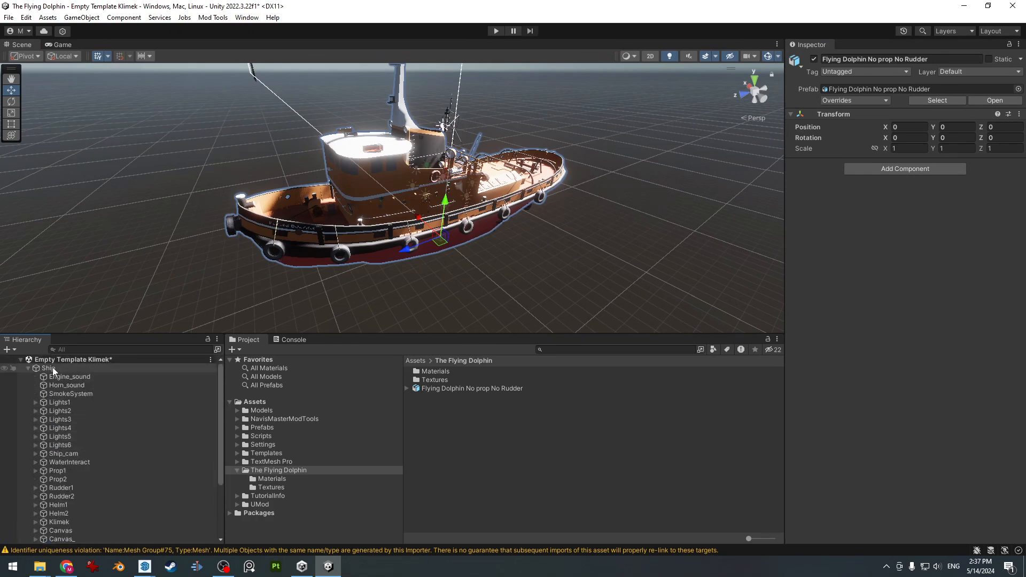
scroll(59, 396, "down", 3)
scroll(59, 454, "up", 4)
scroll(59, 400, "down", 4)
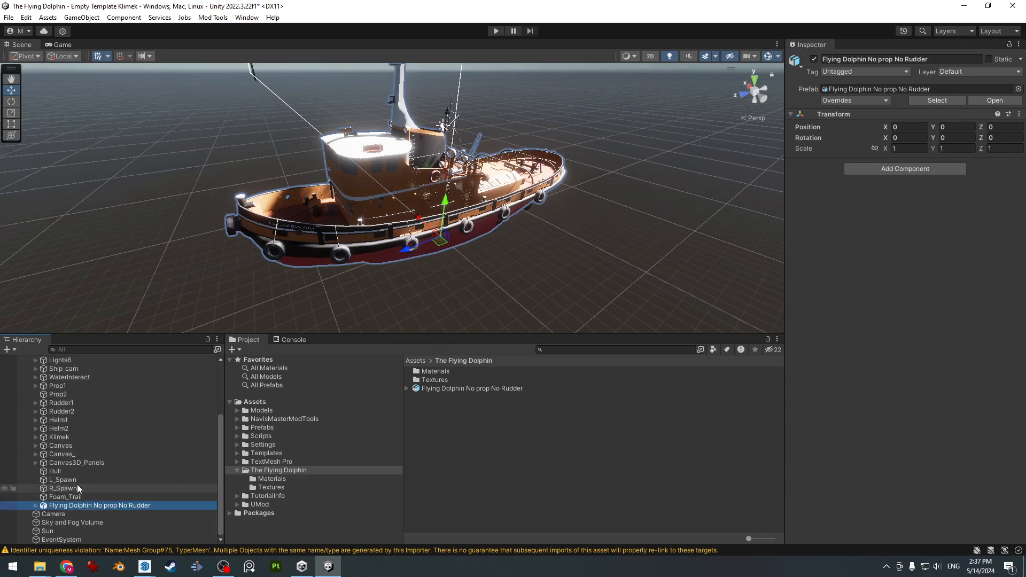
Delete the template's Klimek model object from the Ship hierarchy
left_click(56, 439)
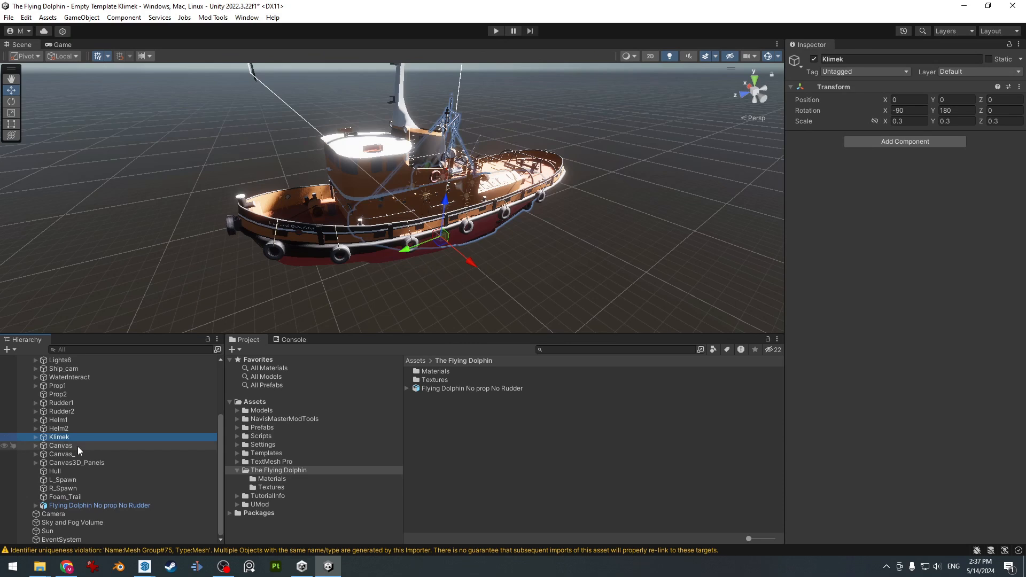
right_click(68, 439)
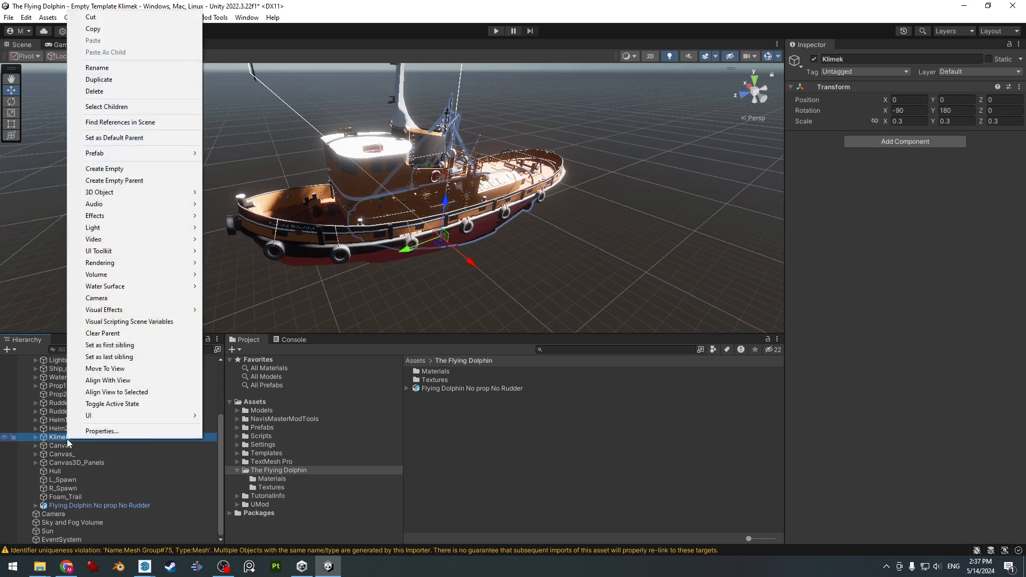
left_click(110, 90)
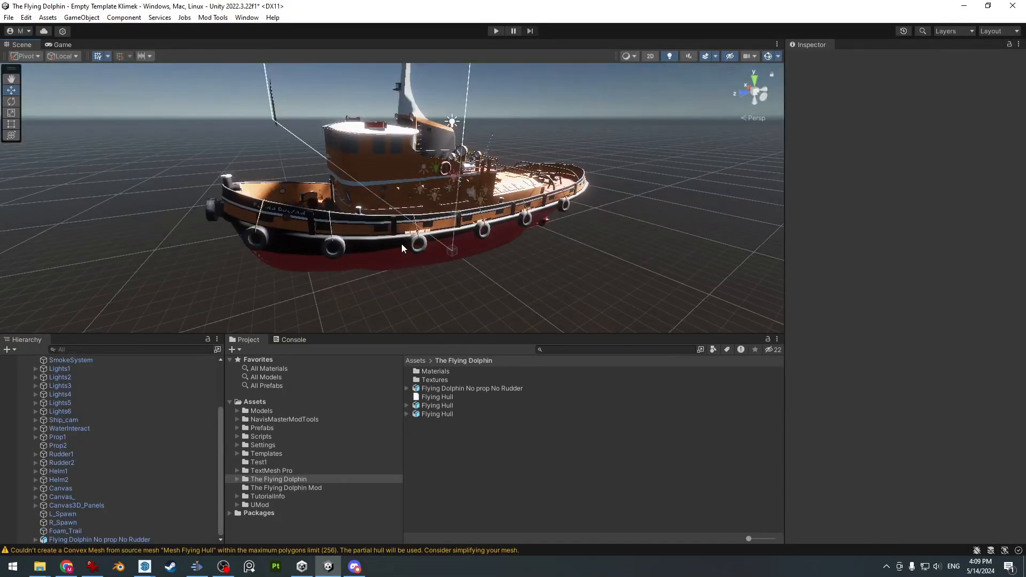
Place the Flying Hull OBJ model from The Flying Dolphin folder in the scene
left_click_drag(445, 243, 462, 194, "alt")
middle_click_drag(466, 192, 456, 226)
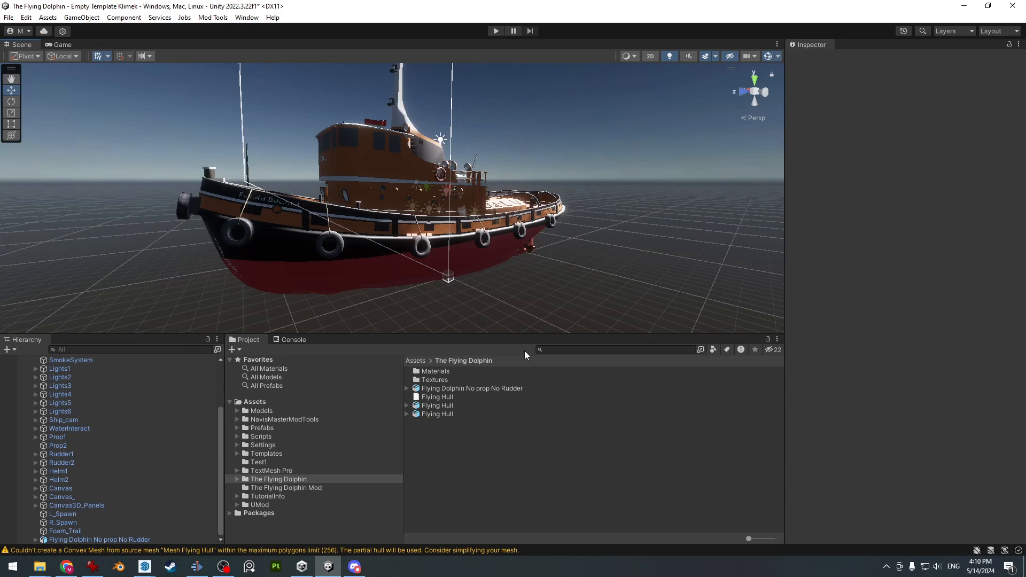
left_click(441, 397)
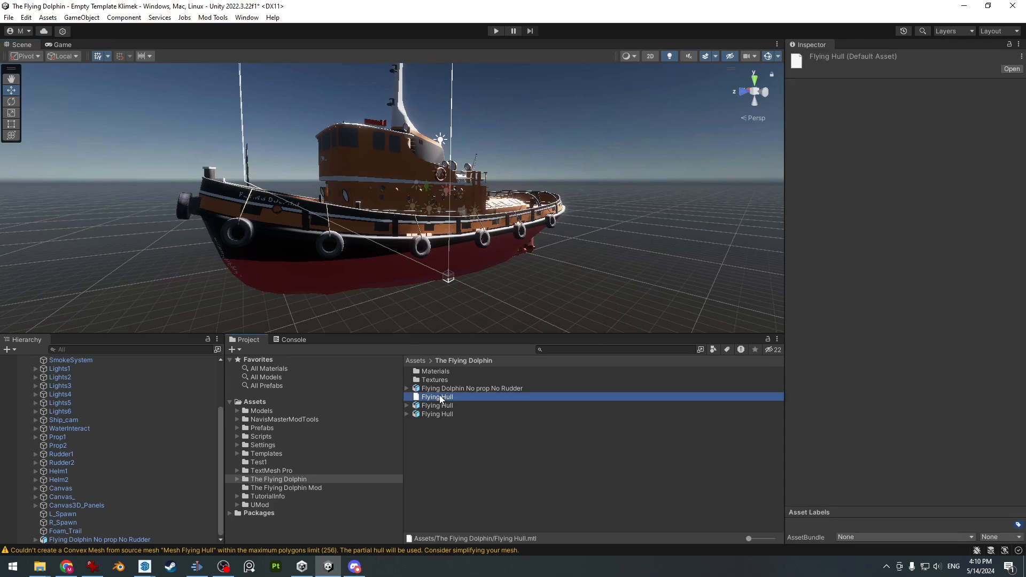
left_click_drag(439, 397, 510, 272)
left_click_drag(440, 405, 412, 285)
middle_click_drag(432, 259, 477, 258)
Set the Flying Hull object's X and Z position to 0
left_click(900, 128)
type("0")
key("Tab")
key("Tab")
type("0")
left_click(956, 137)
type("90")
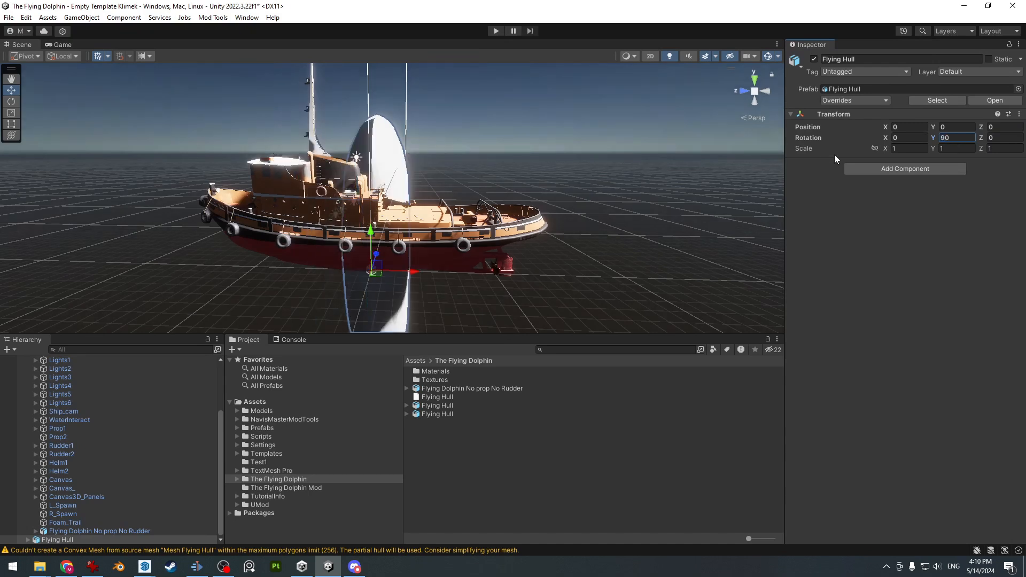
key("ctrl+z")
Set the Flying Hull's rotation to X -90 and Y 180 and inspect its fit against the ship's hull
left_click(922, 137)
type("-9")
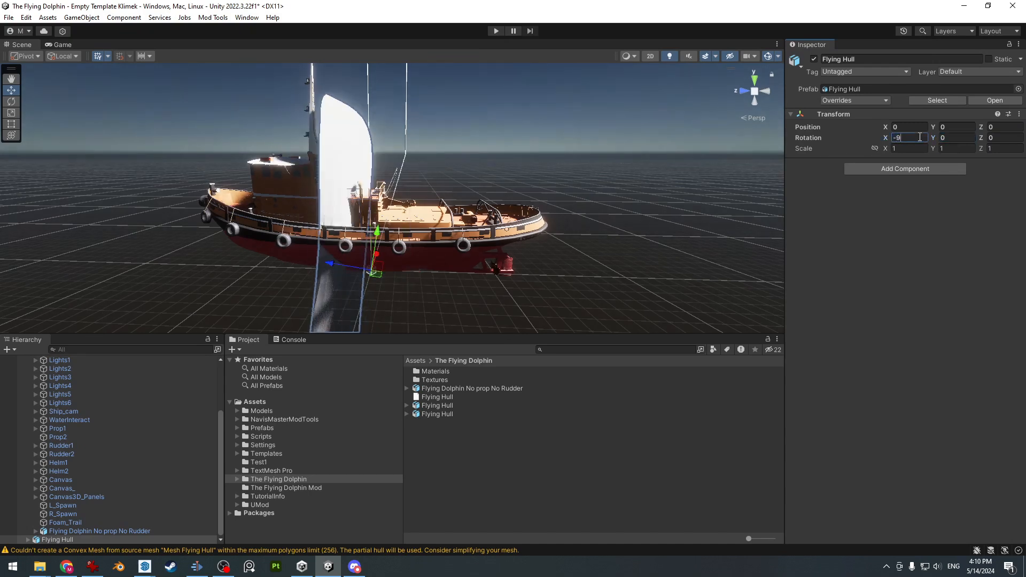
type("0")
left_click(955, 138)
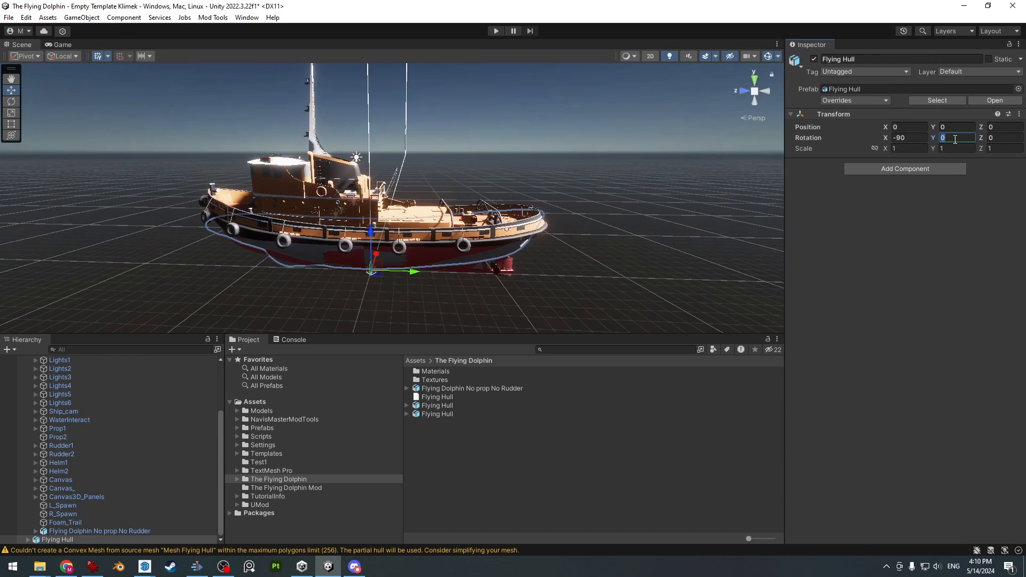
type("180")
left_click_drag(481, 167, 572, 101, "alt")
scroll(351, 230, "up", 3)
left_click_drag(351, 230, 432, 259, "alt")
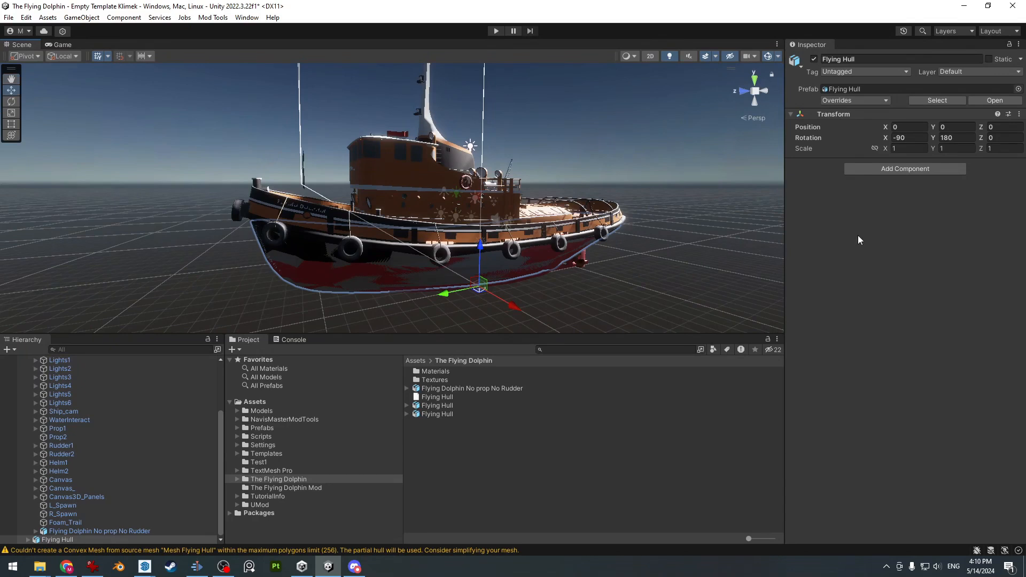
Check the Read/Write option in the Flying Hull OBJ model's import settings
left_click(445, 406)
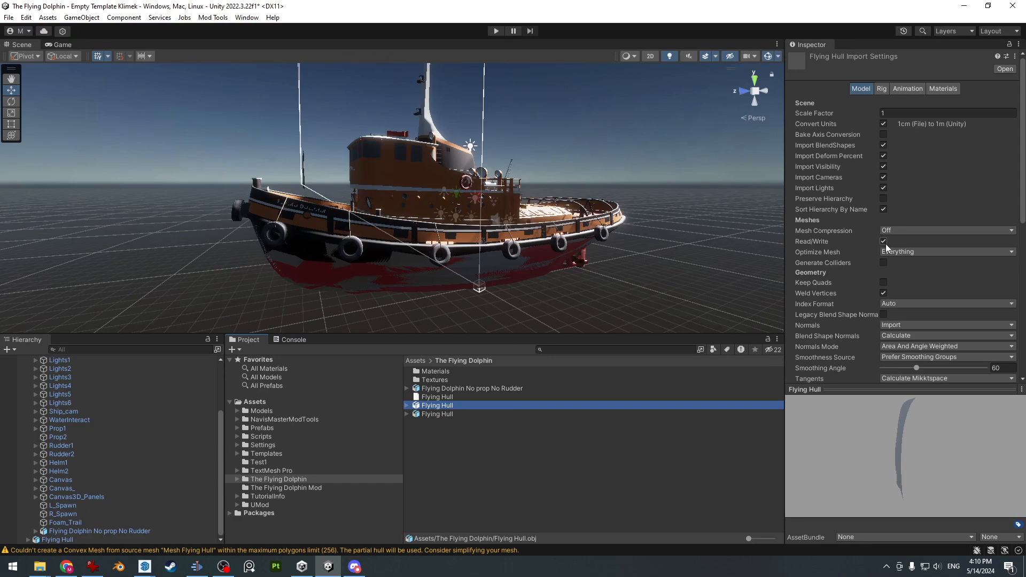
middle_click_drag(575, 205, 578, 178)
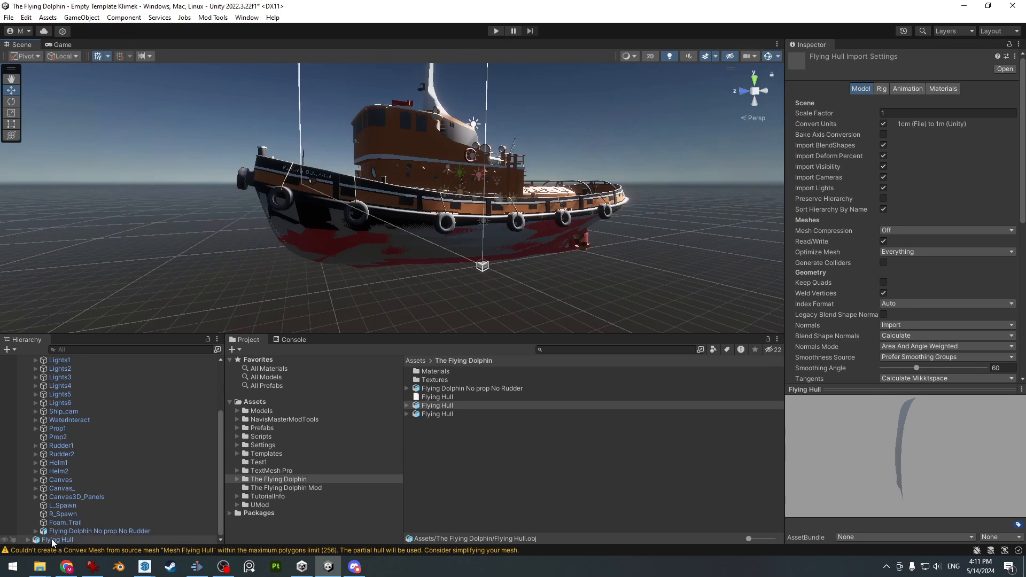
Make the Flying Hull object a child of Ship, placed just above the Flying Dolphin No prop No Rudder model
left_click_drag(51, 539, 70, 527)
scroll(83, 497, "up", 3)
left_click(30, 405)
left_click(30, 406)
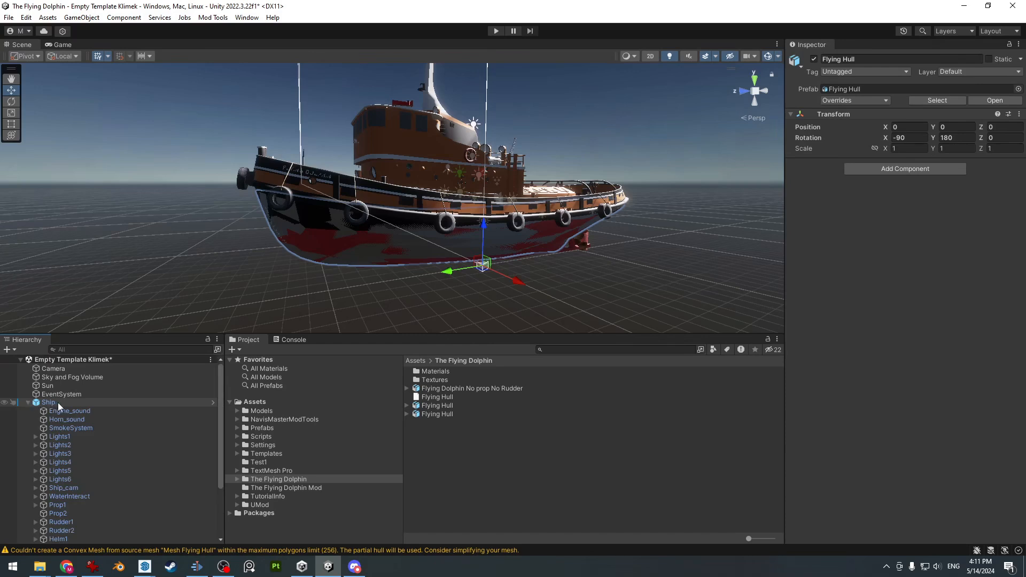
scroll(59, 403, "down", 3)
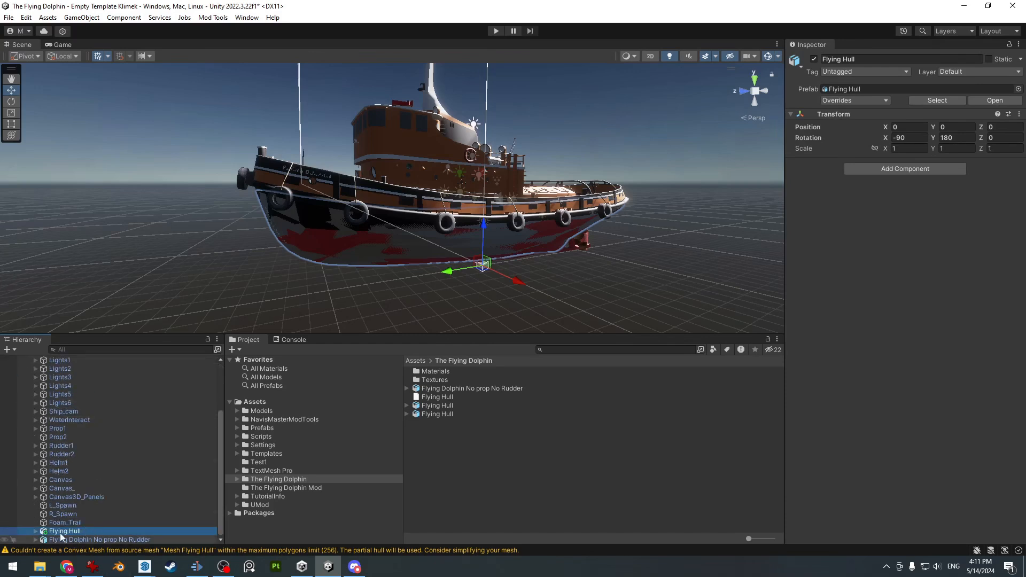
Try to move Mesh1_Model out of the Flying Hull prefab so that it sits directly under Ship
left_click(35, 531)
scroll(60, 519, "down", 1)
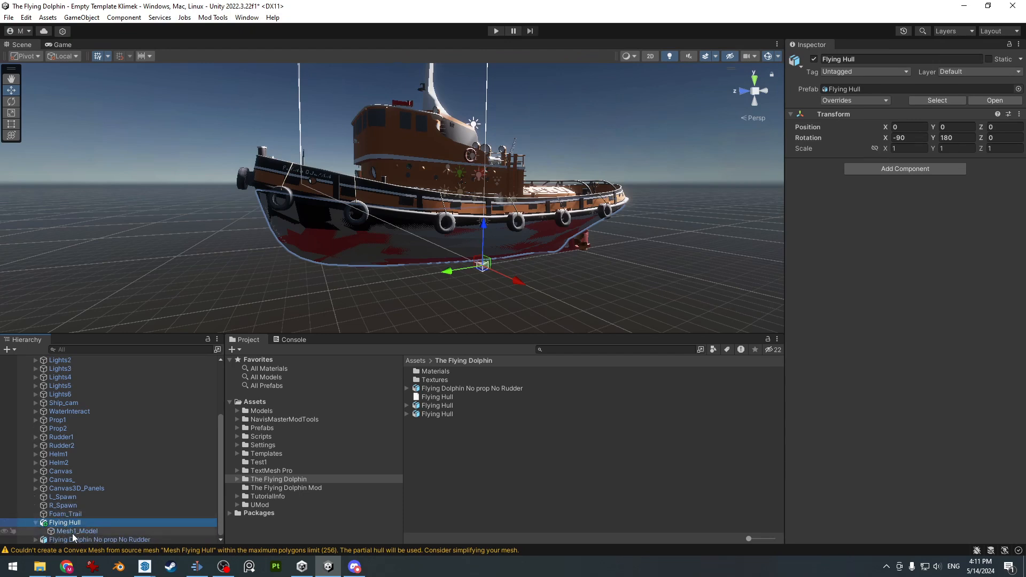
left_click(70, 532)
left_click(69, 525)
left_click(67, 532)
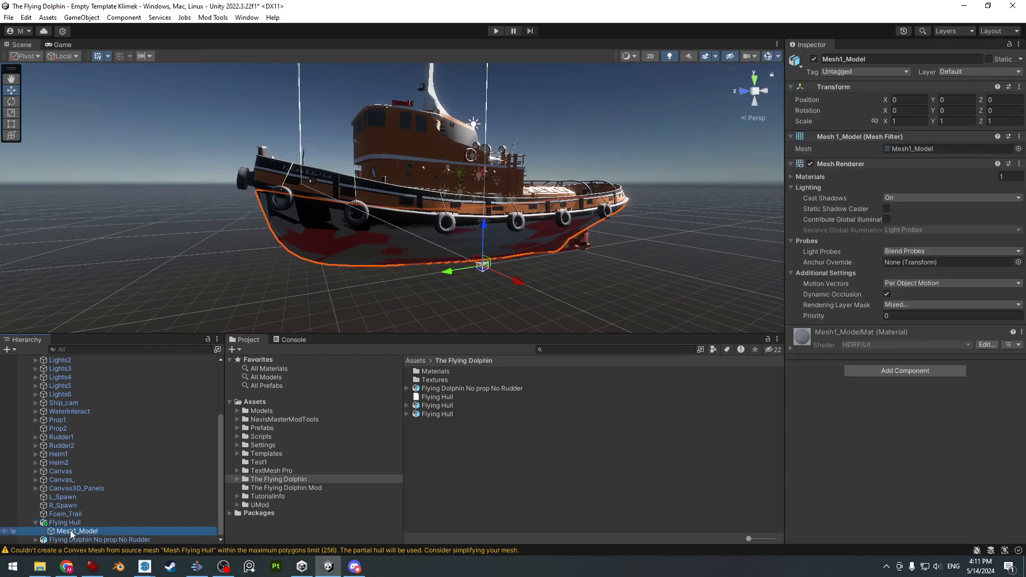
left_click_drag(69, 532, 68, 521)
left_click(573, 306)
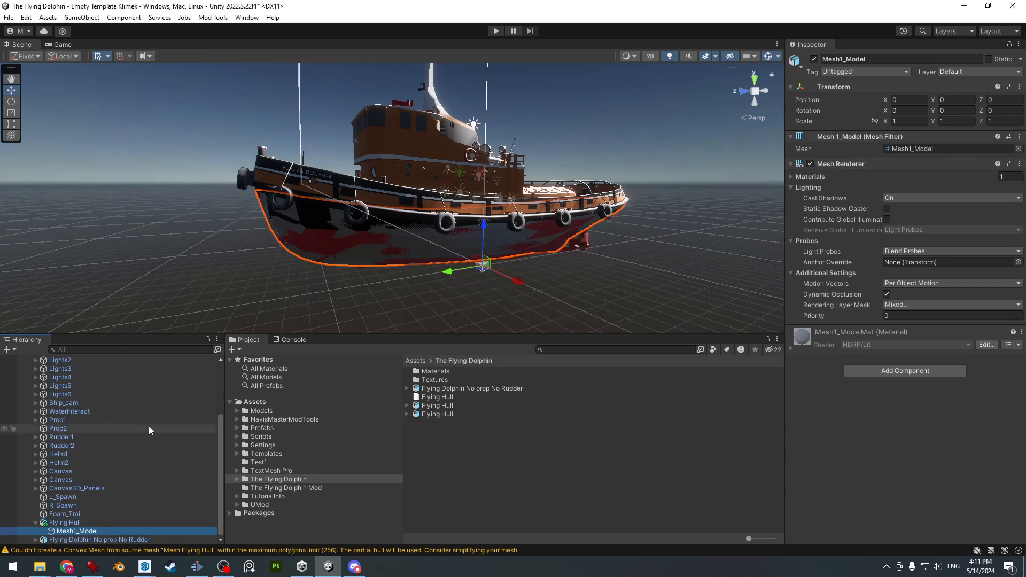
Unpack the Flying Hull prefab instance completely
right_click(70, 525)
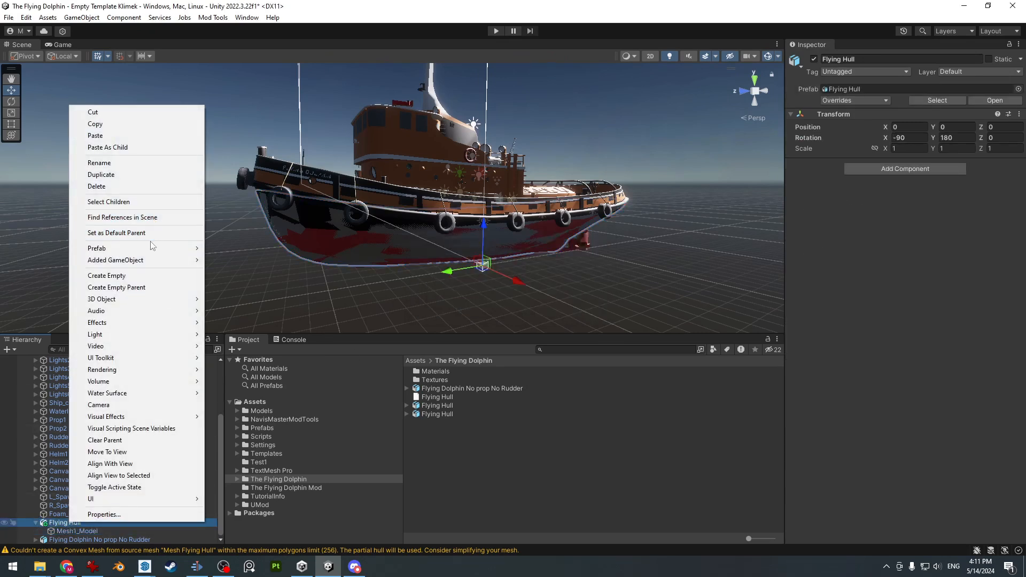
left_click(152, 234)
right_click(70, 522)
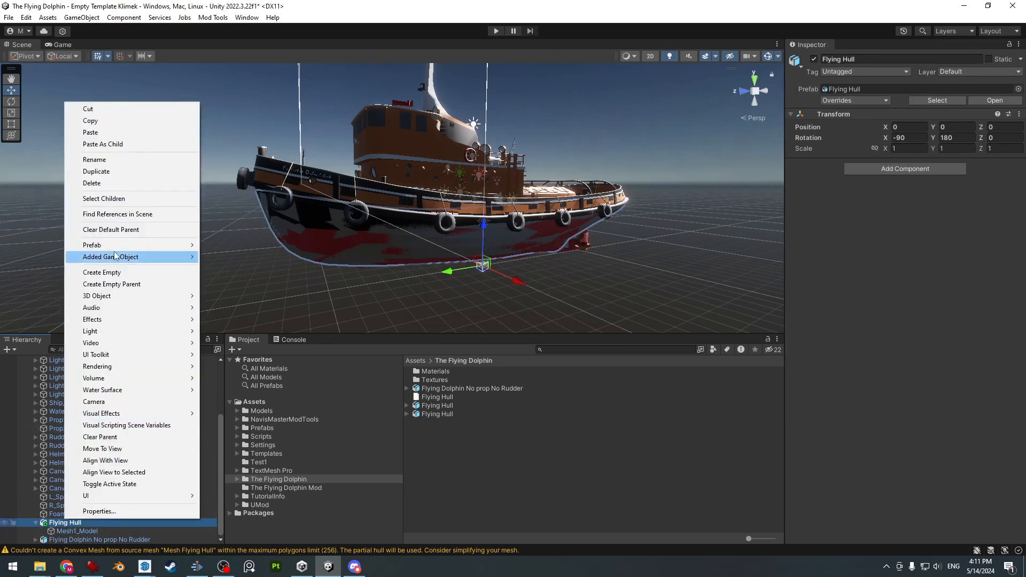
mouse_move(134, 244)
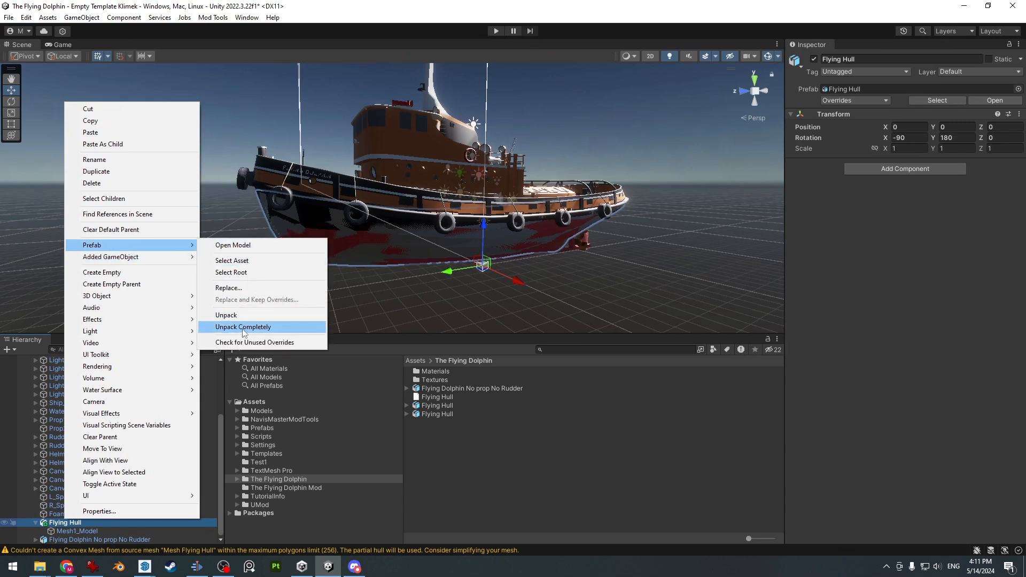
left_click(230, 327)
Move Mesh1_Model out of Flying Hull to sit directly under Ship and delete the emptied Flying Hull object
left_click_drag(69, 531, 66, 519)
left_click(84, 531)
key("Delete")
Rename the Mesh1_Model object under Ship as Hull
left_click(81, 531)
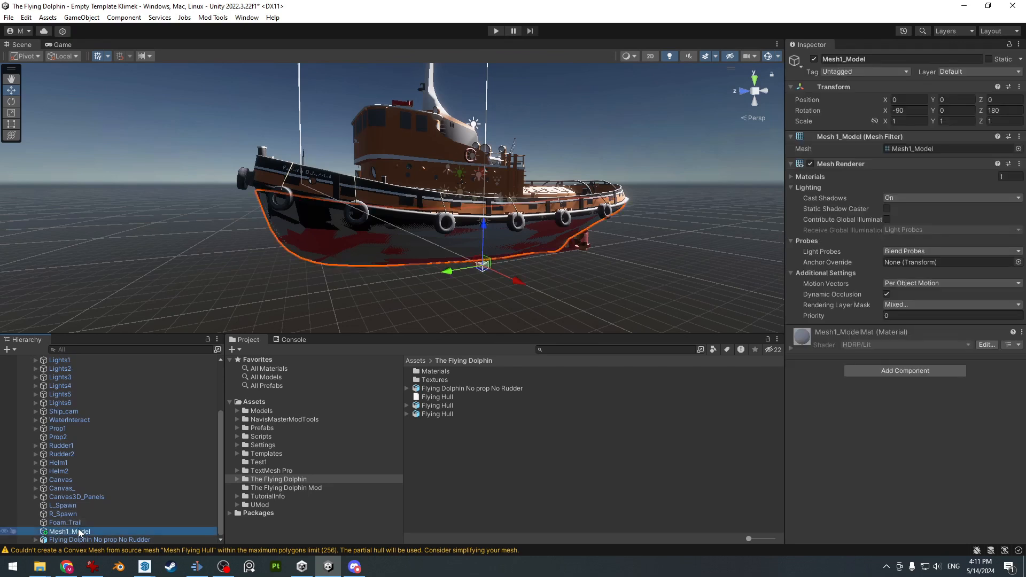
left_click(78, 531)
type("Hull")
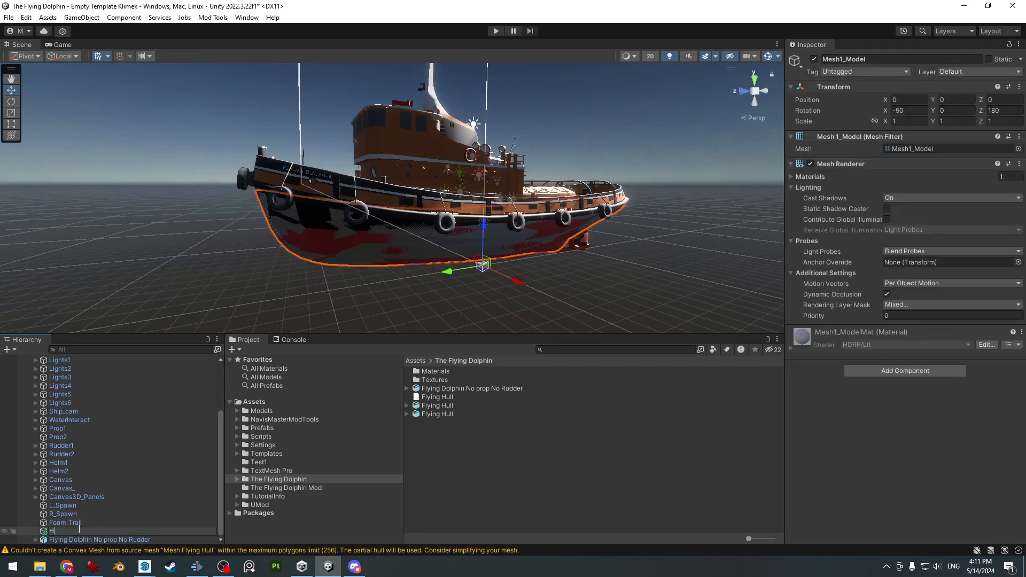
key("Return")
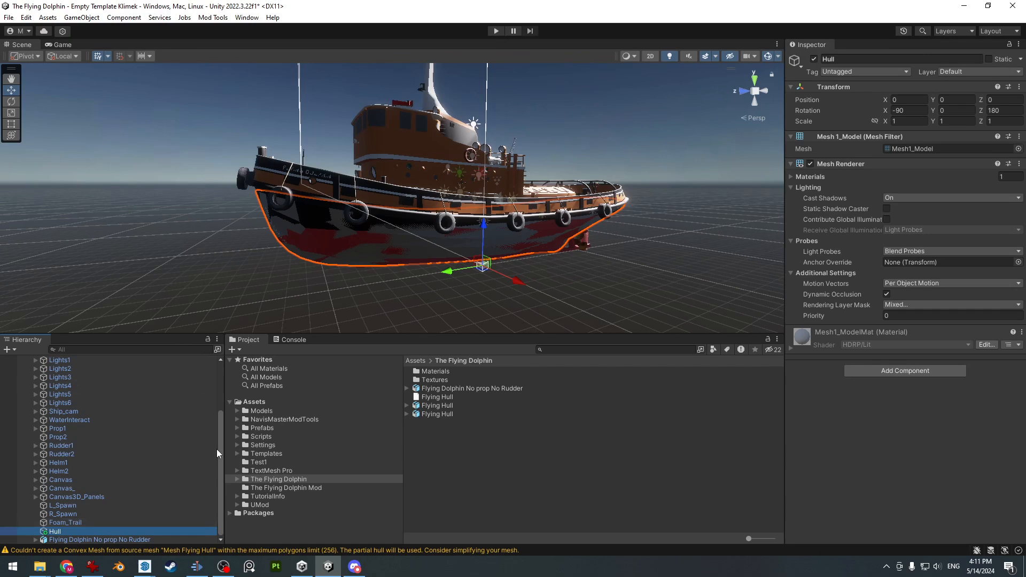
Assign the Hull tag and the Hull_layer layer to the Hull object
left_click(63, 531)
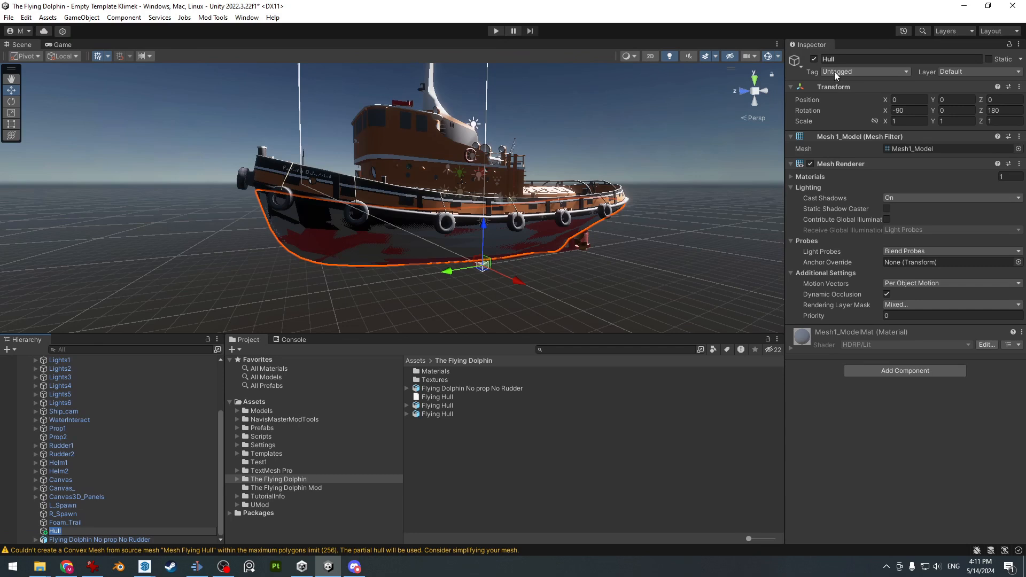
left_click(850, 71)
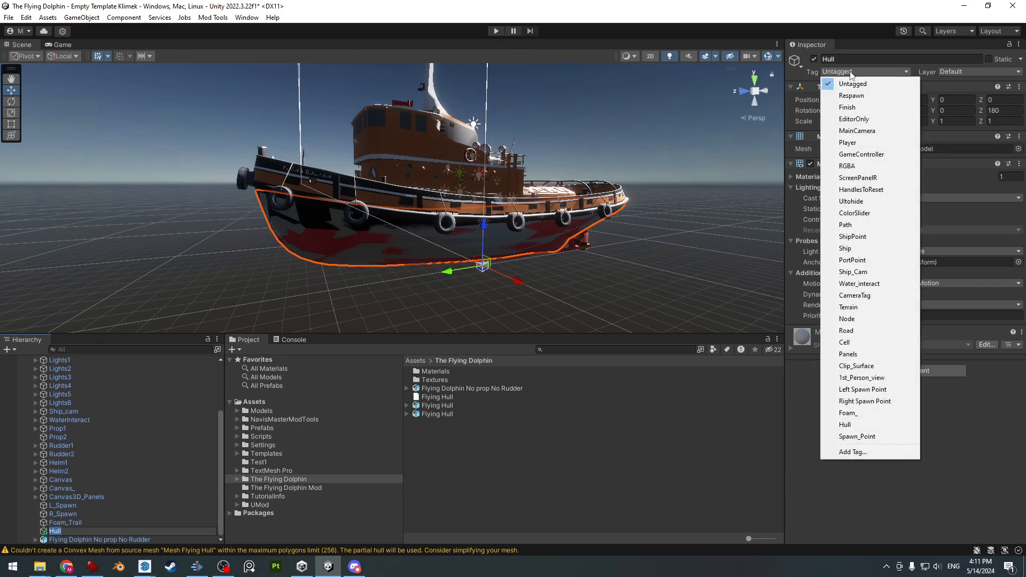
left_click(849, 426)
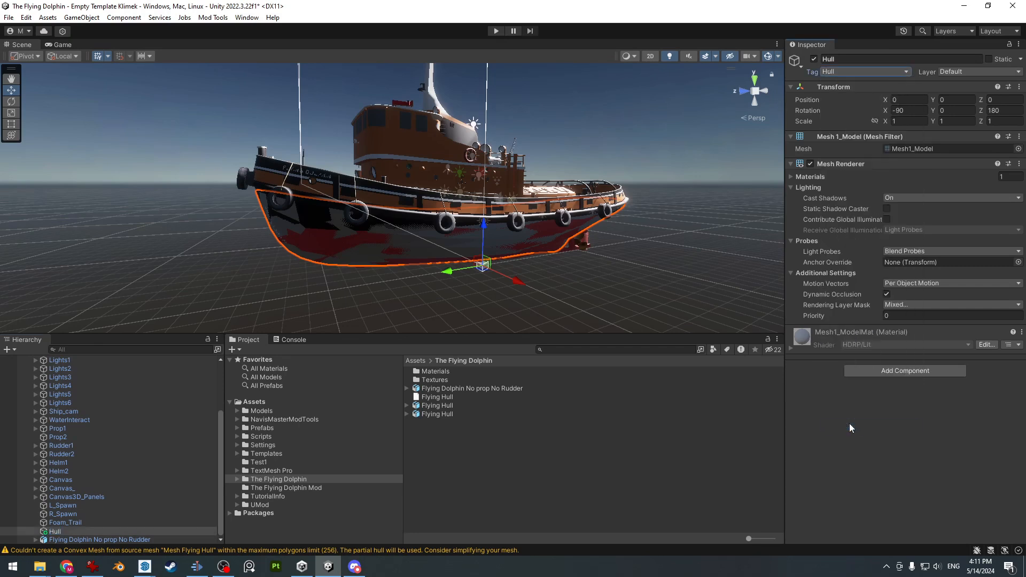
left_click(962, 72)
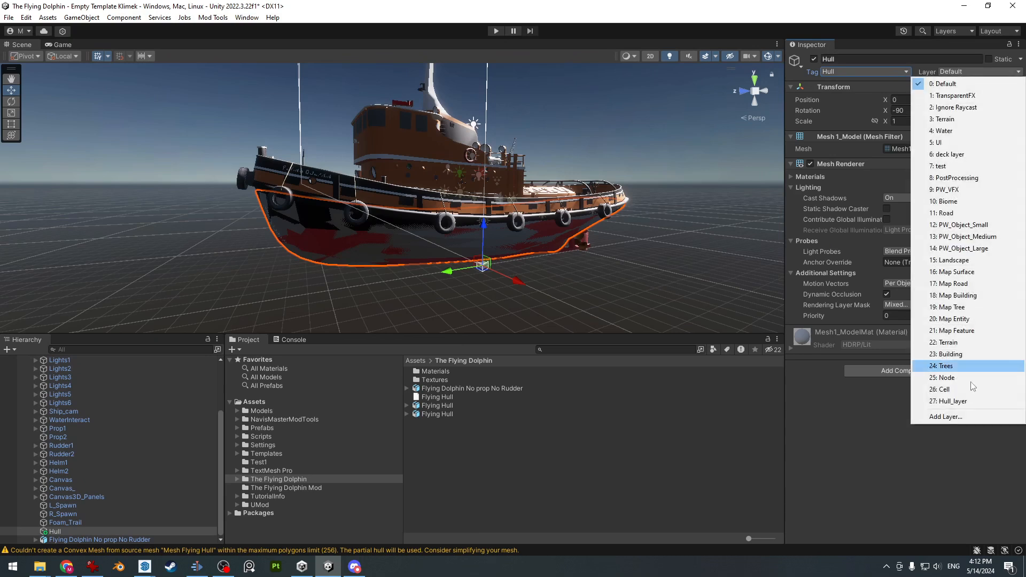
left_click(971, 398)
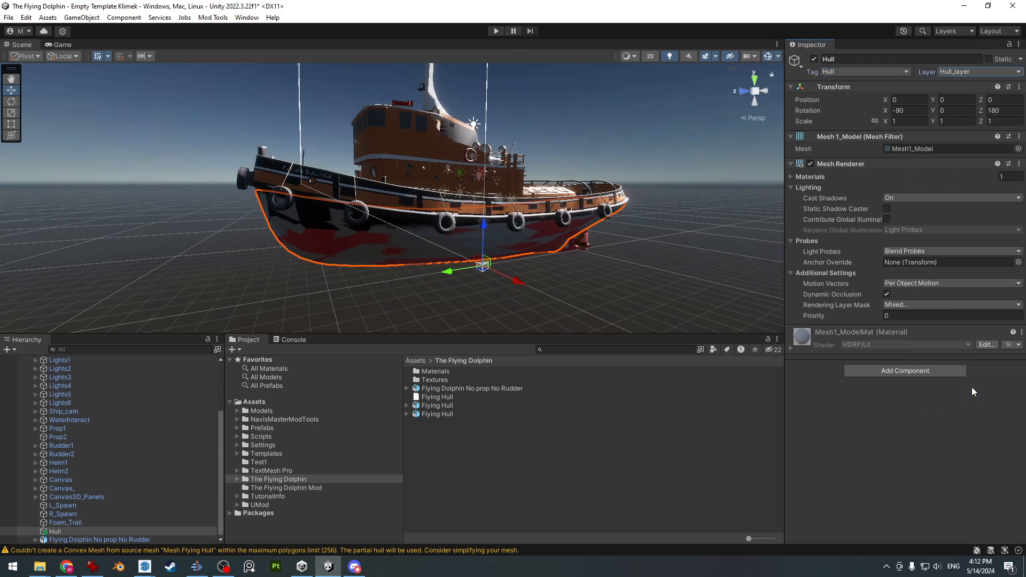
Disable the Hull object's Mesh Renderer so the separate hull mesh is not drawn over the ship
left_click(810, 164)
left_click(810, 164)
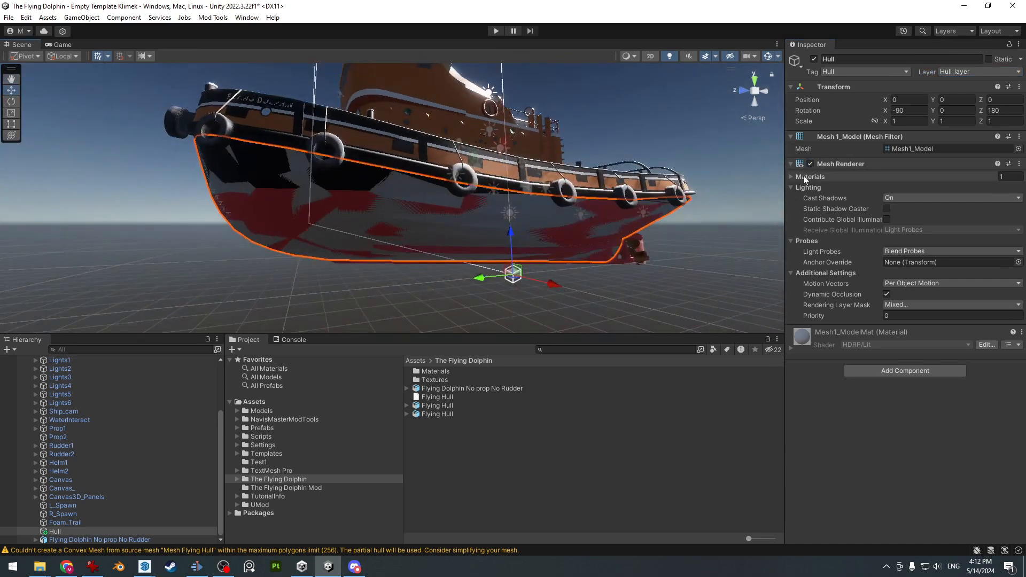
left_click(810, 164)
mouse_move(680, 186)
middle_mouse_down()
mouse_move(662, 184)
mouse_move(665, 196)
middle_mouse_up()
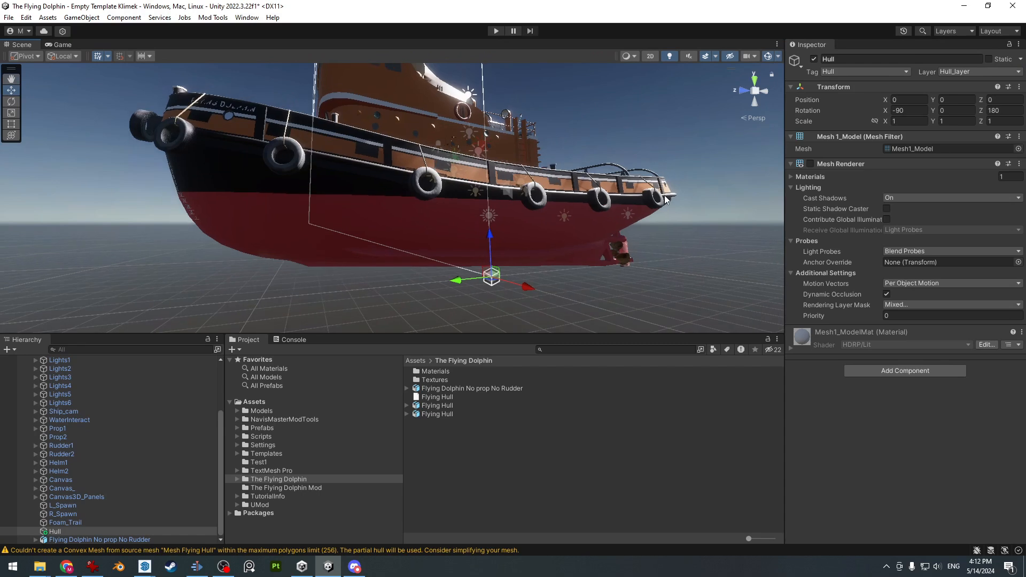
Add the Hull Buoyancy script and a Mesh Collider component to the Hull object
left_click(922, 368)
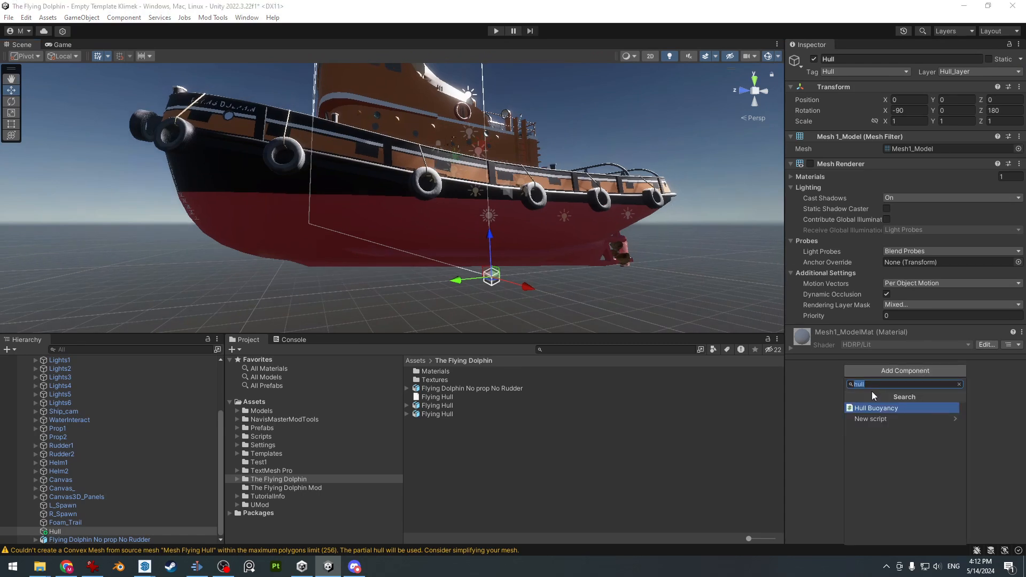
left_click(879, 409)
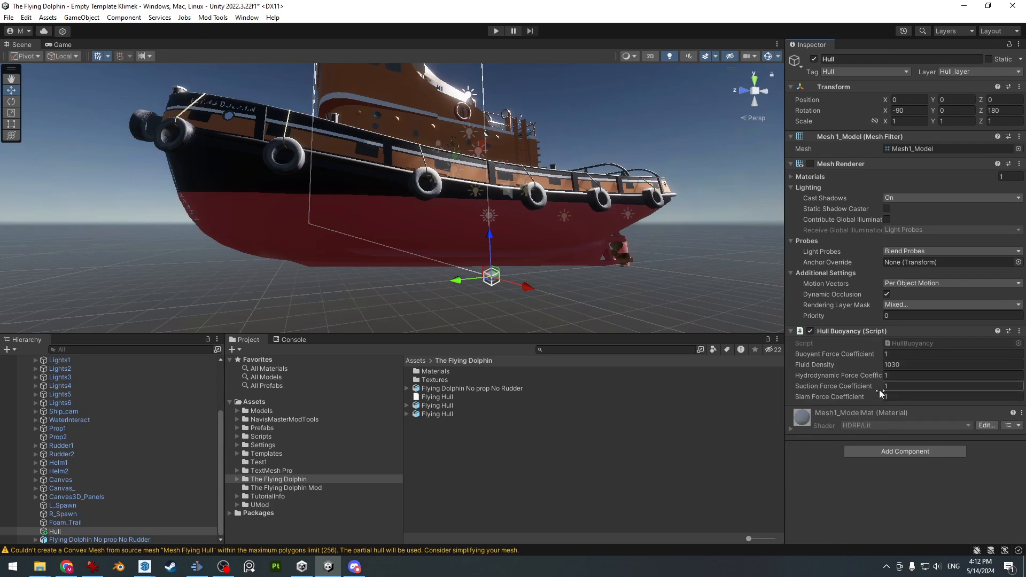
left_click(896, 451)
type("mesh")
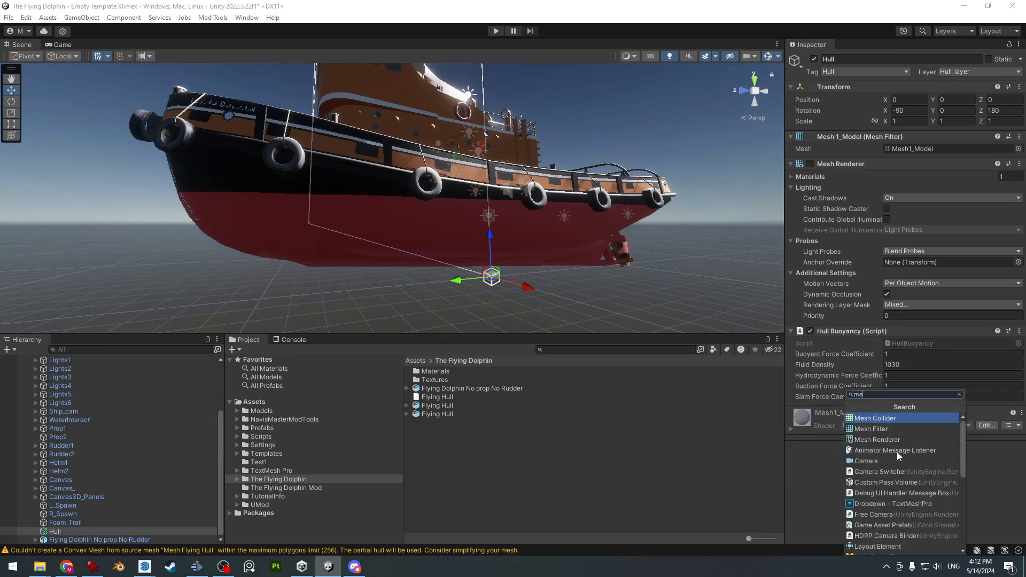
left_click(882, 418)
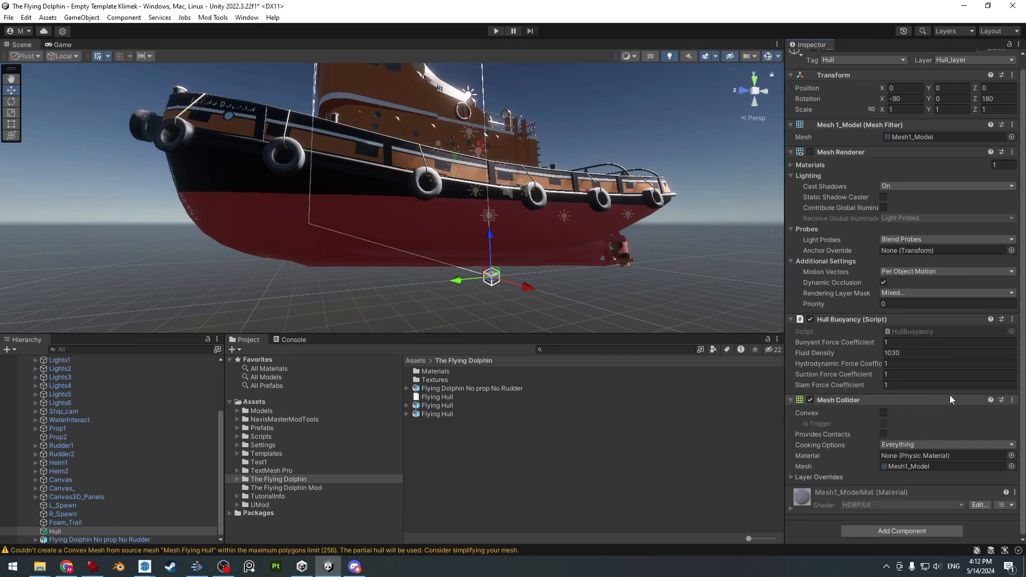
Make the Hull's Mesh Collider convex and inspect the collision mesh around the ship
left_click(882, 413)
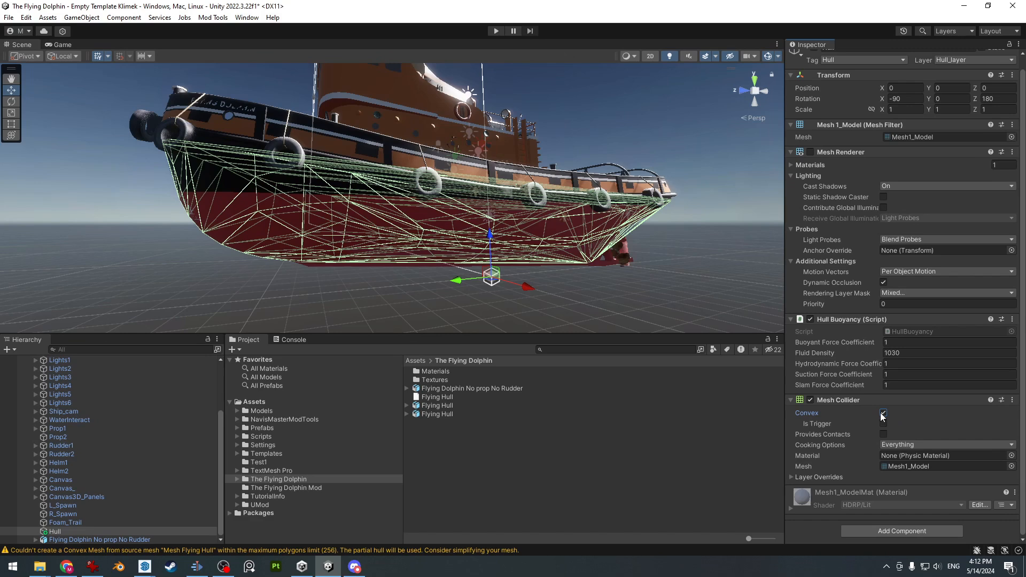
left_click_drag(611, 216, 631, 261, "alt")
scroll(838, 310, "up", 1)
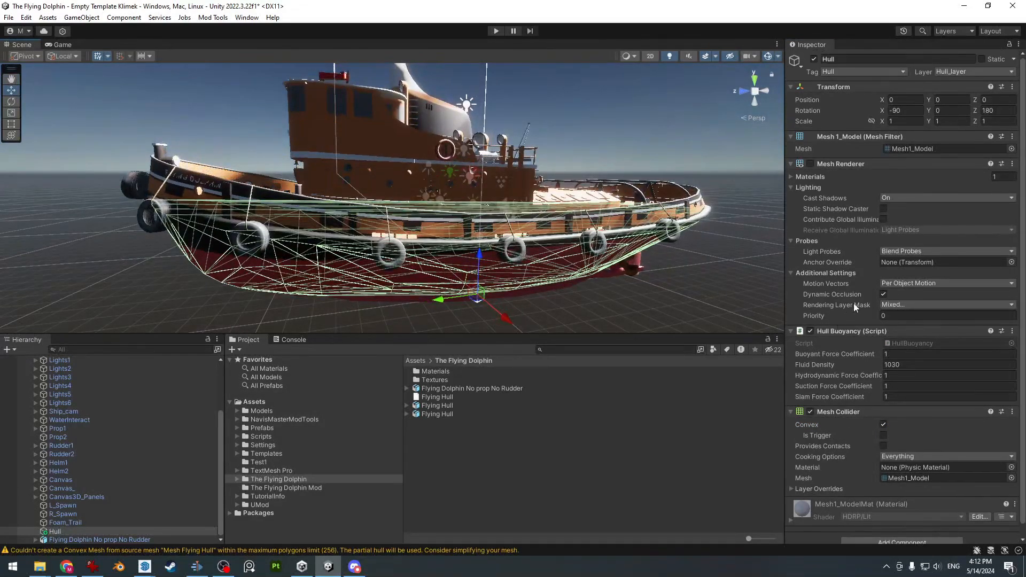
middle_click_drag(601, 191, 570, 190)
scroll(571, 190, "down", 4)
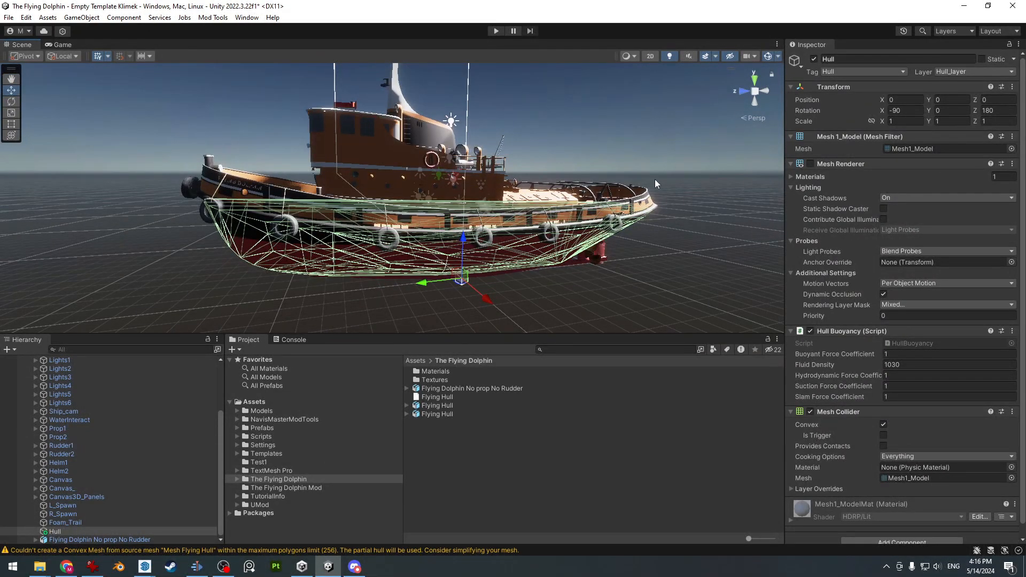
Enable the Hull's Mesh Renderer and hide the Flying Dolphin No prop No Rudder model to inspect the hull mesh by itself
left_click(810, 163)
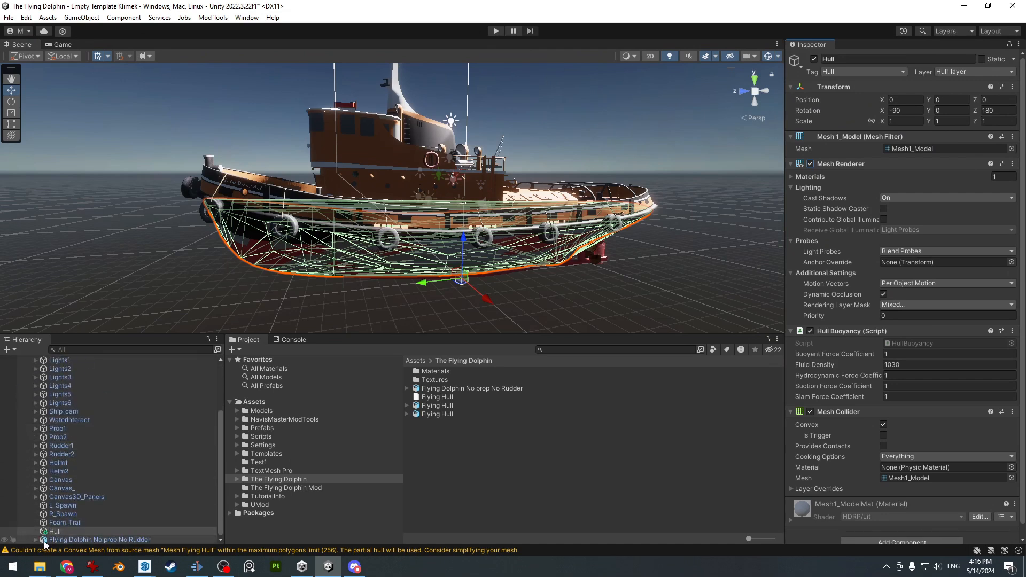
left_click(4, 539)
left_click(306, 186)
left_click_drag(330, 231, 330, 138, "alt")
middle_click_drag(432, 182, 325, 169)
left_click_drag(325, 169, 526, 250, "alt")
scroll(514, 199, "down", 3)
middle_click_drag(561, 169, 412, 258)
left_click_drag(411, 259, 563, 264, "alt")
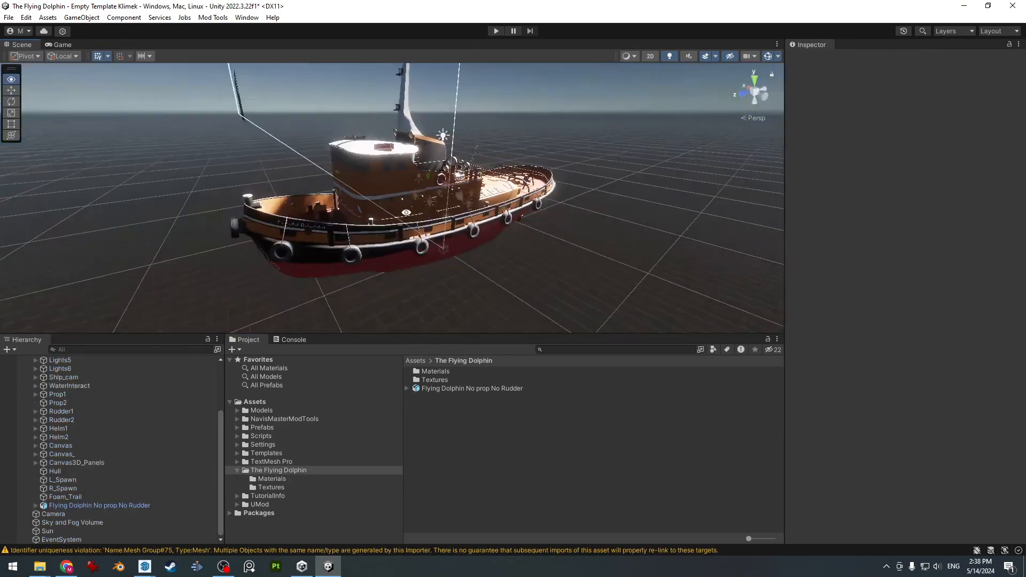
Select the Flying Dolphin No prop No Rudder model and examine it in the scene along with the Ship hierarchy
left_click(96, 506)
left_click_drag(299, 241, 402, 243, "alt")
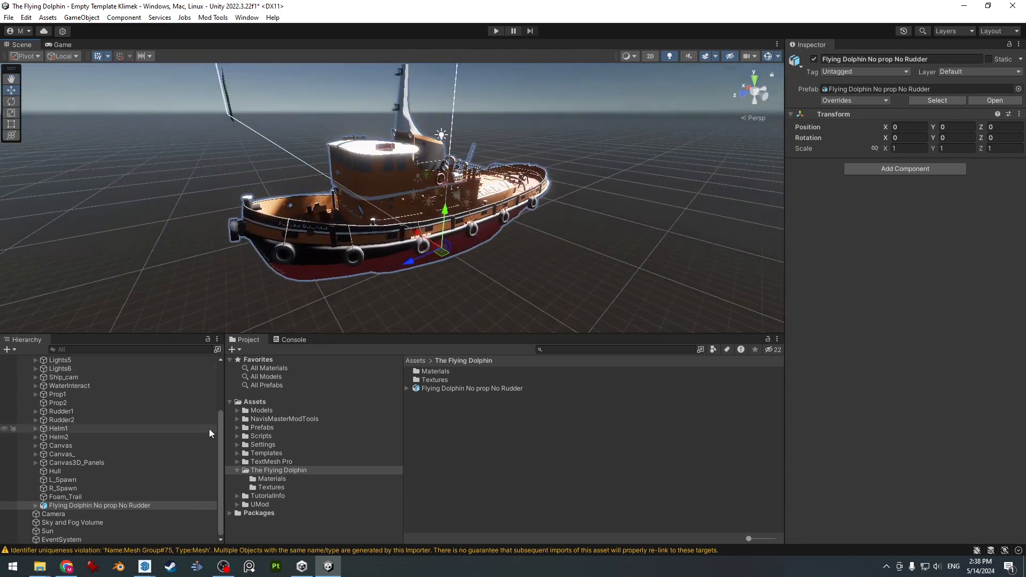
mouse_move(219, 436)
left_mouse_down()
mouse_move(219, 387)
mouse_move(219, 439)
left_mouse_up()
mouse_move(425, 260)
middle_mouse_down()
mouse_move(426, 269)
mouse_move(419, 253)
middle_mouse_up()
scroll(426, 269, "up", 4)
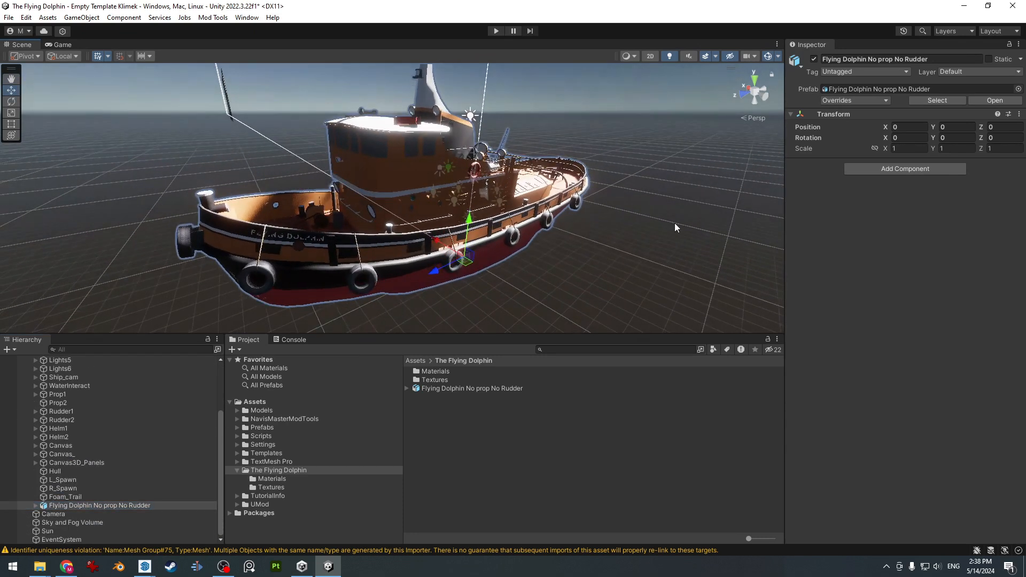
left_click_drag(412, 230, 390, 235, "alt")
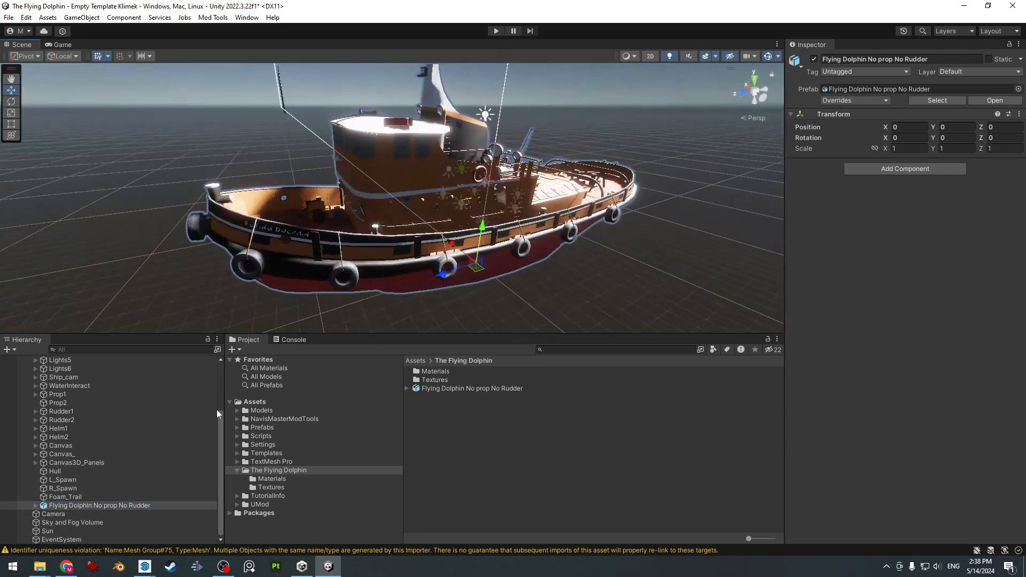
scroll(217, 414, "up", 6)
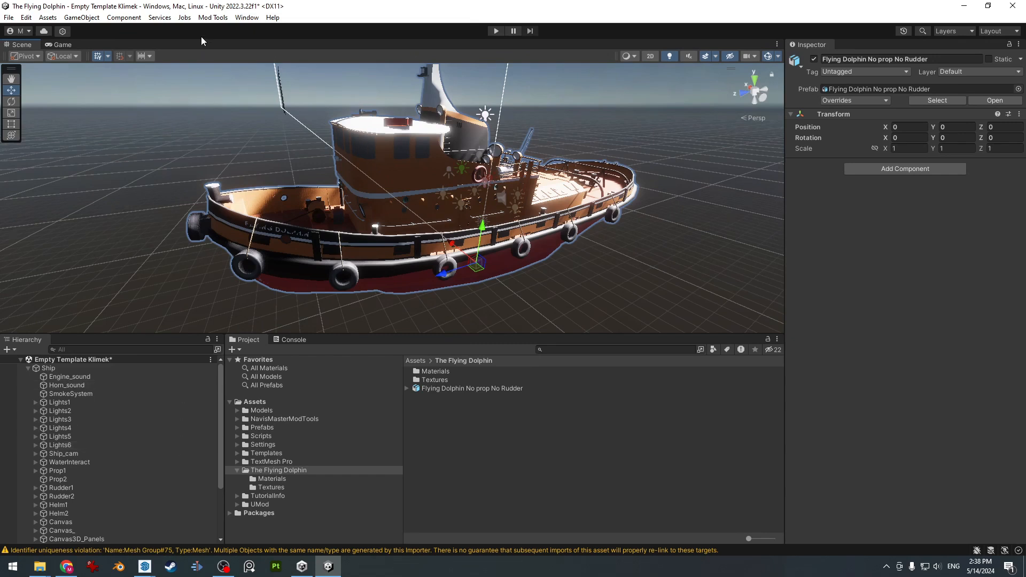
Start creating a new mod and enter The Flying Dolphin as its name
left_click(215, 18)
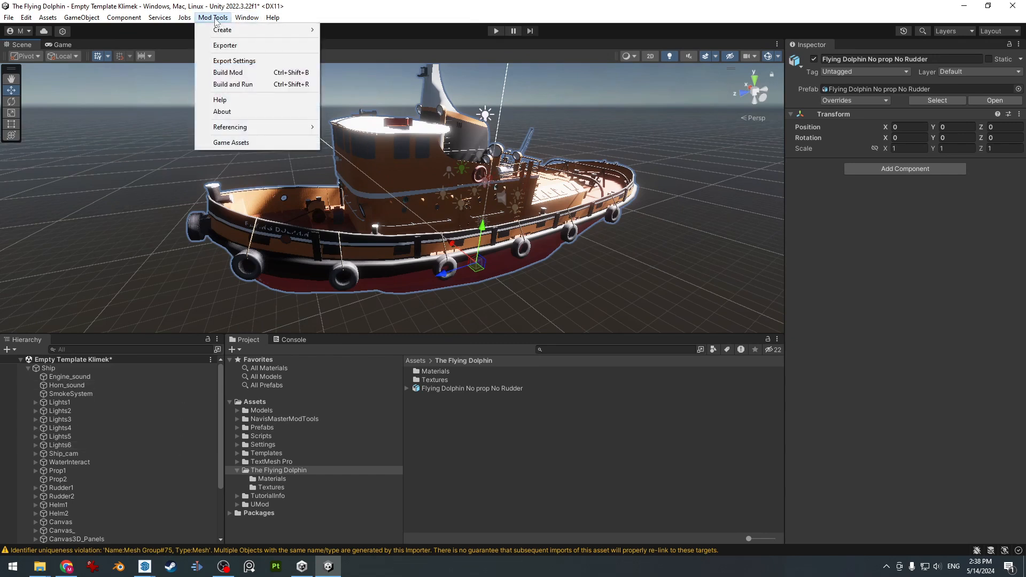
mouse_move(220, 31)
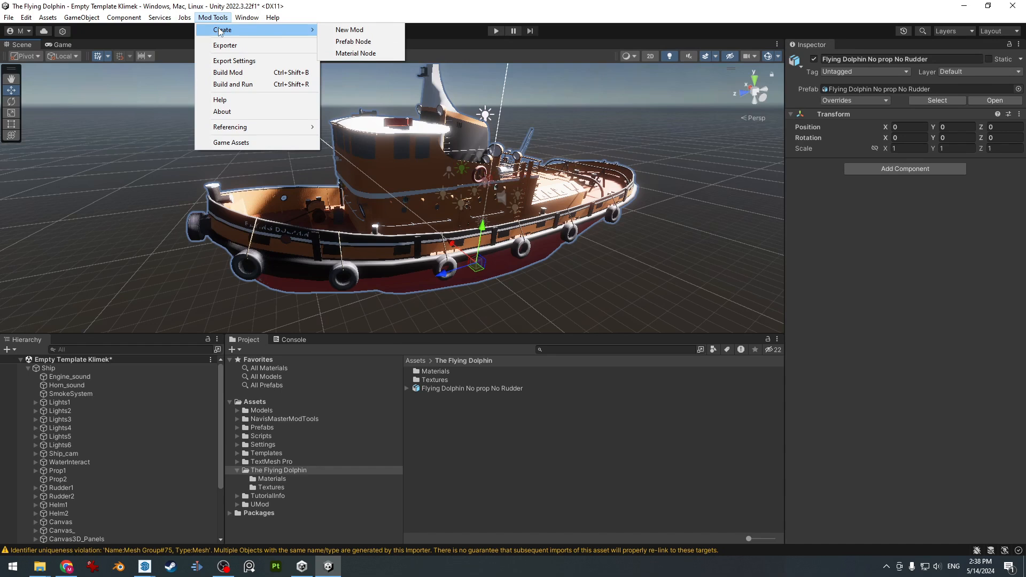
left_click(342, 30)
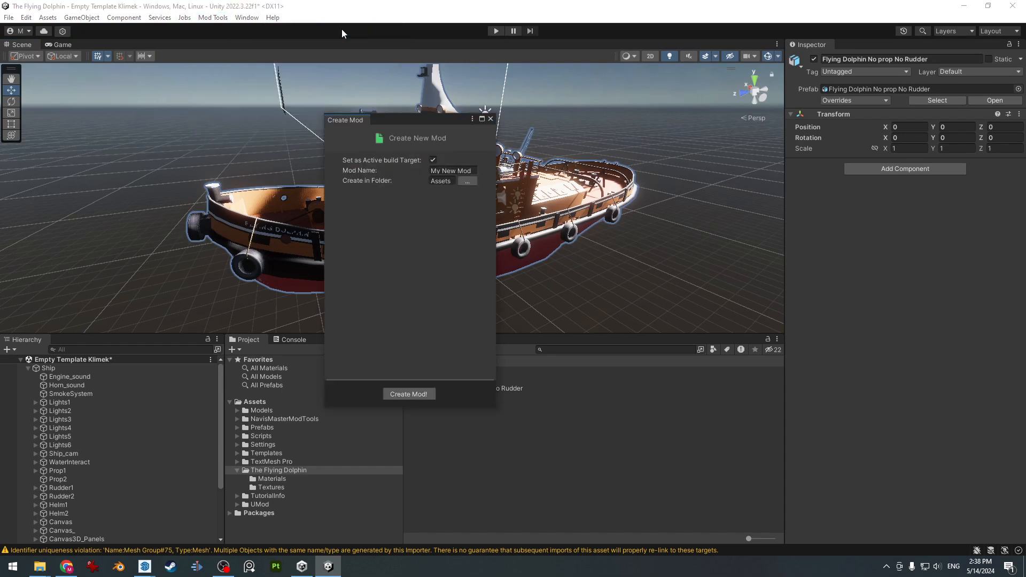
left_click(465, 171)
left_click(472, 171)
left_click_drag(473, 170, 431, 172)
key("BackSpace")
type("The Flying Dolphin")
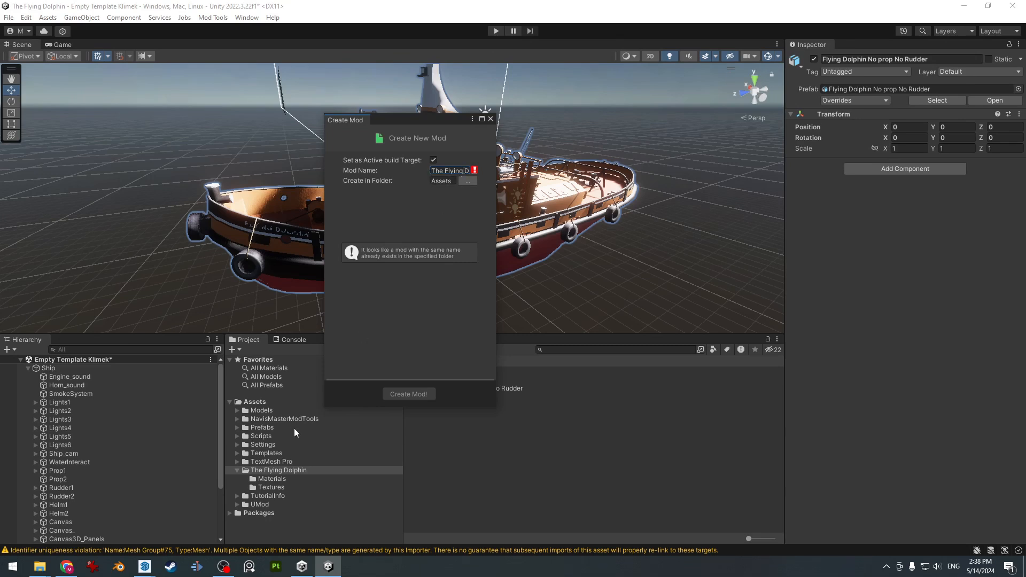
Change the new mod's name to The Flying Dolphin Mod and create it in the Assets folder
left_click_drag(454, 170, 478, 170)
left_click(465, 169)
type("Mod")
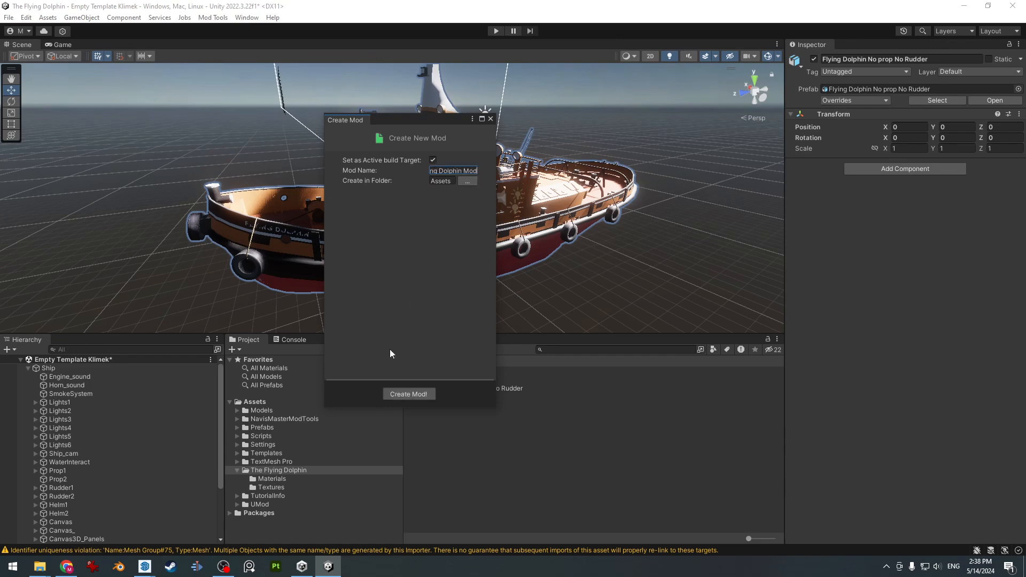
left_click(409, 394)
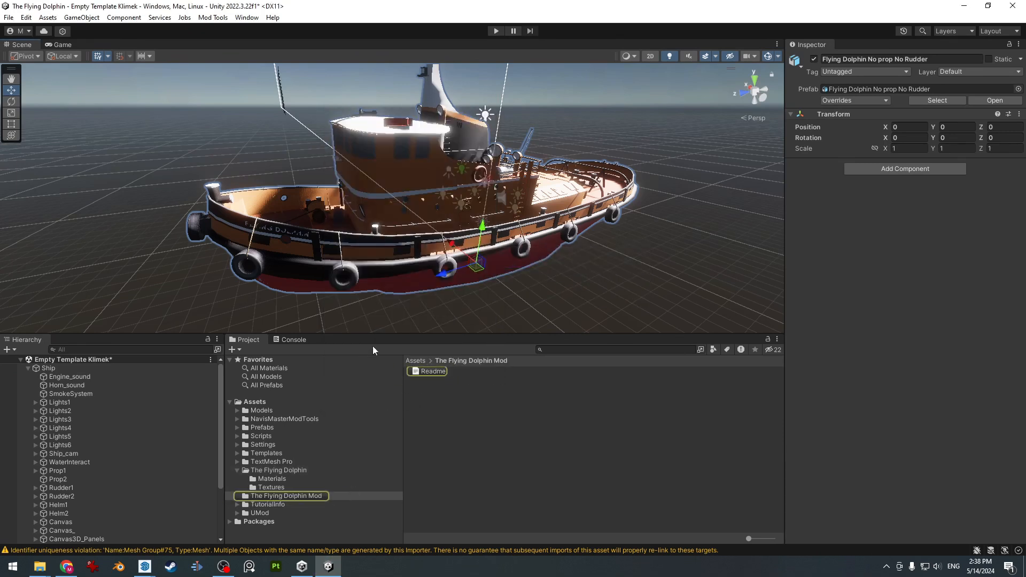
In the mod's export settings, set the mod export directory to the mods folder inside NavisMaster_Data
middle_click_drag(437, 260, 446, 227)
left_click_drag(383, 224, 391, 277, "alt")
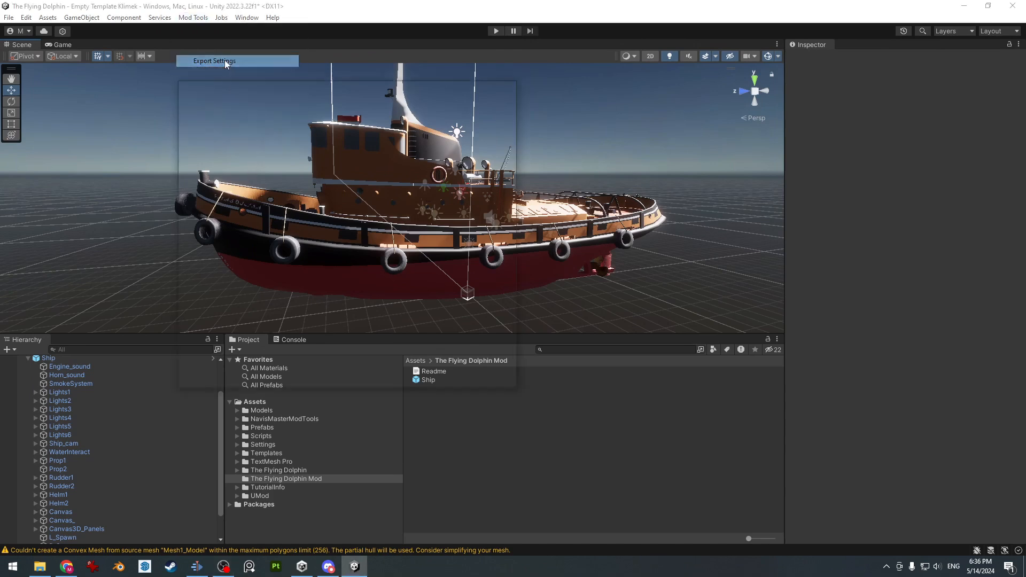
left_click(224, 61)
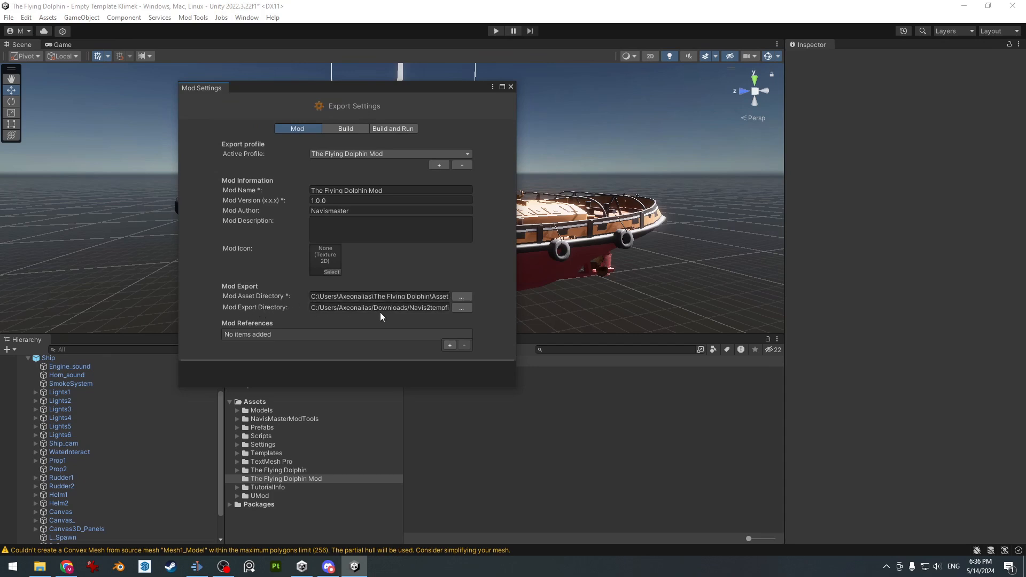
left_click(458, 308)
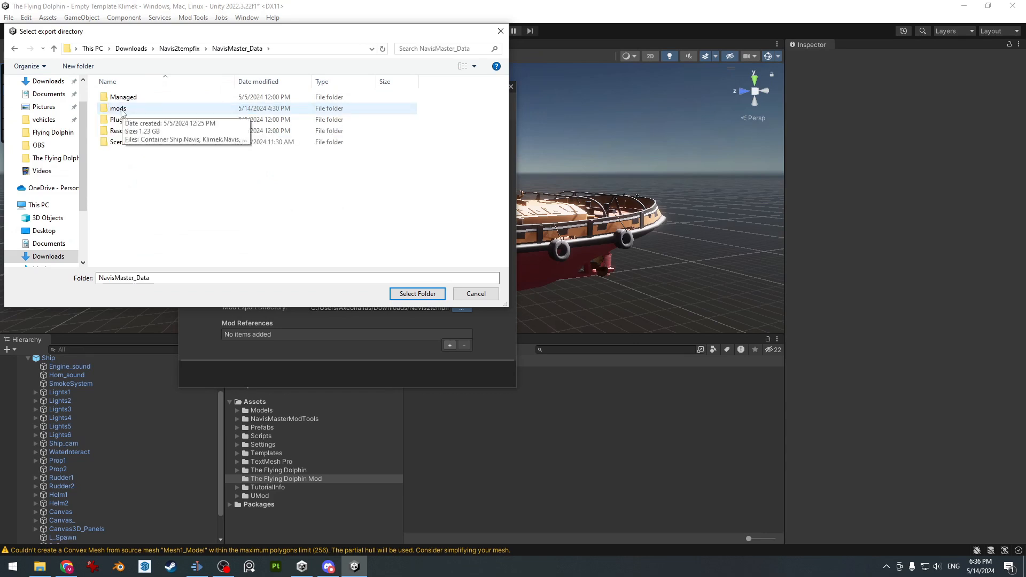
left_click(418, 295)
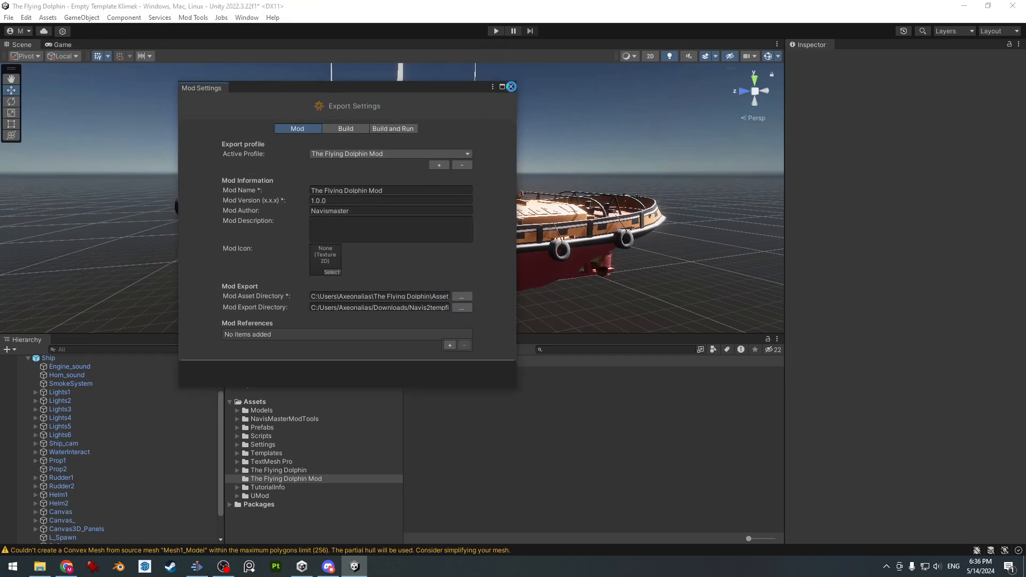
left_click(511, 87)
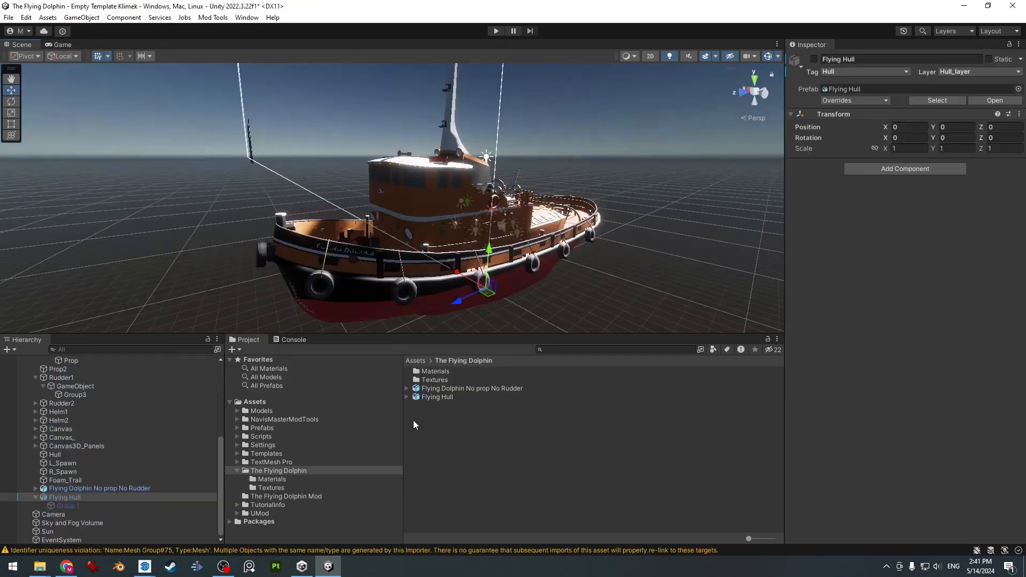
Save the Ship object from the scene as a prefab in The Flying Dolphin Mod folder
left_click(289, 495)
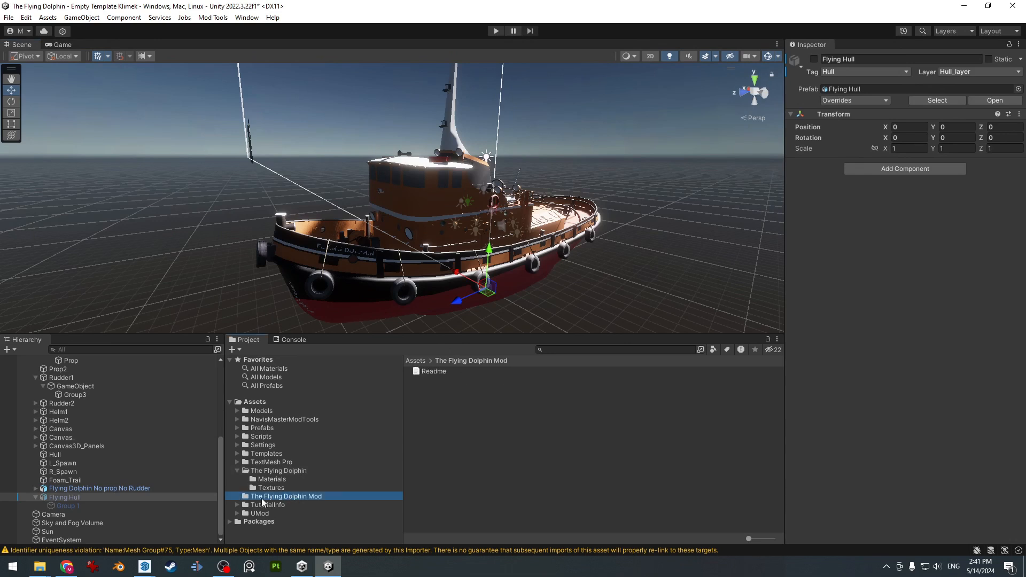
left_click_drag(219, 456, 227, 363)
left_click(35, 470)
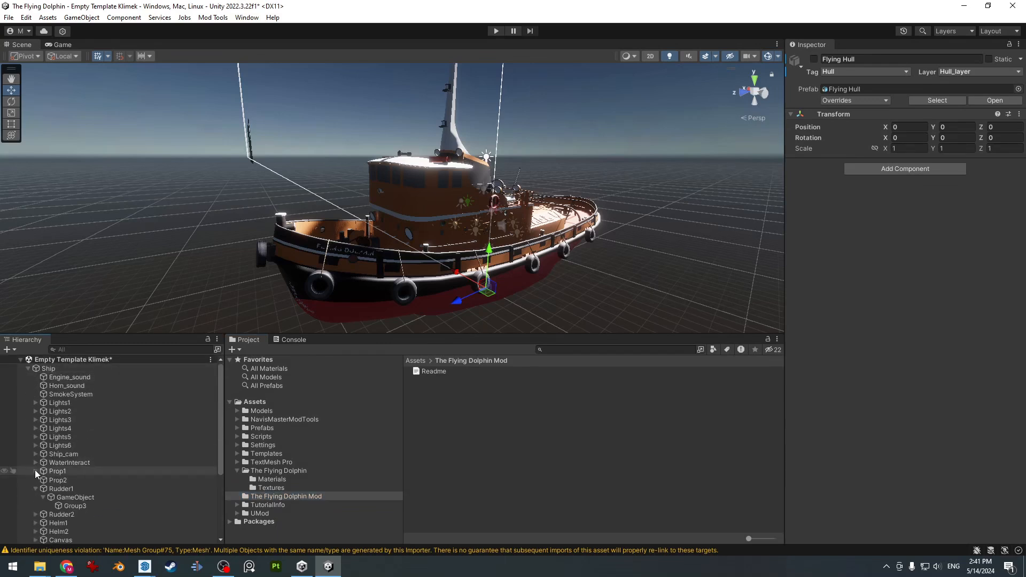
left_click(37, 488)
scroll(67, 479, "down", 3)
scroll(65, 477, "up", 3)
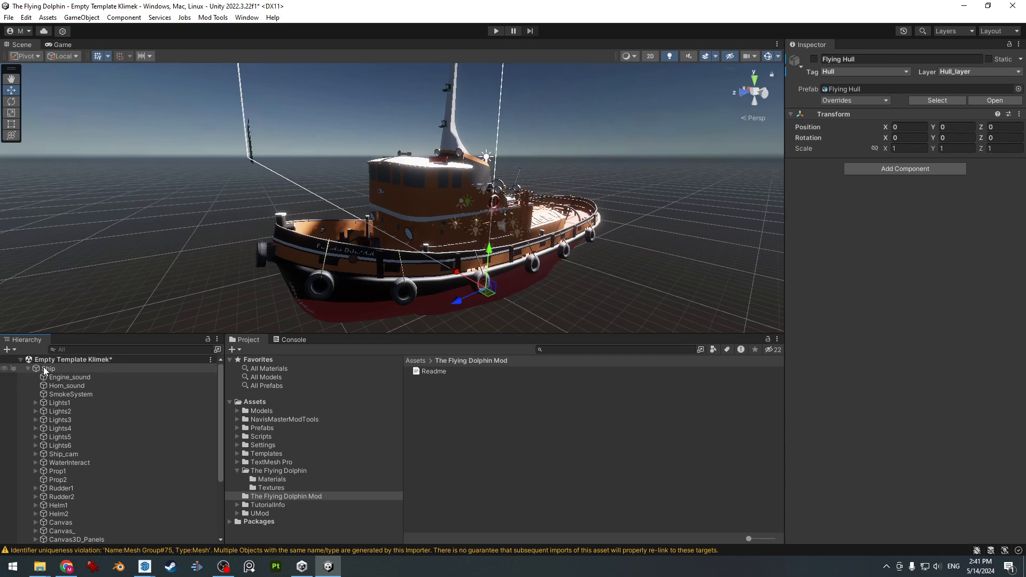
left_click_drag(43, 368, 409, 383)
left_click_drag(478, 397, 478, 396)
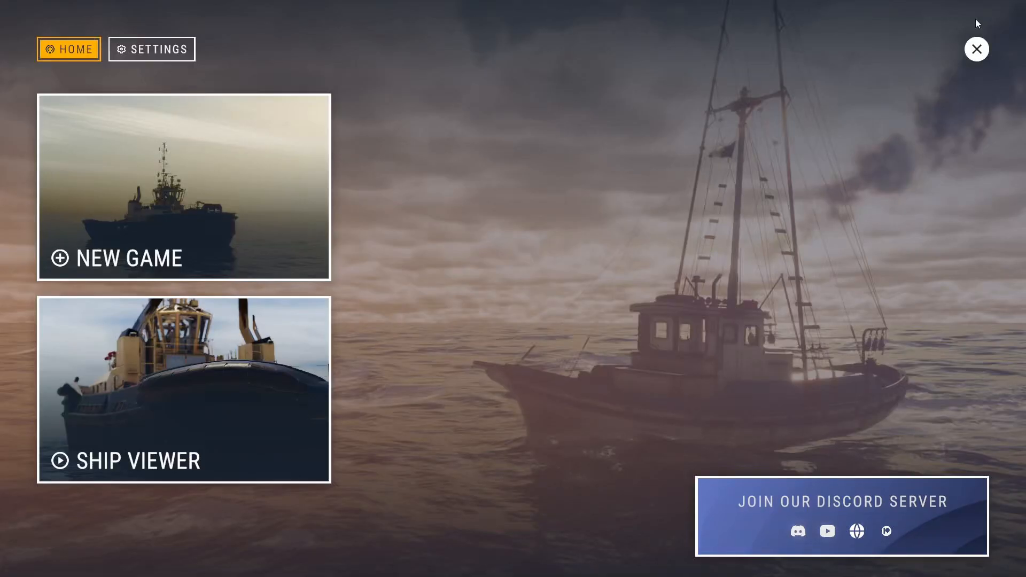
Switch to the NavisMaster game, start a new game in Open Ocean and load The Flying Dolphin Mod ship
left_click(289, 197)
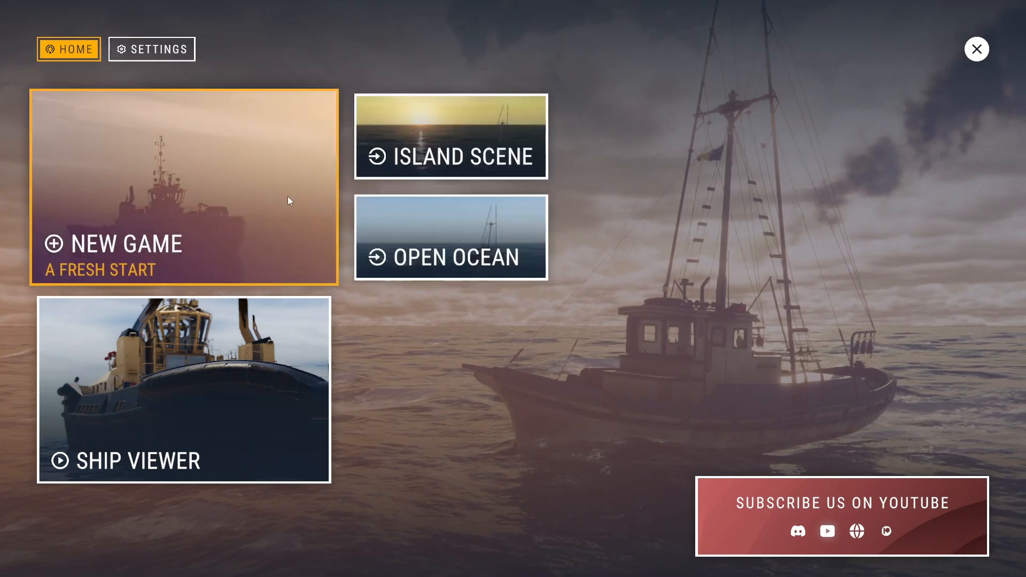
left_click(421, 226)
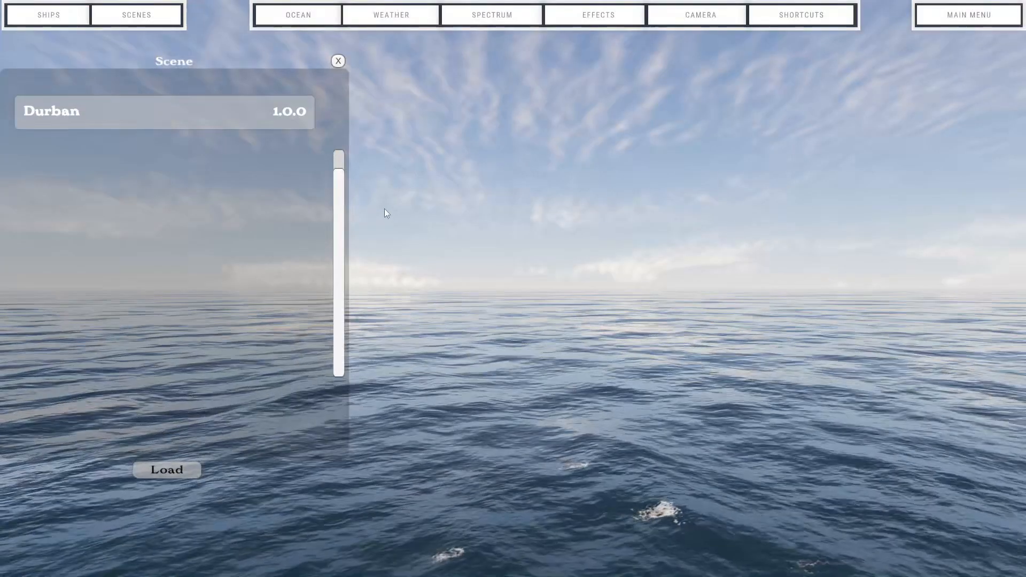
left_click(45, 11)
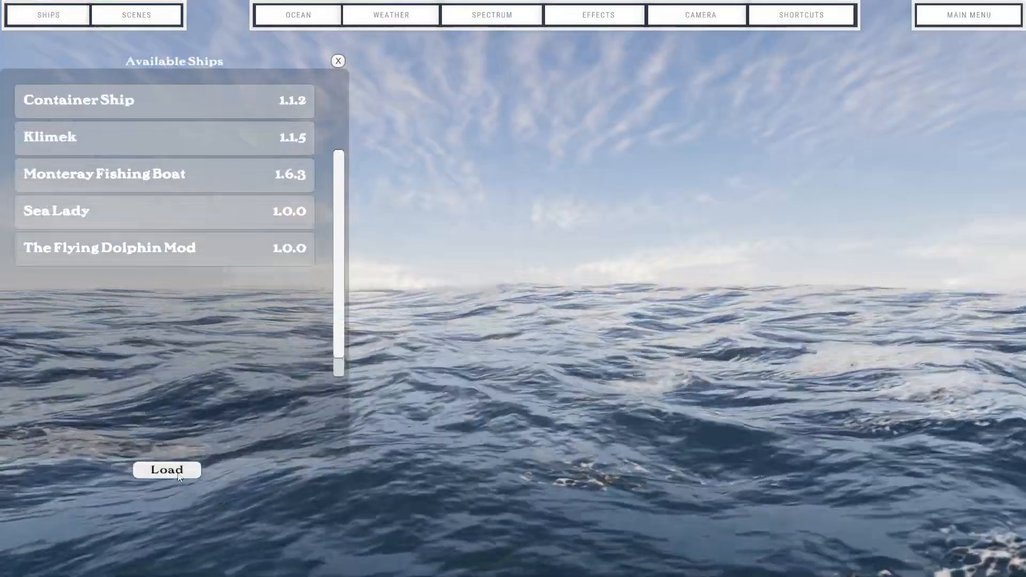
left_click(171, 470)
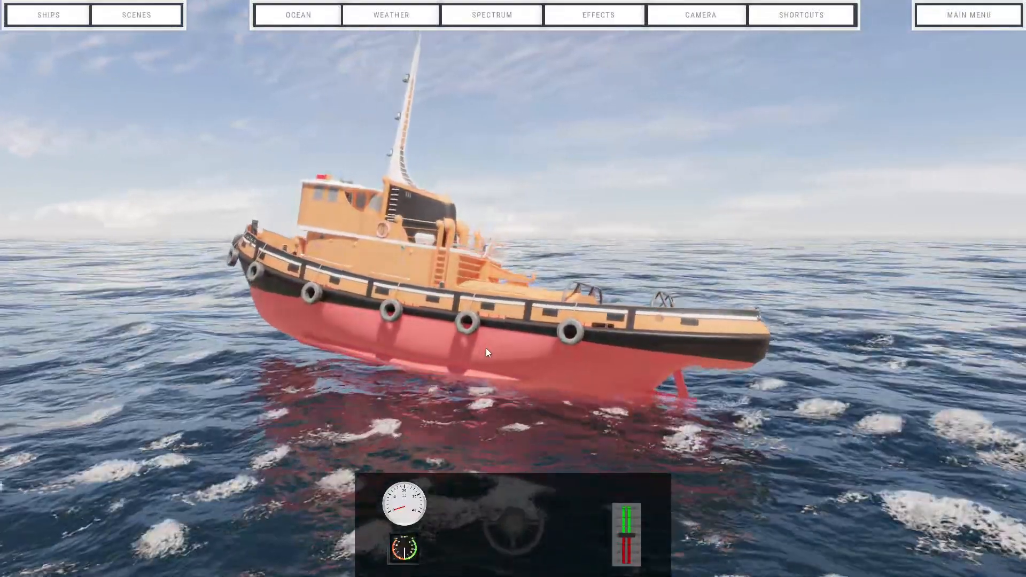
Set the ship's mass to 50000
left_click(485, 348)
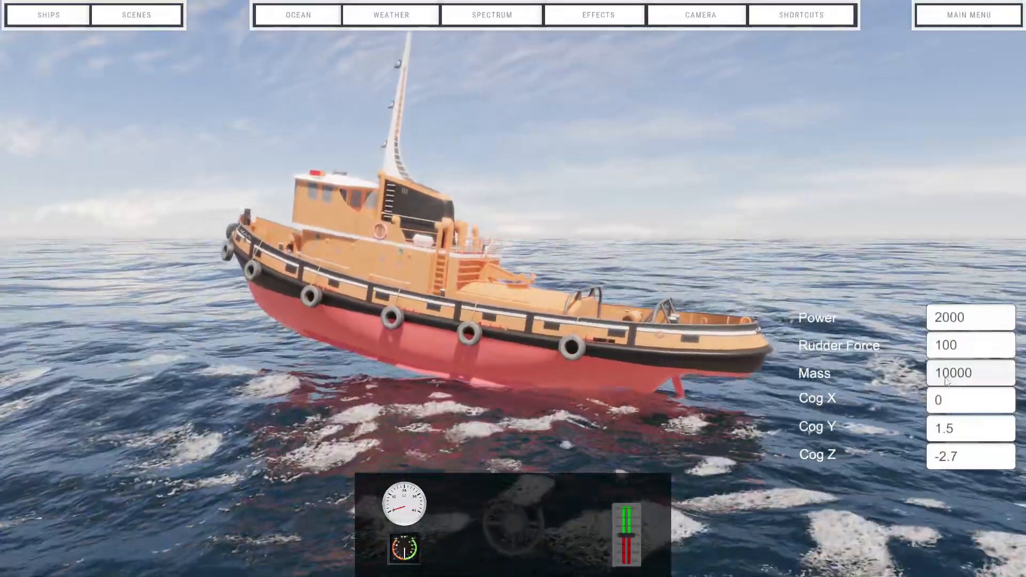
left_click(951, 378)
left_click(951, 373)
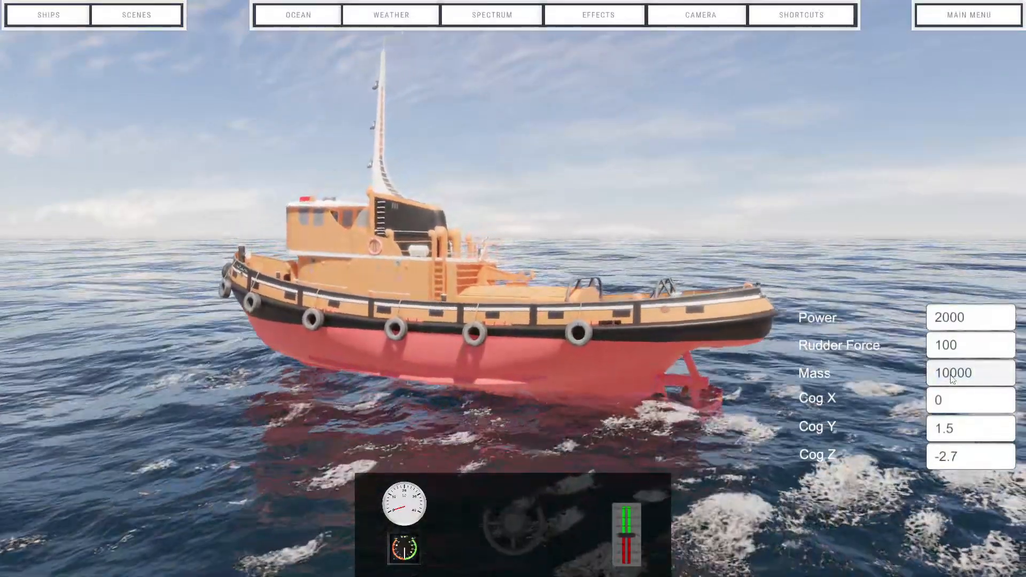
key("Left")
key("BackSpace")
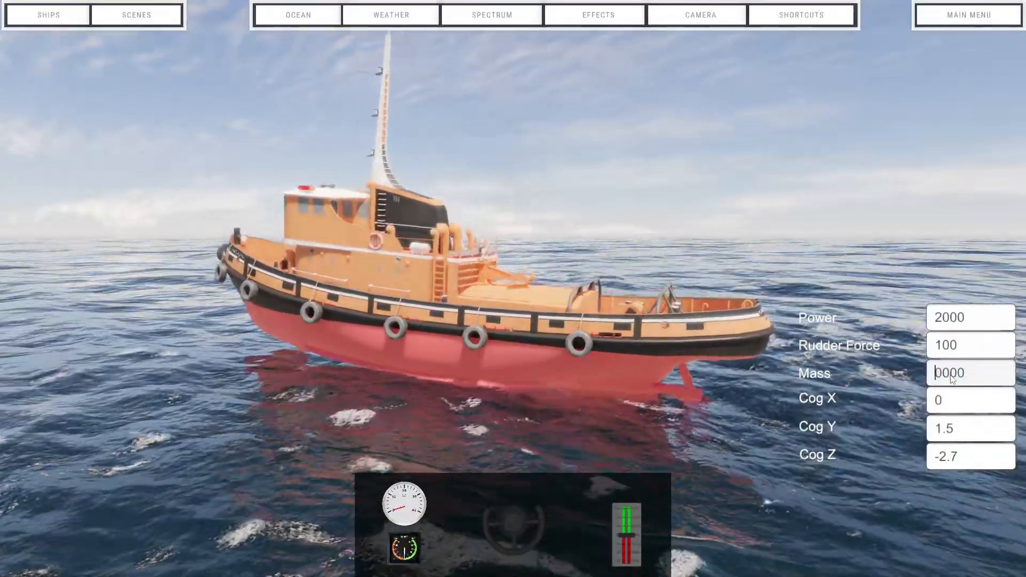
type("5")
key("Return")
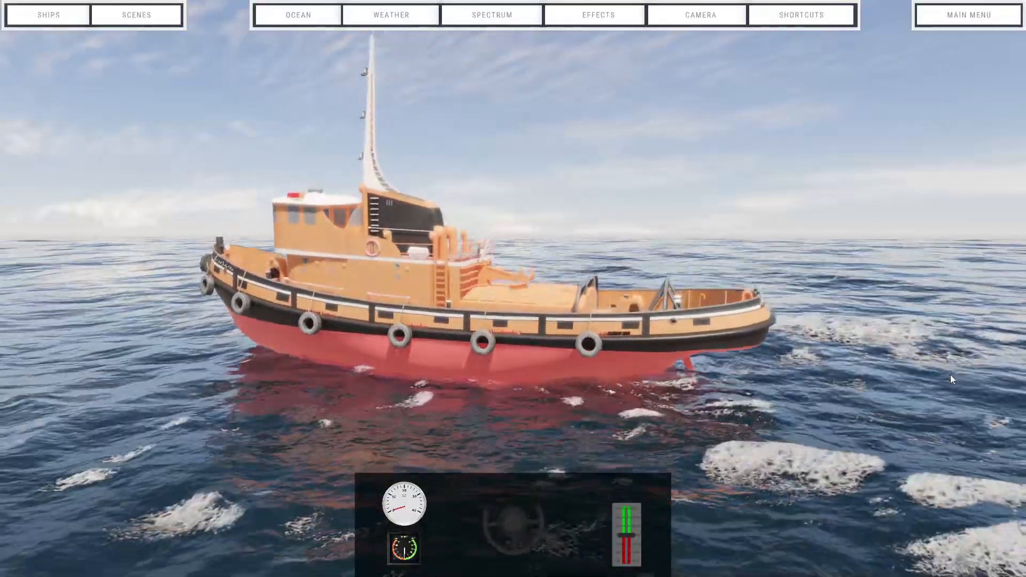
key("Return")
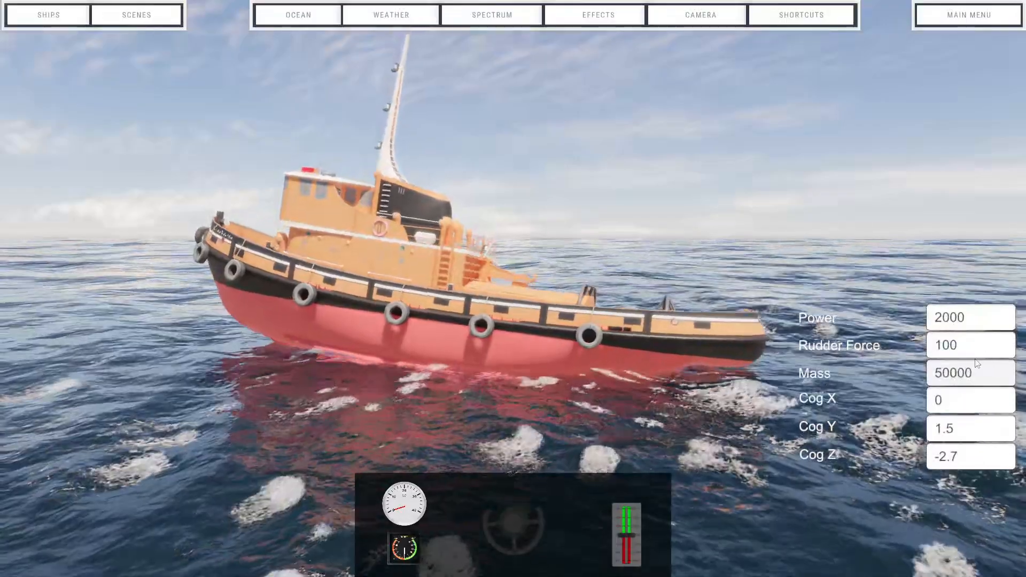
Set the ship's mass to 100000
left_click(943, 372)
left_click(943, 371)
key("BackSpace")
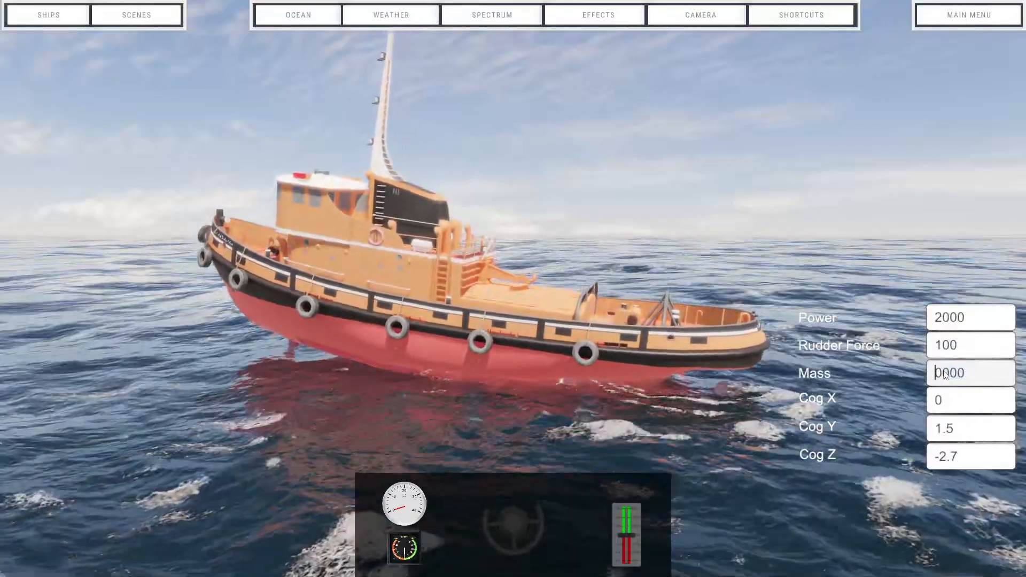
type("10")
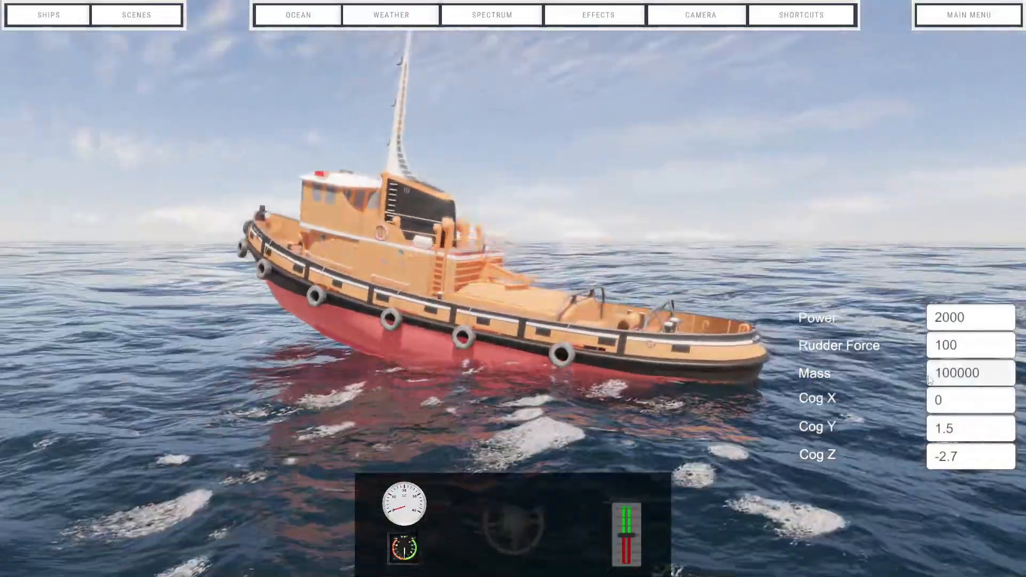
Set the ship's mass to 150000
left_click(950, 378)
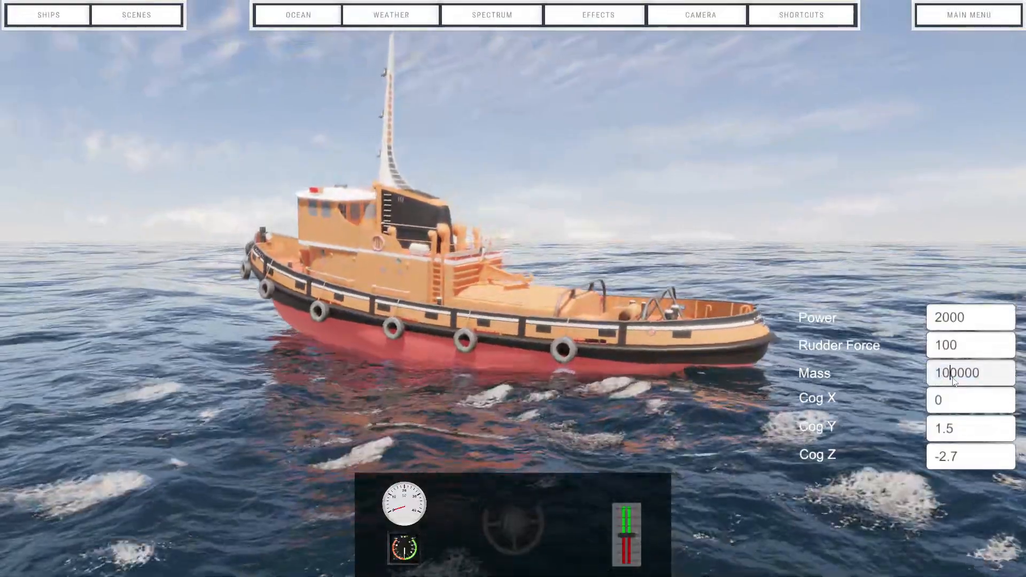
type("150000")
key("Return")
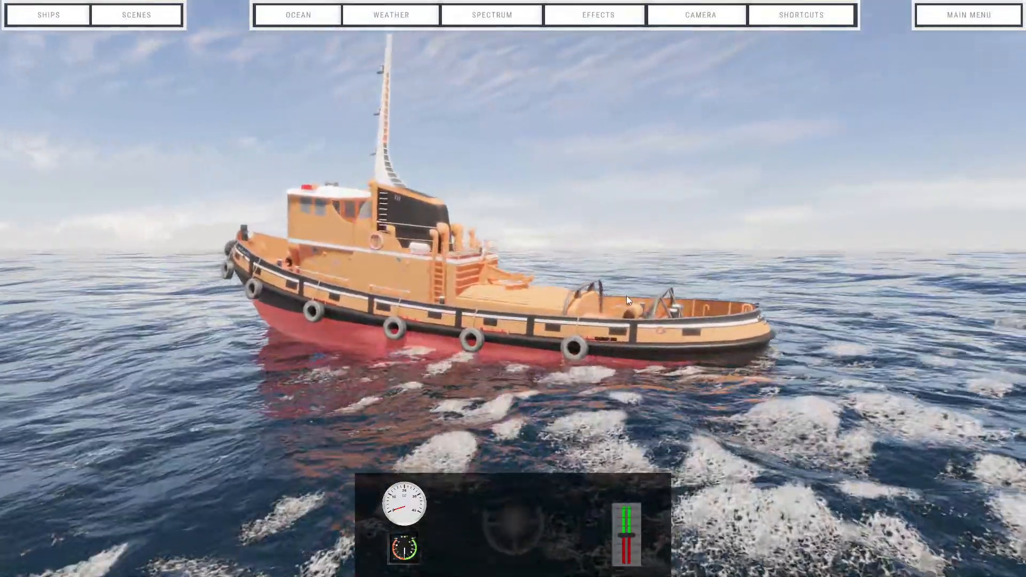
key("Return")
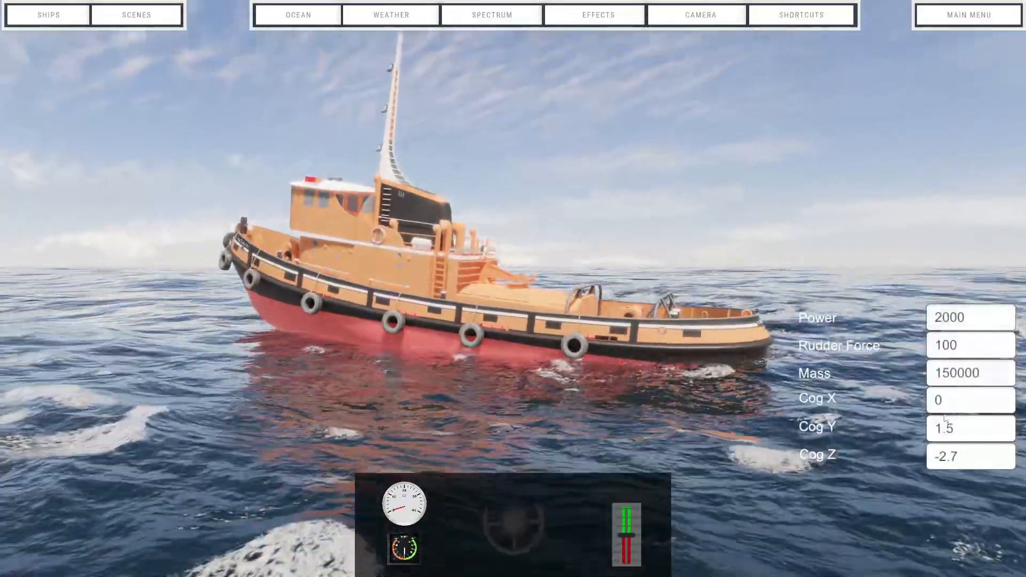
Set the ship's centre of gravity Cog Z to -1
left_click(970, 465)
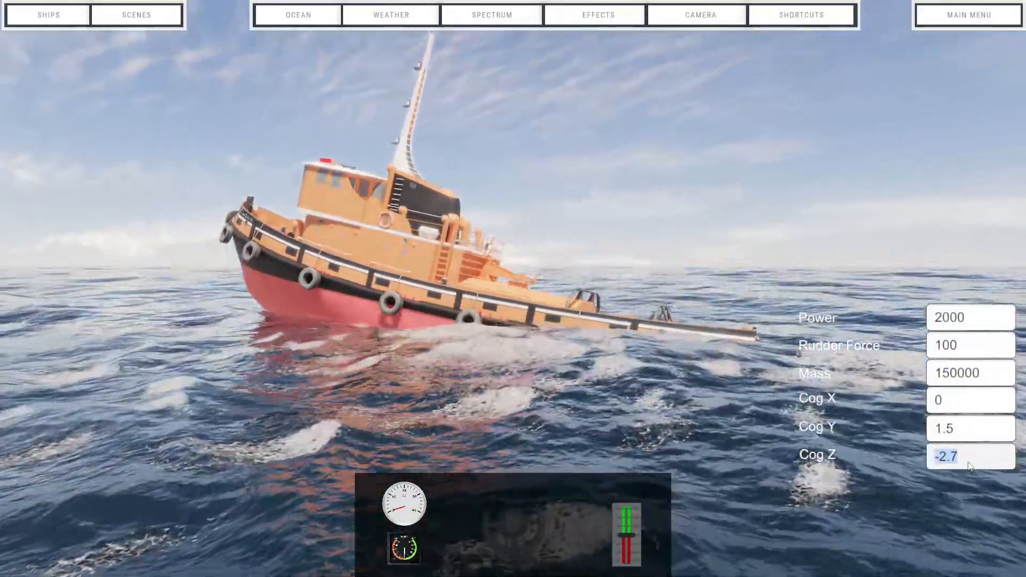
type("1")
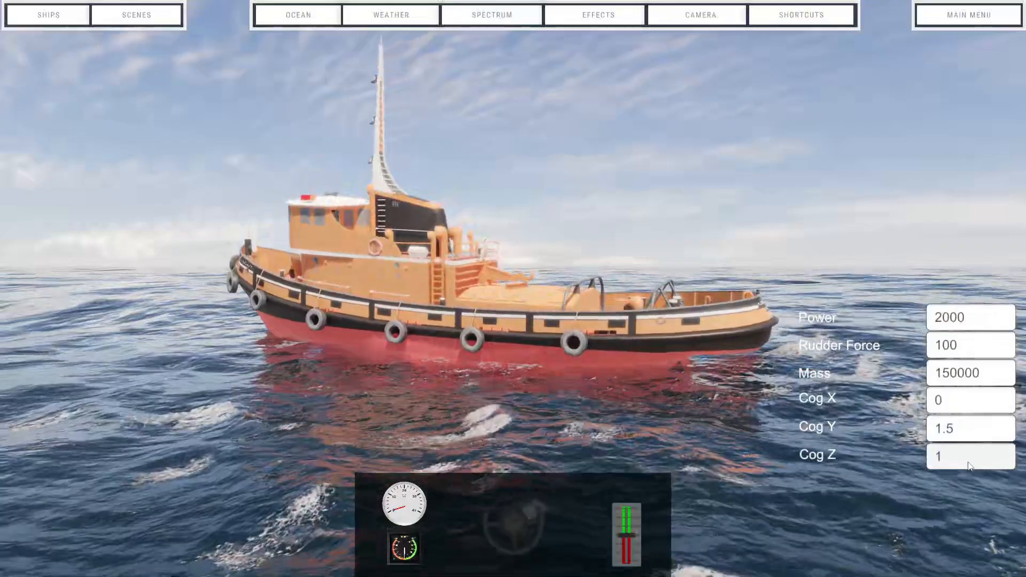
key("BackSpace")
type("-")
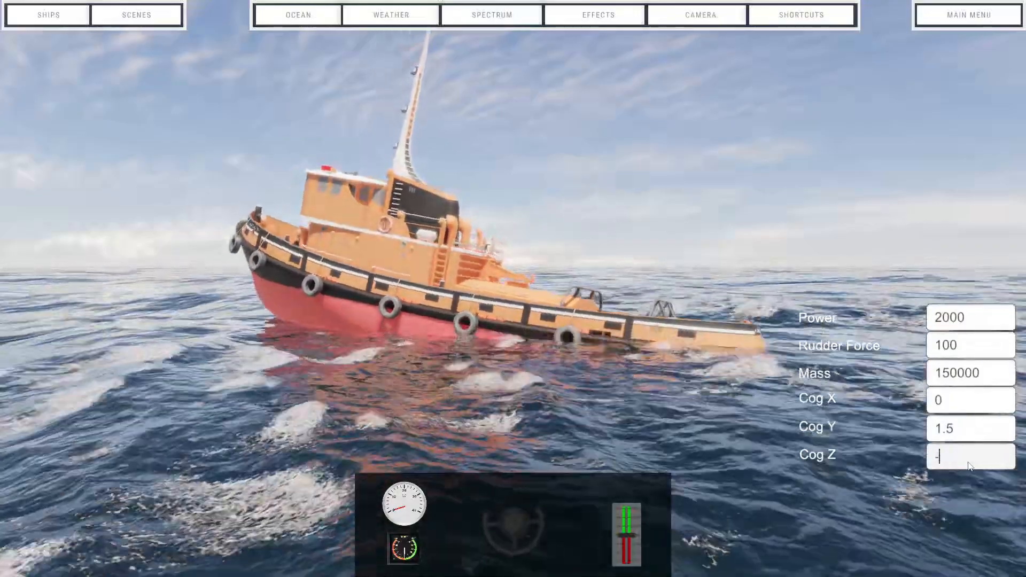
type("1")
left_click(680, 330)
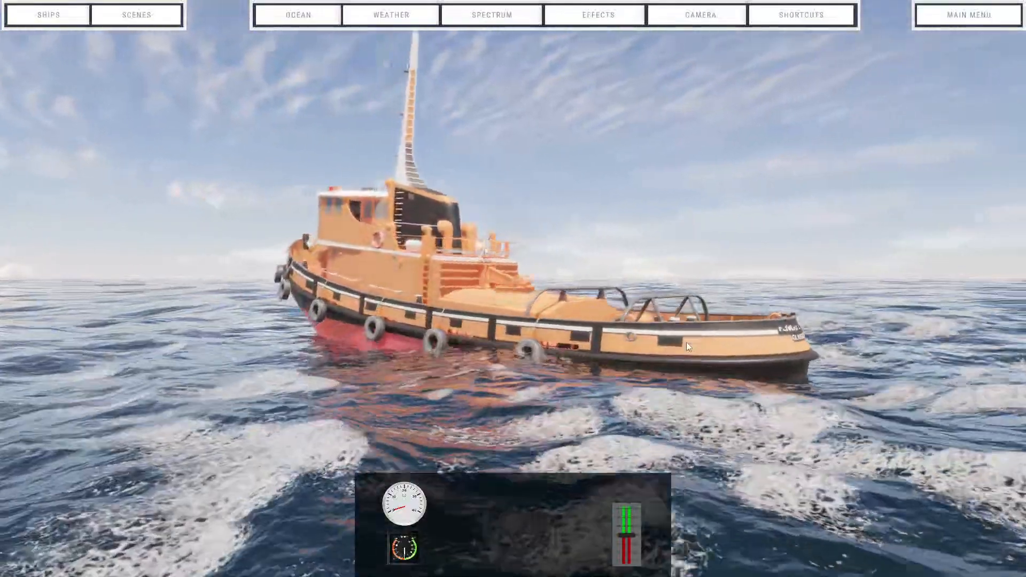
Set the ship's centre of gravity Cog Y to 1
left_click(686, 342)
left_click(963, 427)
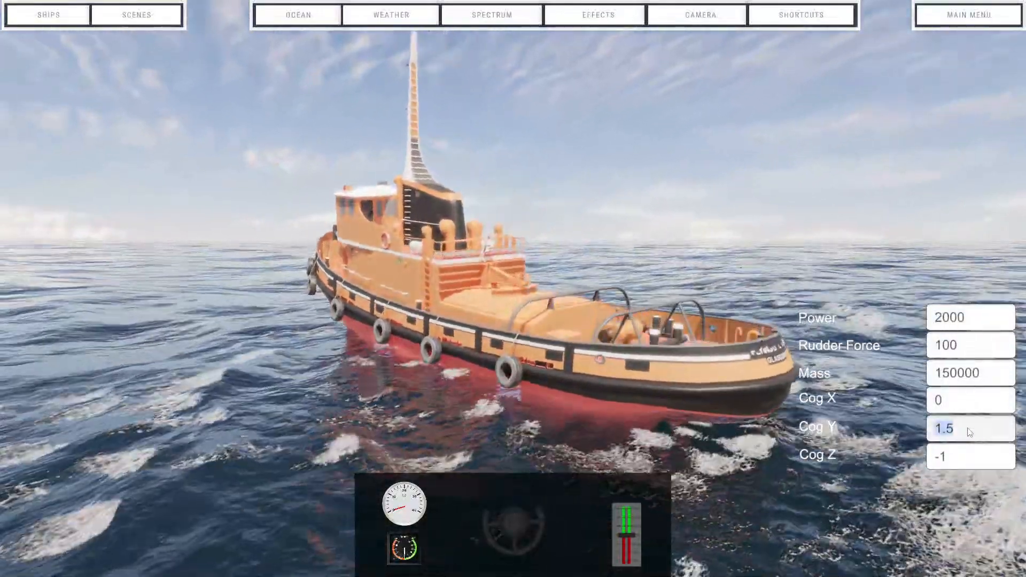
type("1")
key("Return")
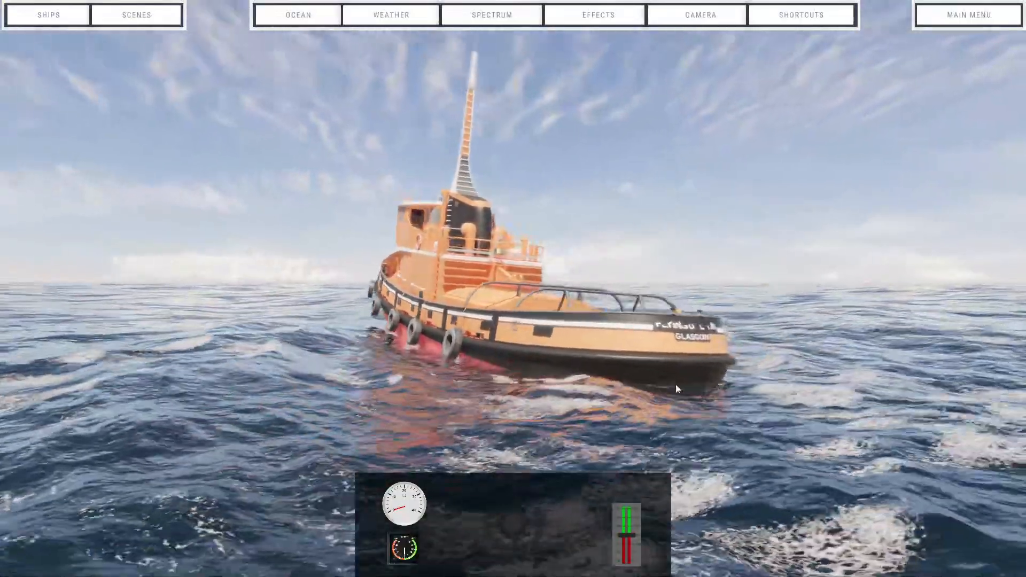
Examine from several angles how the ship floats and trims in the waves, along with its physics settings
mouse_move(942, 417)
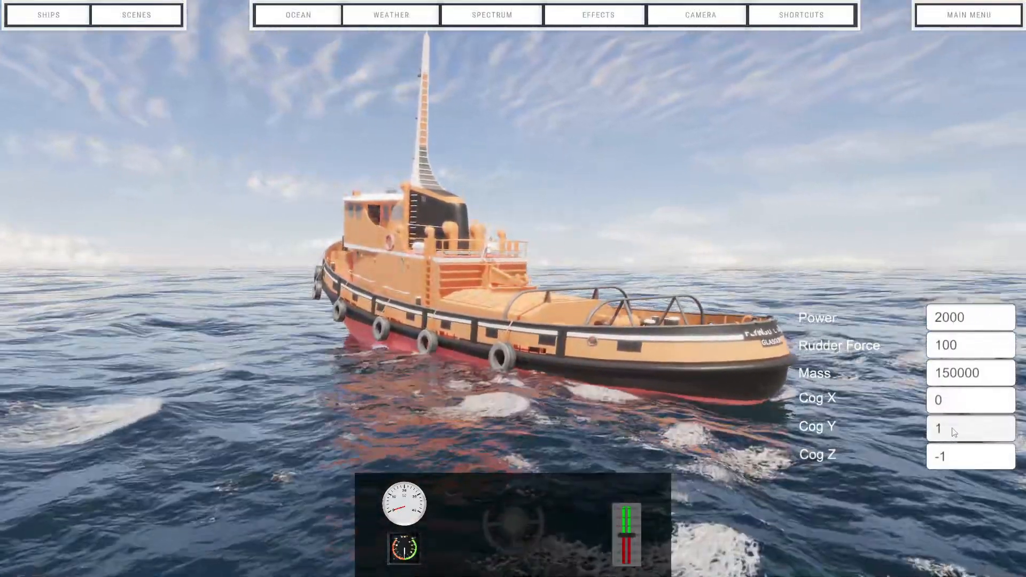
left_click(954, 430)
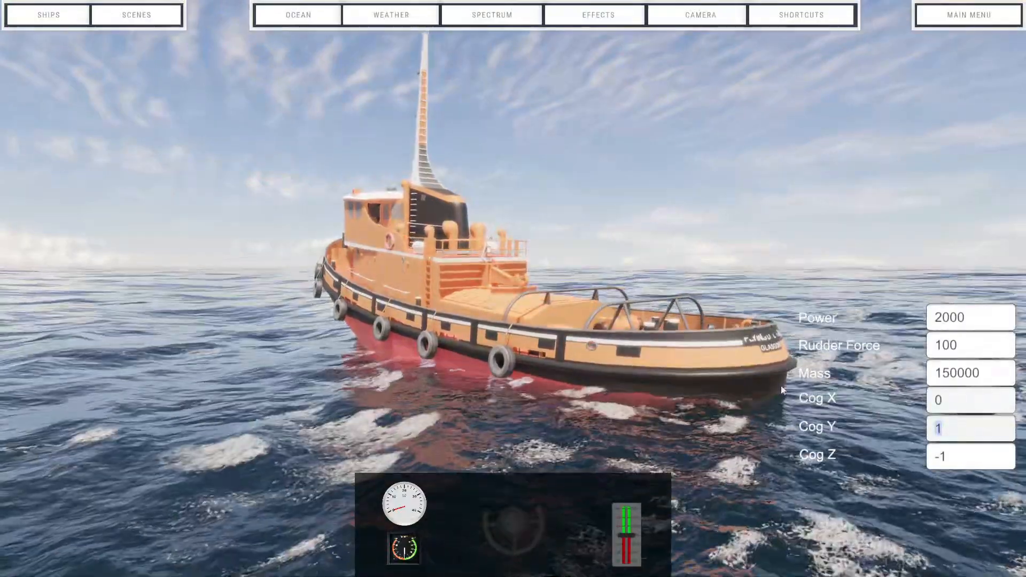
left_click(704, 363)
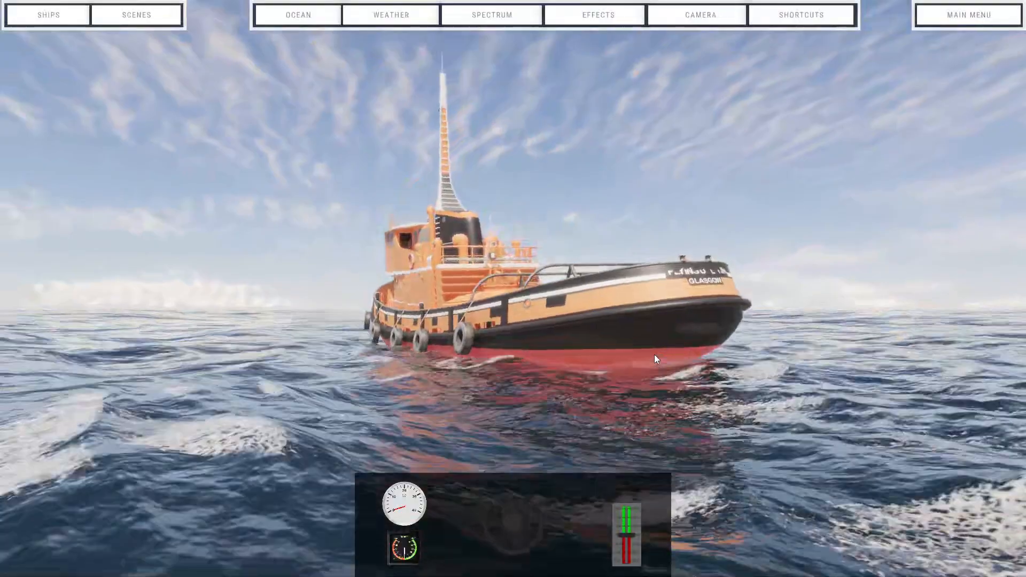
left_click_drag(654, 354, 617, 358)
left_click_drag(655, 362, 669, 349)
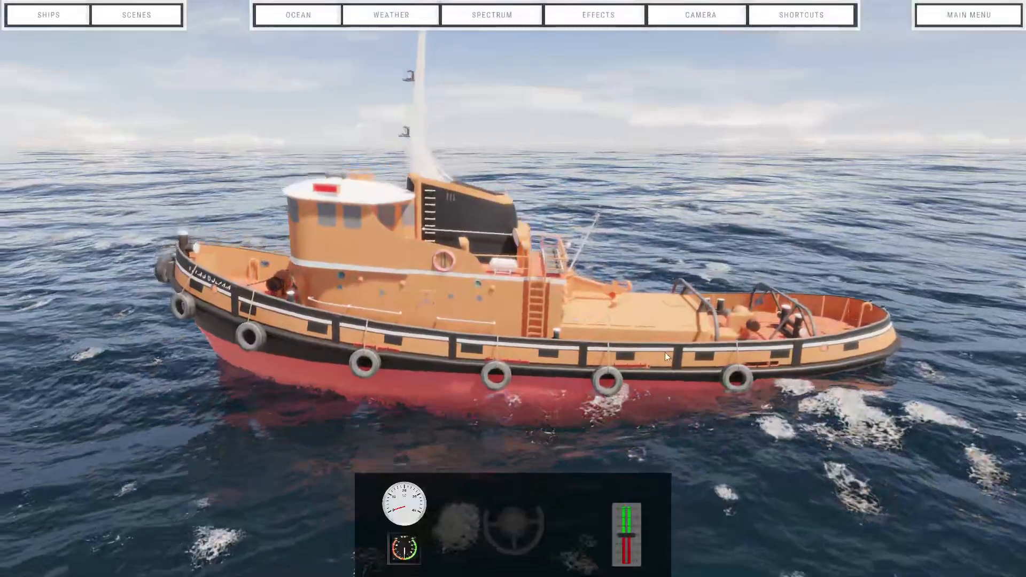
scroll(665, 352, "down", 2)
mouse_move(655, 357)
left_mouse_down()
mouse_move(640, 342)
mouse_move(668, 345)
left_mouse_up()
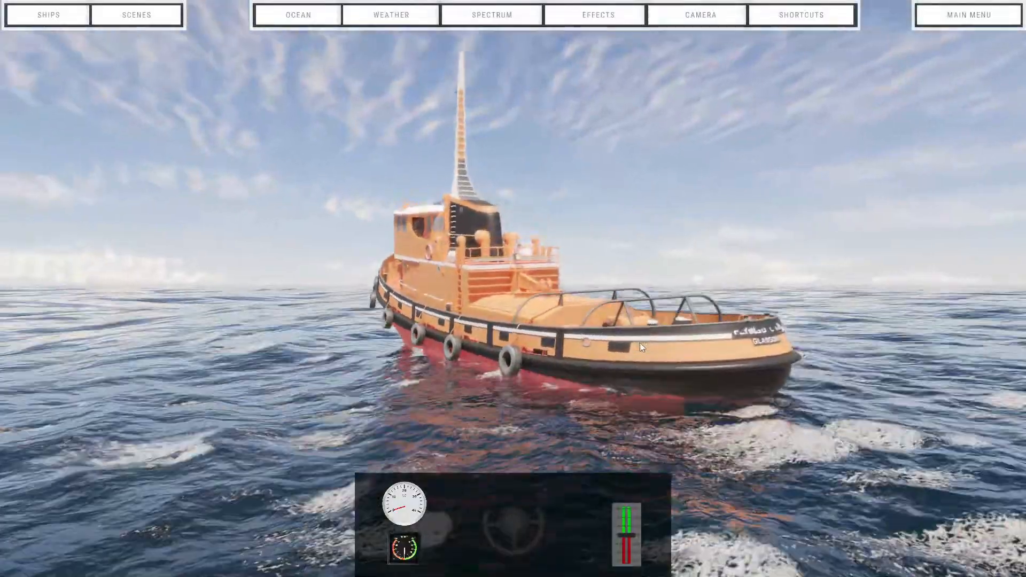
mouse_move(889, 313)
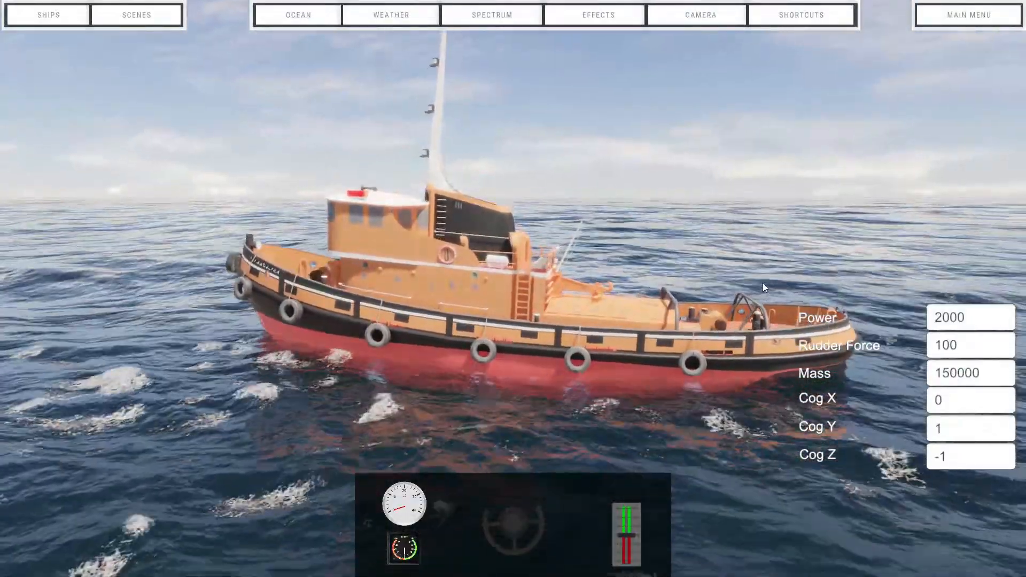
Run the ship's engine ahead and set its Rudder Force to 300
key("w")
left_click_drag(730, 357, 614, 336)
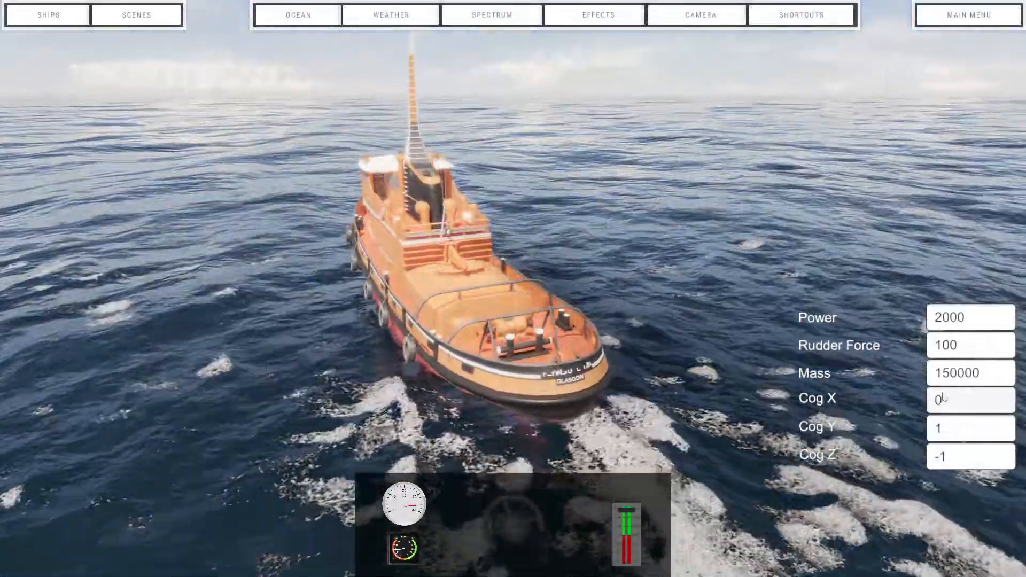
left_click(968, 345)
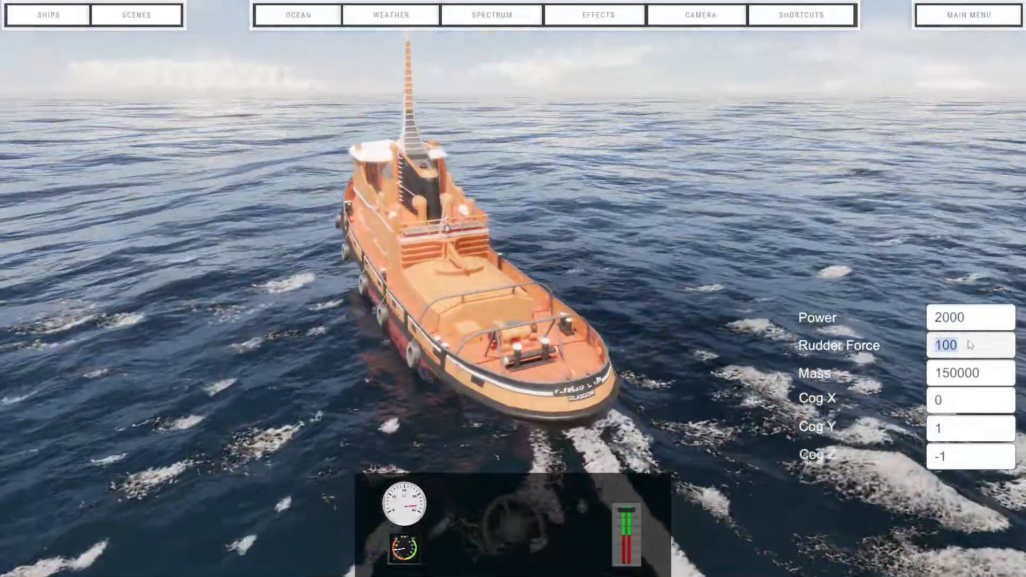
type("300")
left_click(849, 338)
Turn the helm and examine from several angles how the ship steers under way
left_click_drag(848, 338, 678, 327)
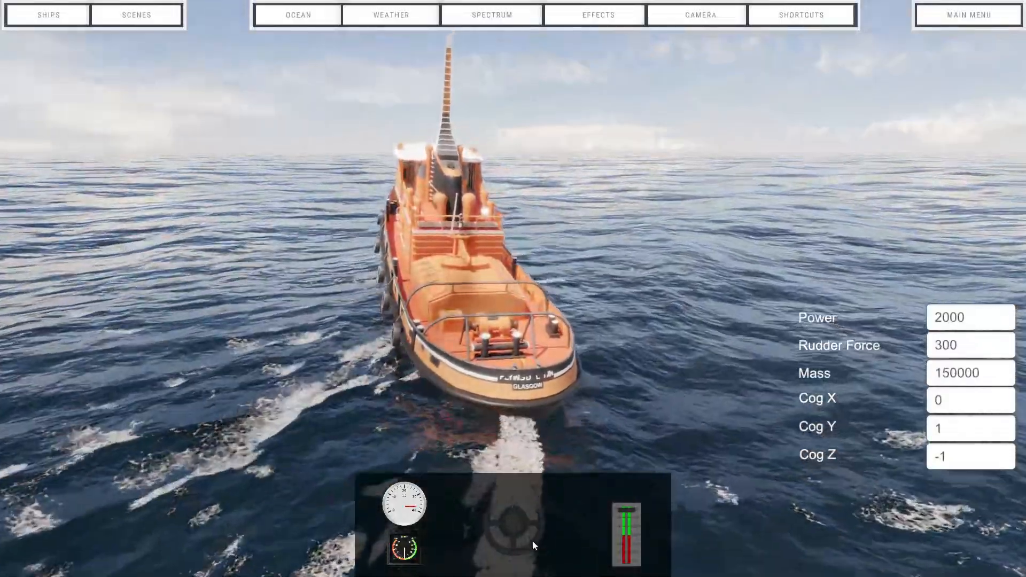
left_click_drag(534, 540, 470, 470)
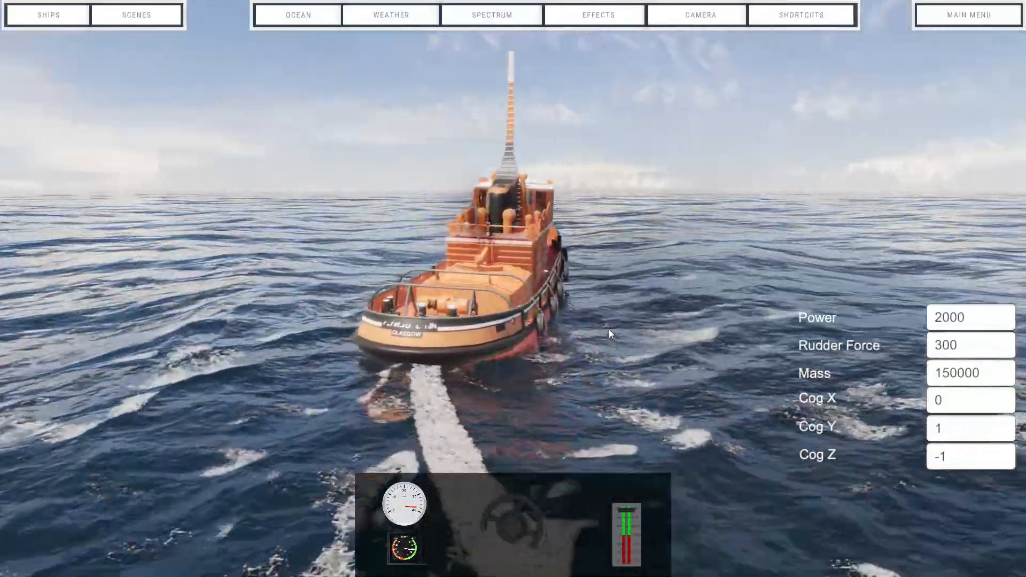
left_click_drag(608, 329, 678, 351)
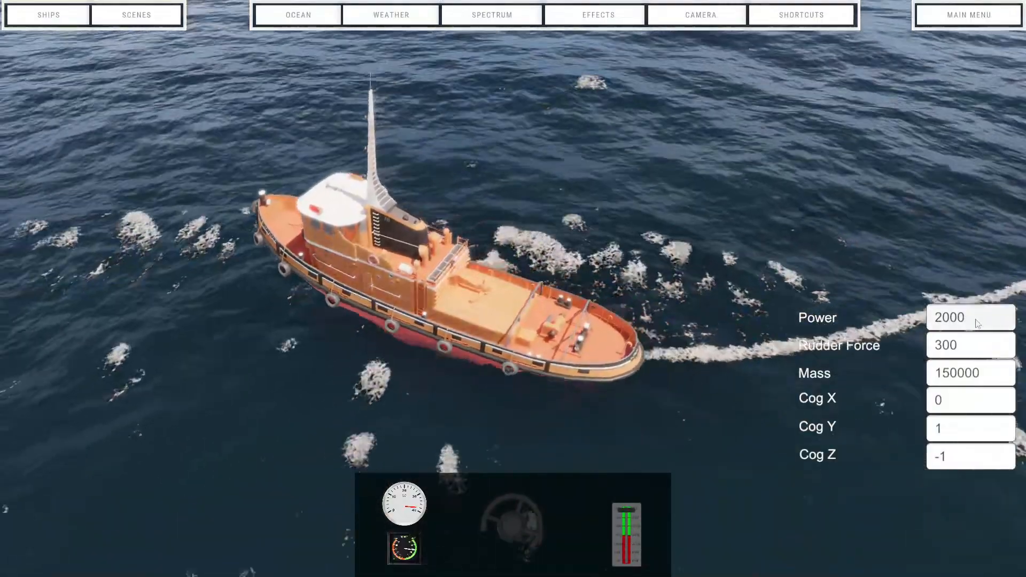
Set the ship's Power to 1500 and re-enter 300 as its Rudder Force
left_click(976, 319)
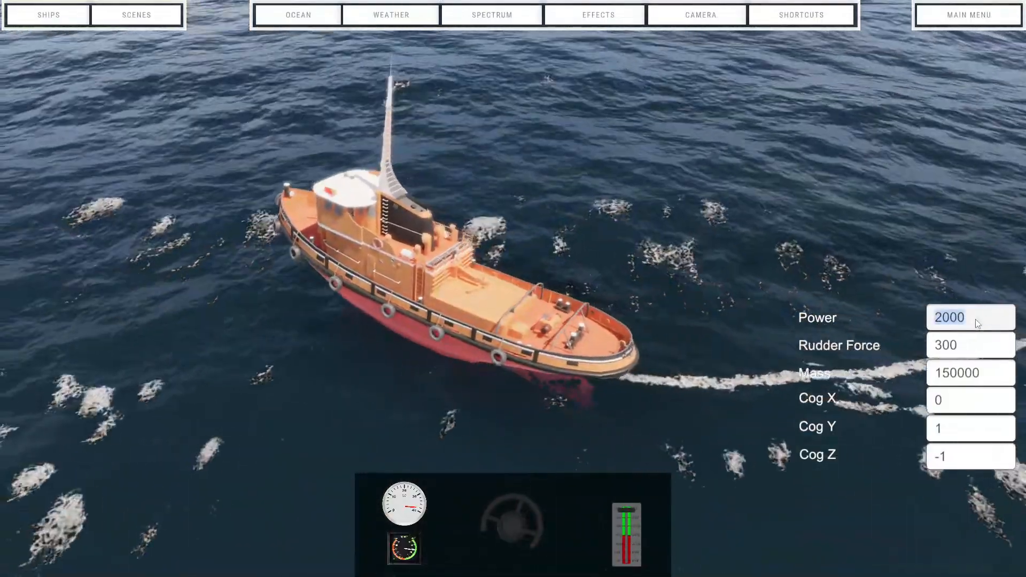
type("1500")
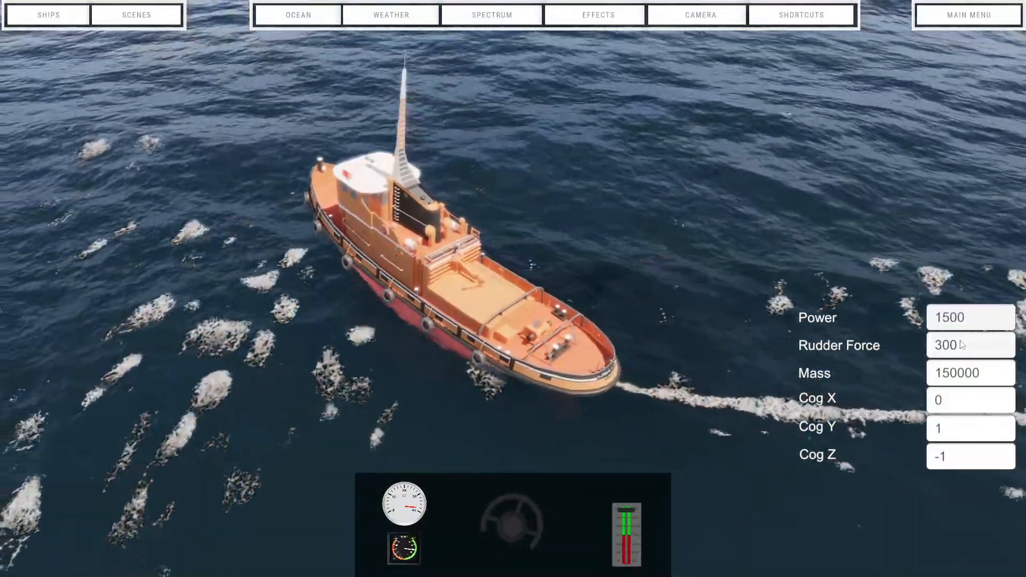
left_click(972, 343)
type("7")
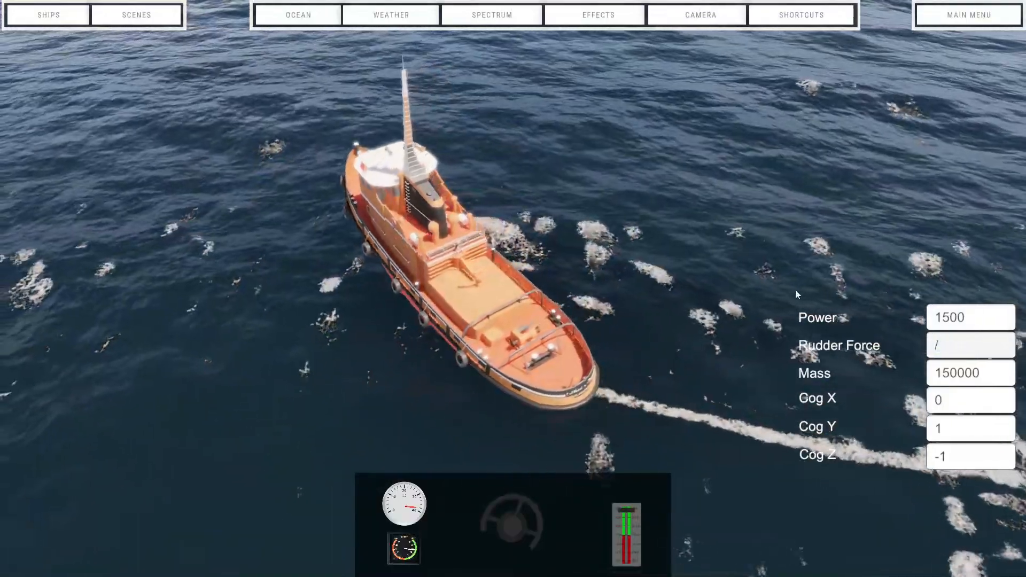
key("BackSpace")
type("300")
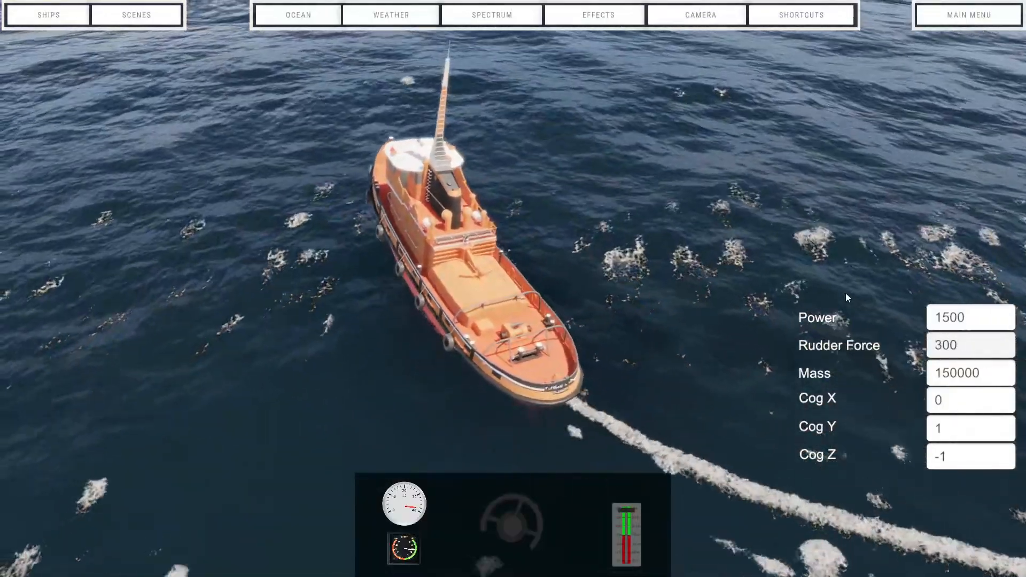
left_click(845, 292)
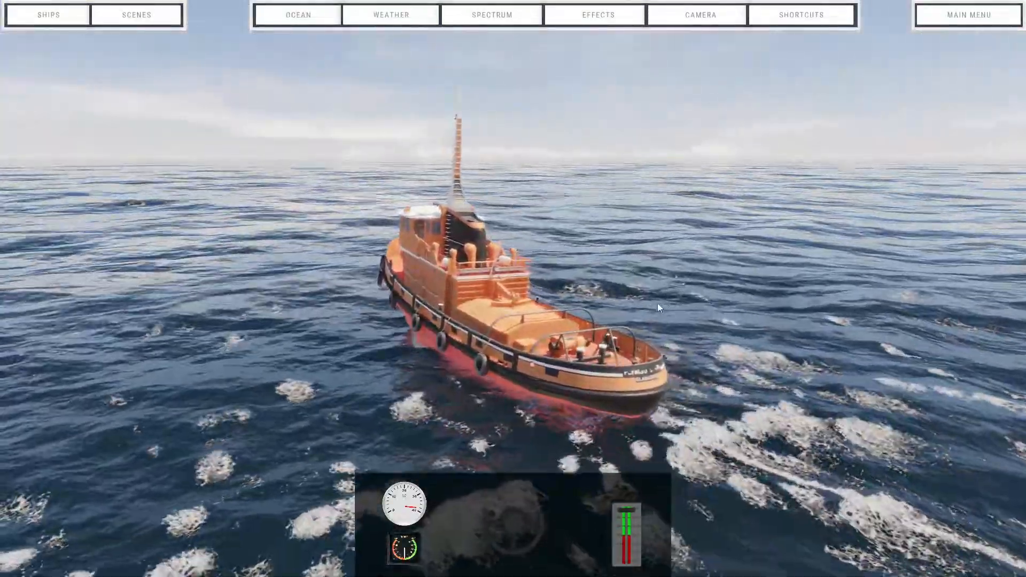
left_click(658, 303)
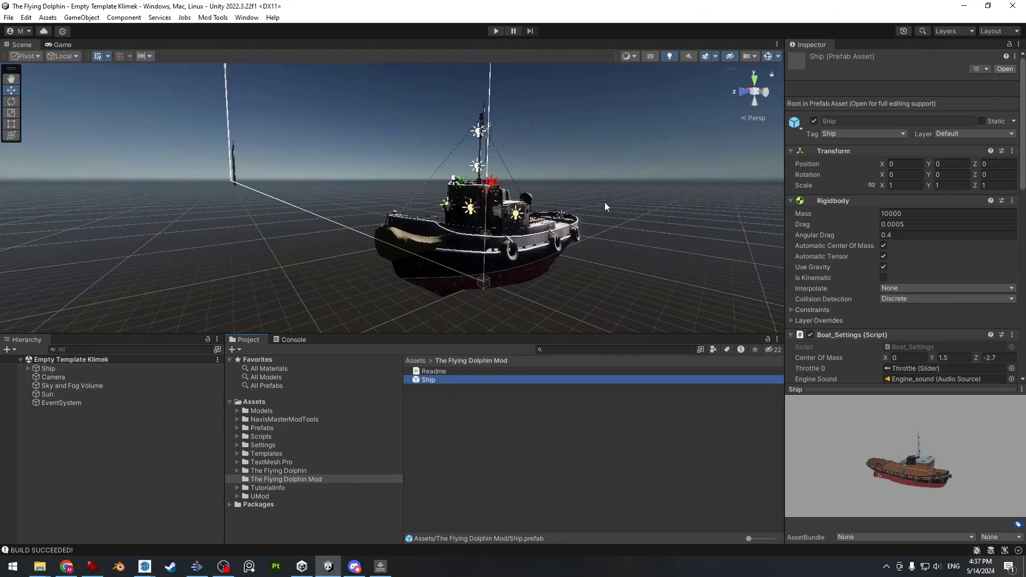
In Unity, delete the old Ship from the scene and add the Ship prefab from The Flying Dolphin Mod folder
middle_click_drag(606, 194, 560, 199)
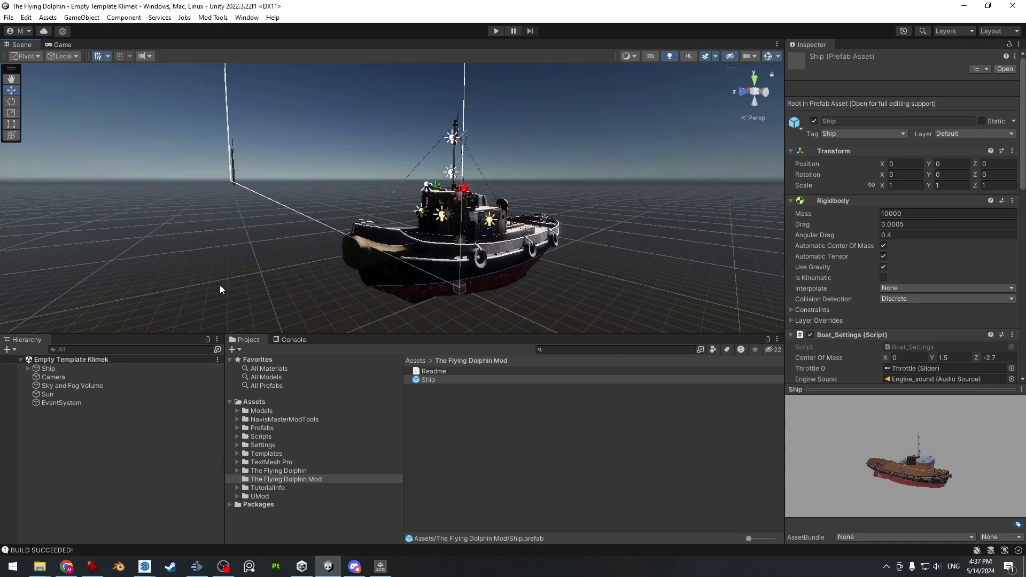
left_click(53, 369)
key("Delete")
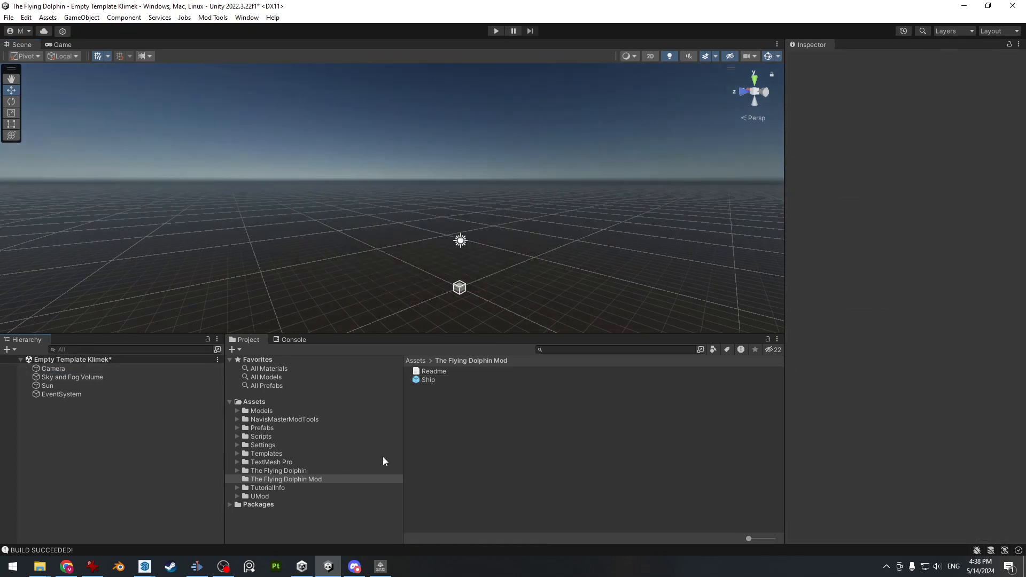
left_click_drag(429, 380, 109, 422)
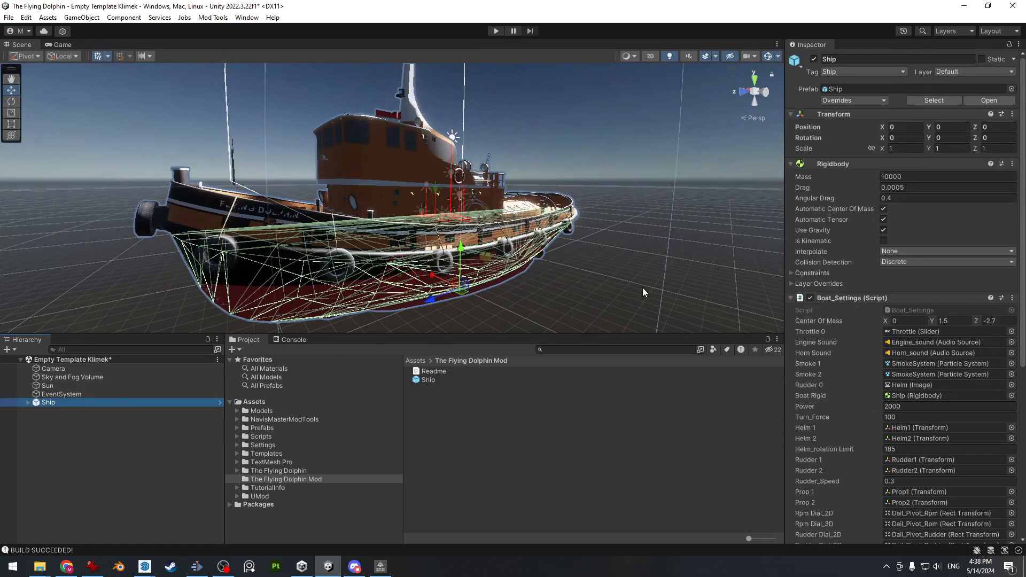
Set the Ship's Center Of Mass in Boat_Settings to Y 1 and Z -1
scroll(979, 310, "down", 3)
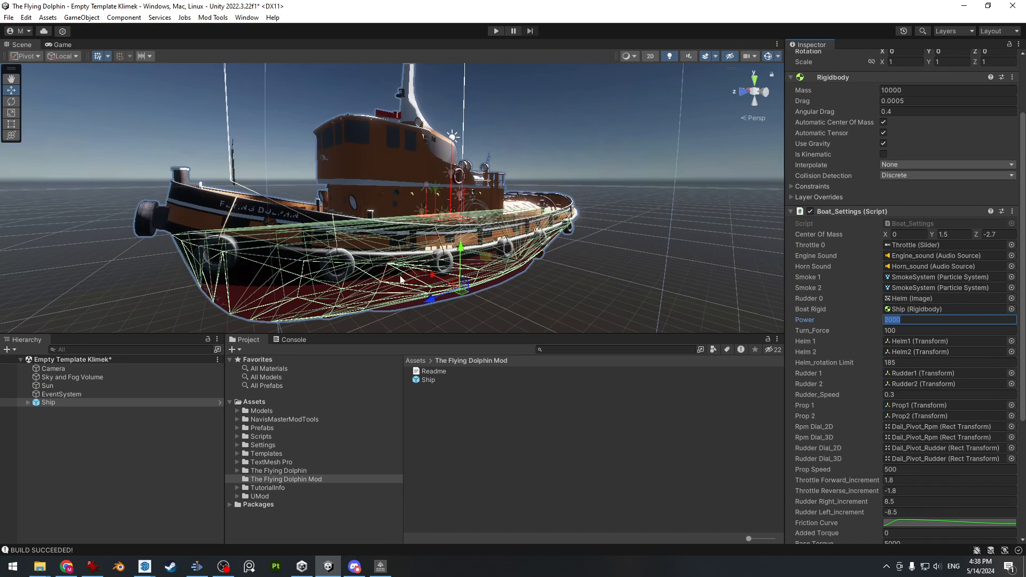
scroll(940, 246, "up", 3)
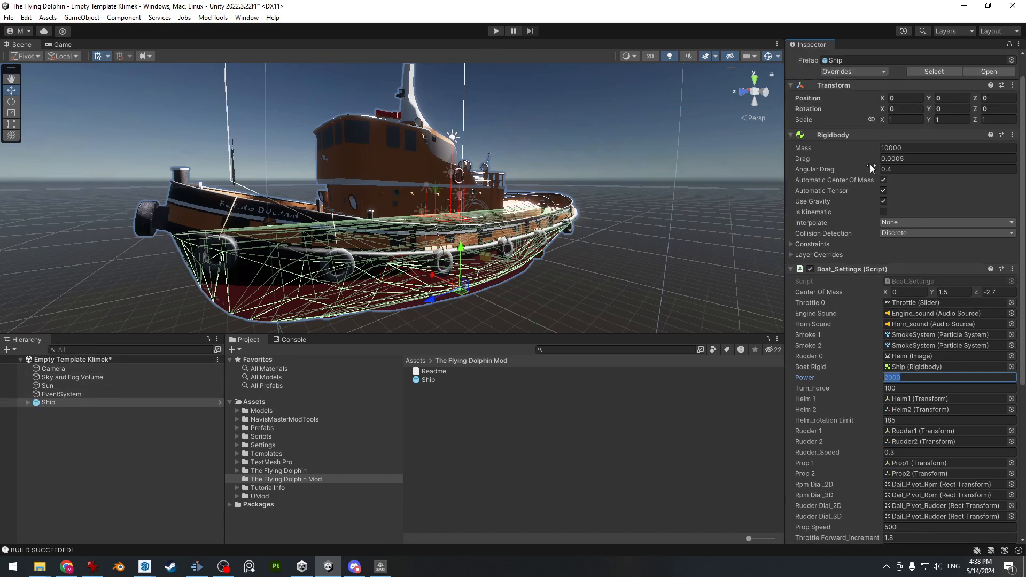
scroll(860, 246, "down", 4)
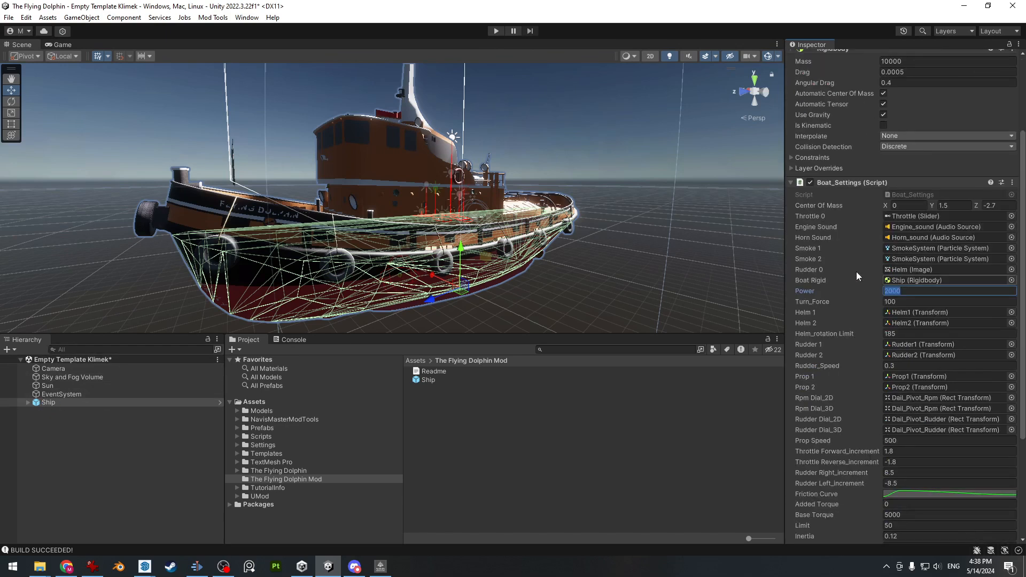
left_click(964, 205)
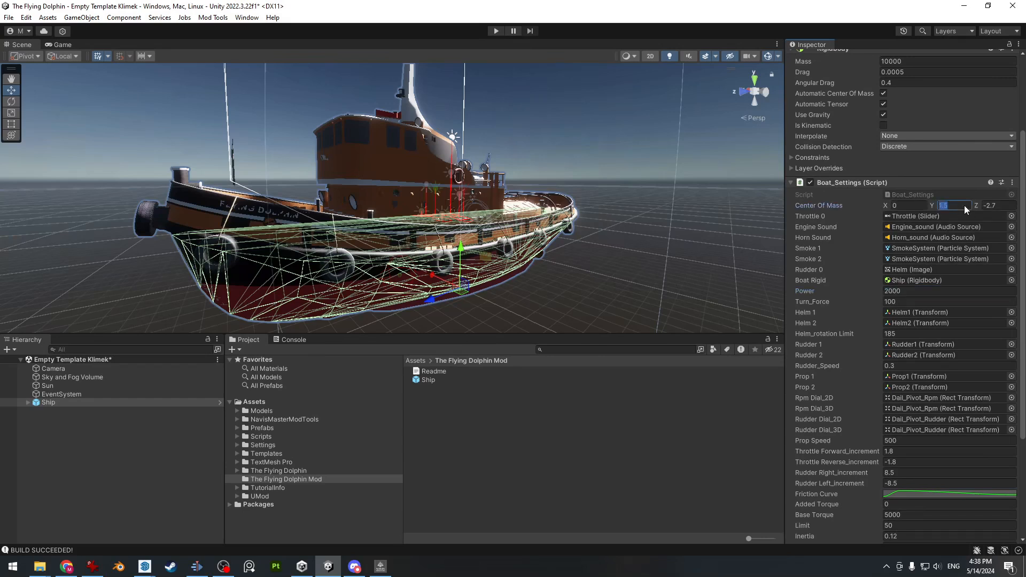
type("1")
Set the Ship's Power to 1500 and Turn_Force to 300 in Boat_Settings
type("1500")
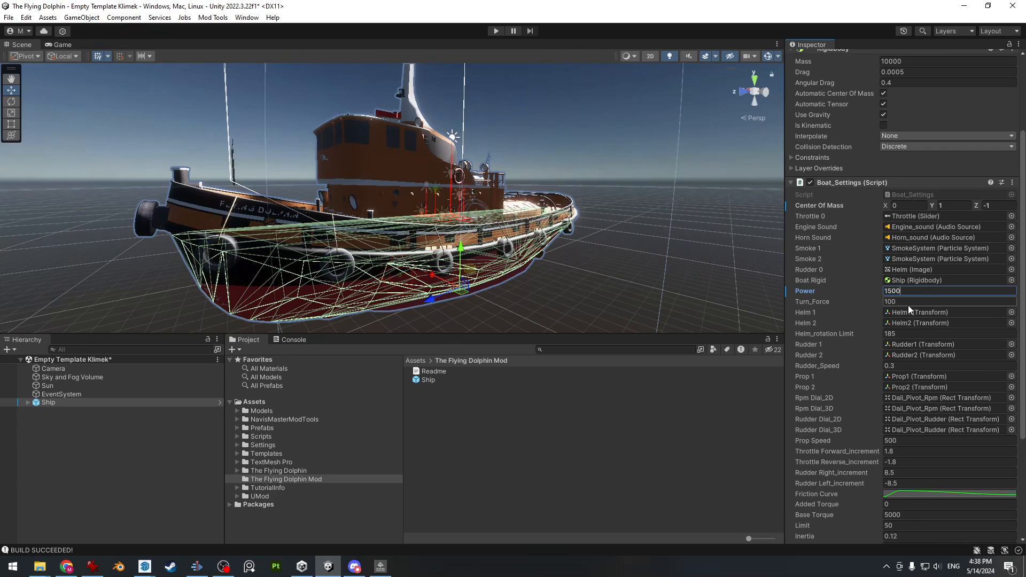
key("Tab")
type("30")
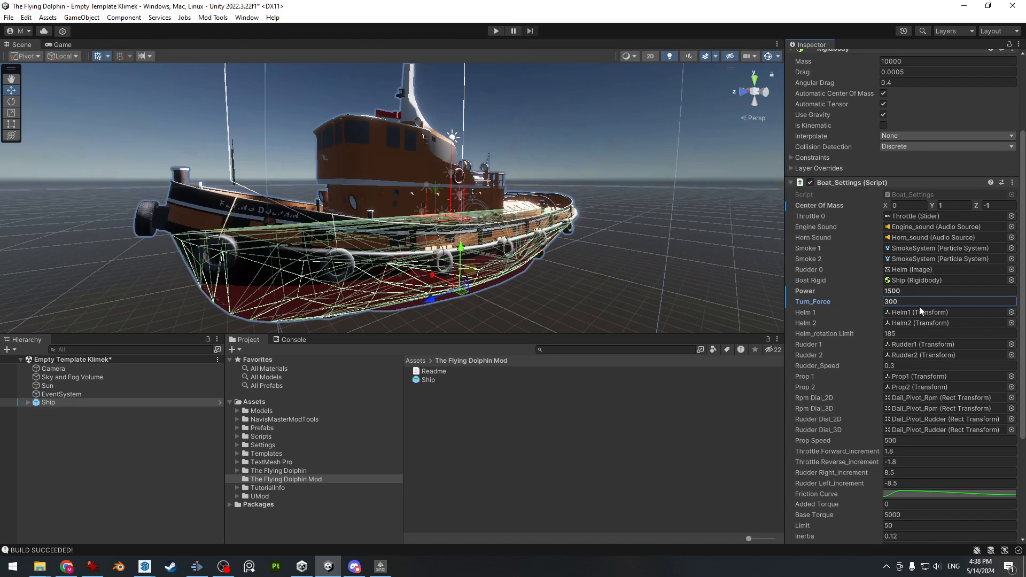
Set the Ship's Rigidbody Mass to 150000 and apply all overrides to the prefab
scroll(919, 304, "up", 3)
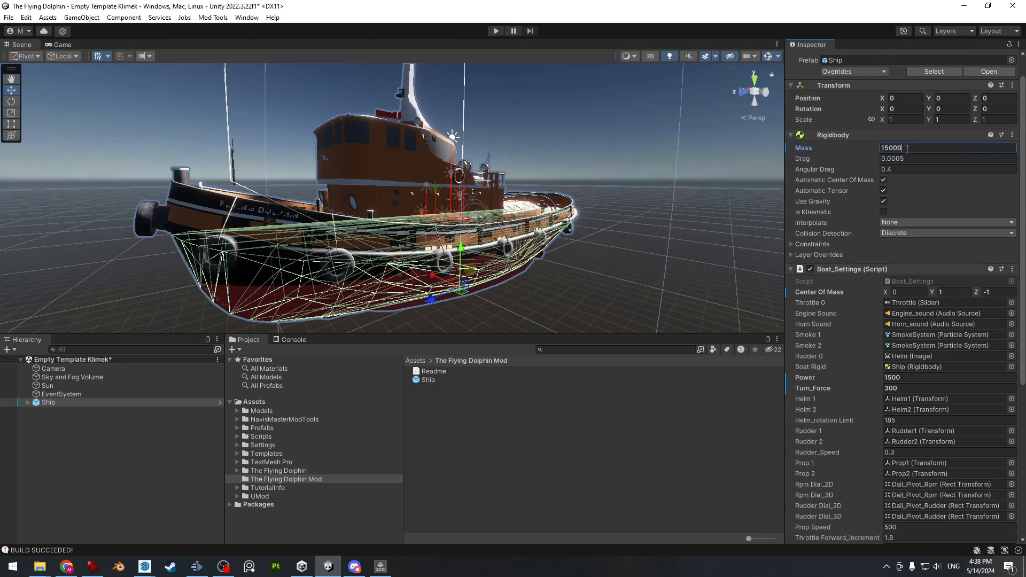
scroll(929, 165, "down", 6)
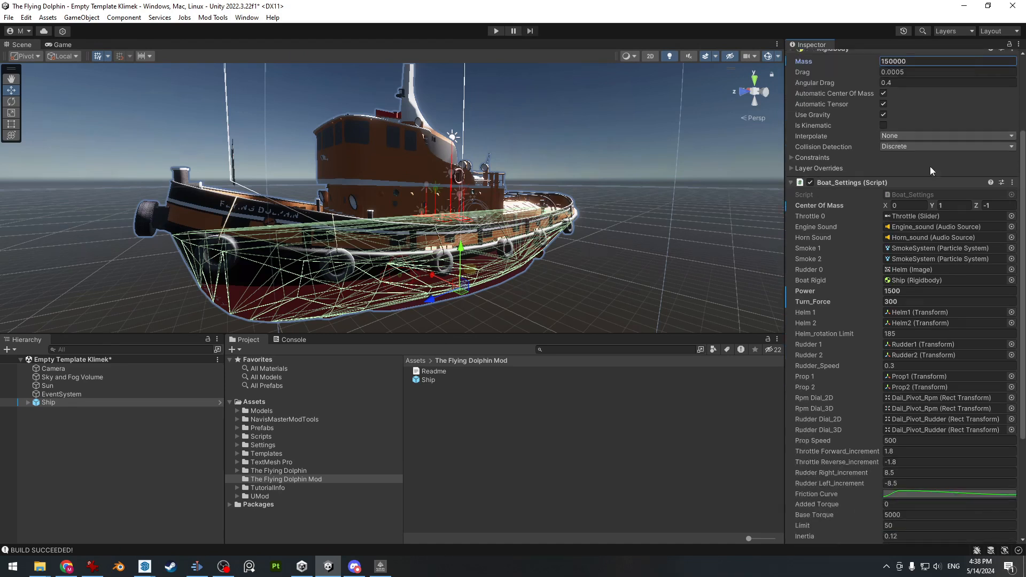
scroll(930, 165, "up", 7)
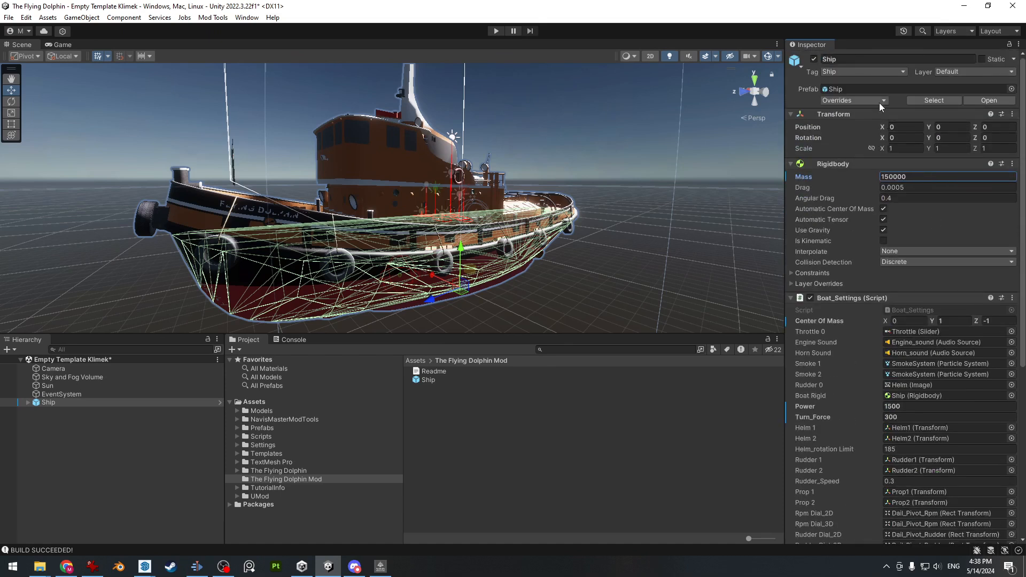
left_click(871, 100)
left_click(944, 175)
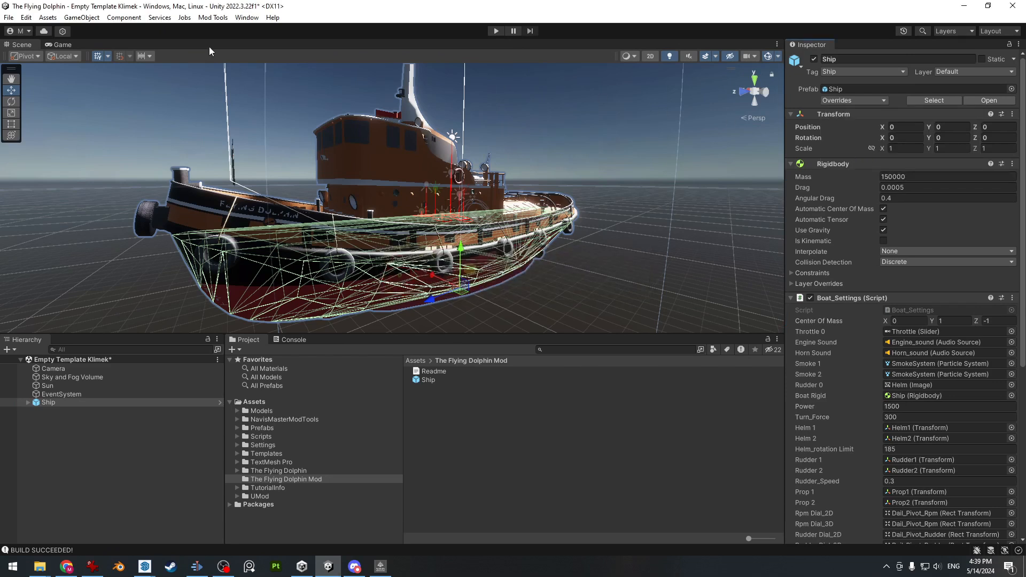
Build the Flying Dolphin mod with the revised ship settings
left_click(213, 18)
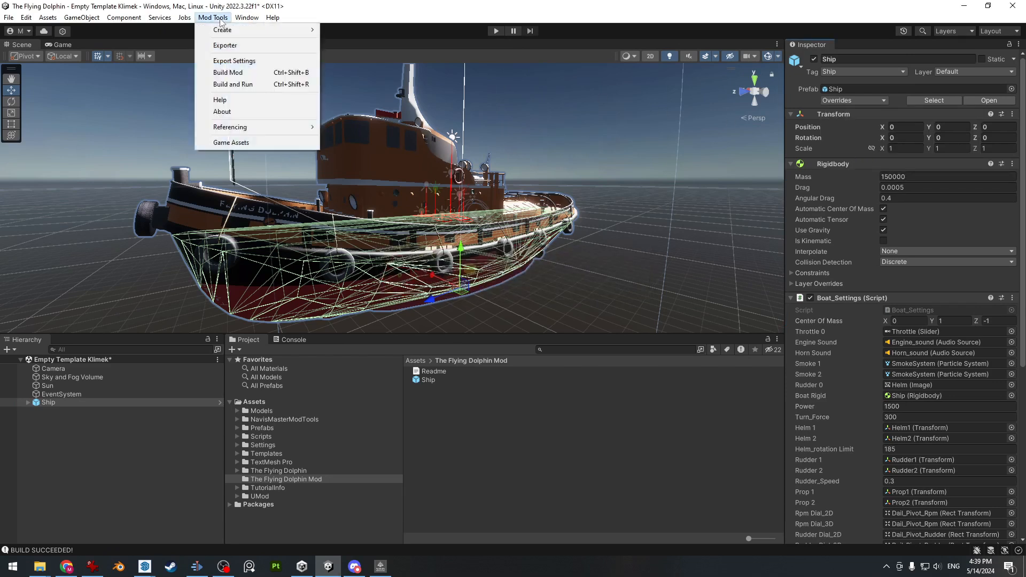
left_click(240, 72)
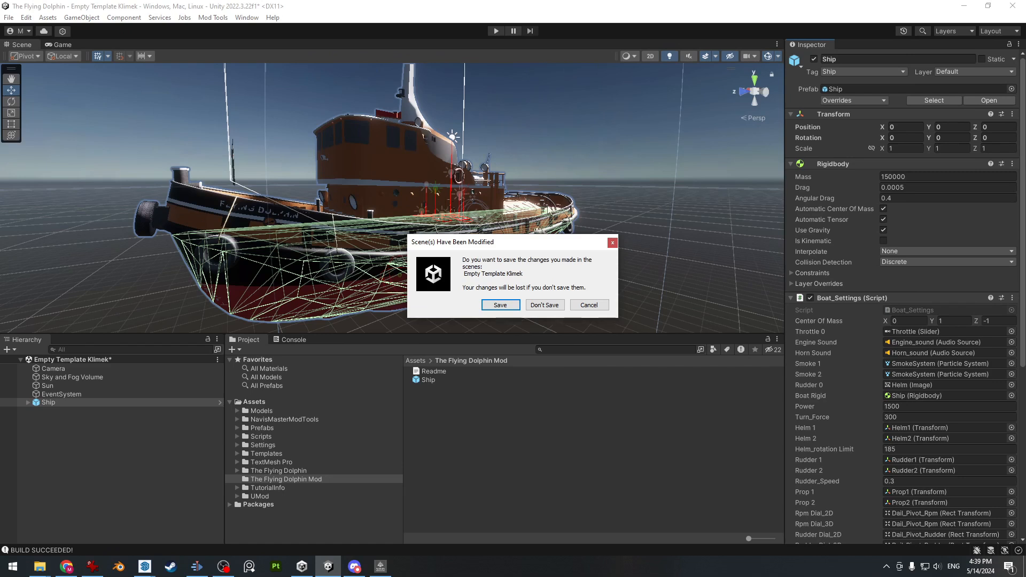